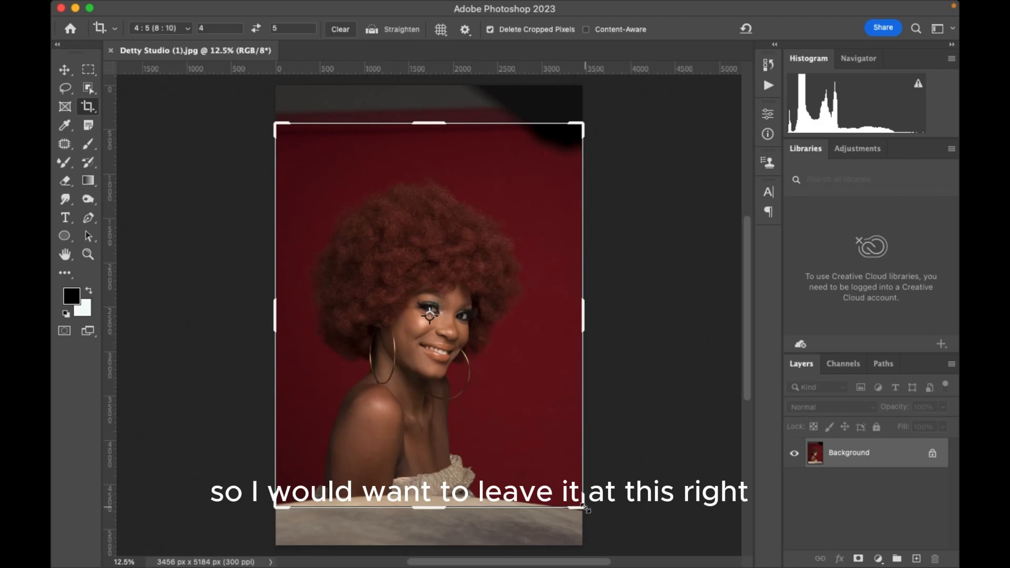
Crop the portrait at the 4:5 ratio to a tighter headshot of about 2646 x 3308 px framing the hair, face and shoulders.
{"action": "left_click_drag", "start_coordinate": [584, 508], "coordinate": [571, 475]}
{"action": "left_click_drag", "start_coordinate": [439, 285], "coordinate": [463, 226]}
{"action": "left_click_drag", "start_coordinate": [560, 151], "coordinate": [554, 159]}
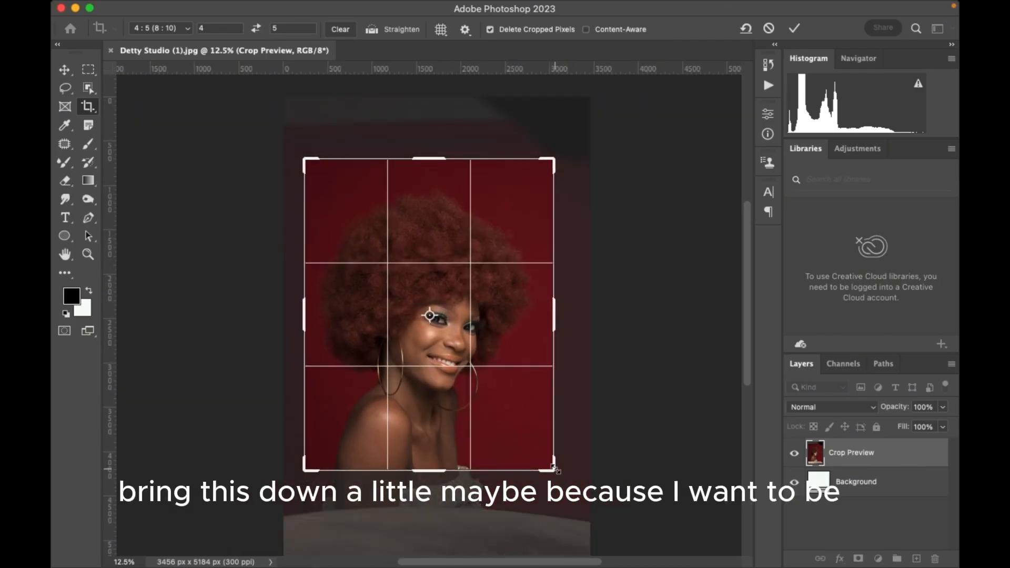
{"action": "left_click_drag", "start_coordinate": [556, 468], "coordinate": [539, 453]}
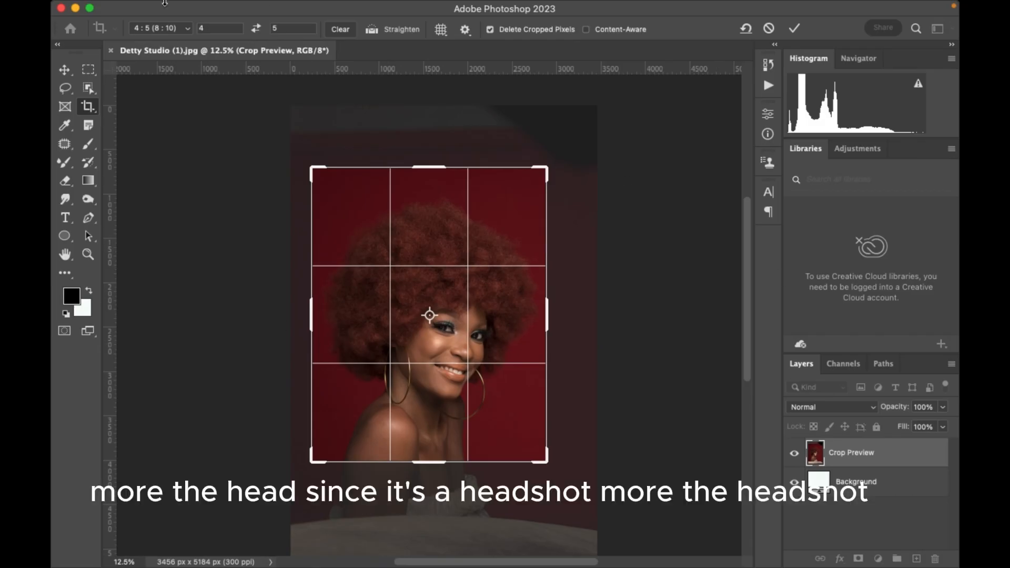
{"action": "left_click", "coordinate": [794, 28]}
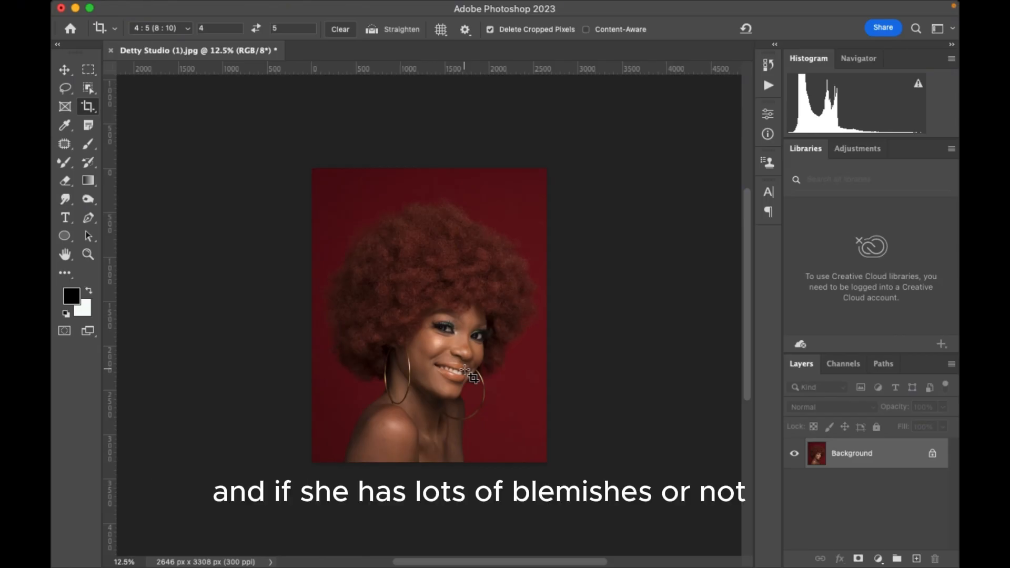
Duplicate the cropped Background layer.
{"action": "key", "text": "super+minus"}
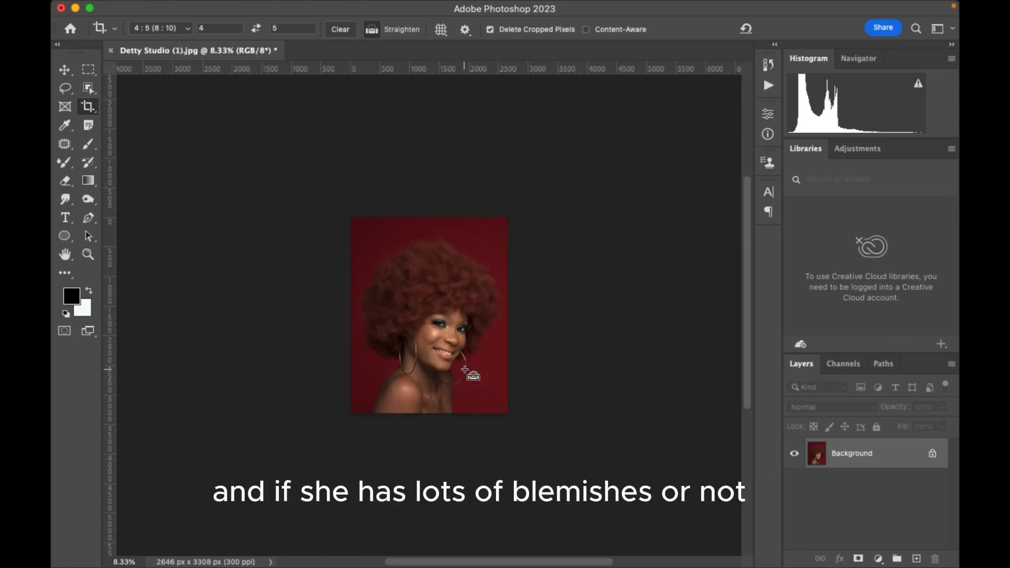
{"action": "key", "text": "super+plus"}
{"action": "key", "text": "super+plus"}
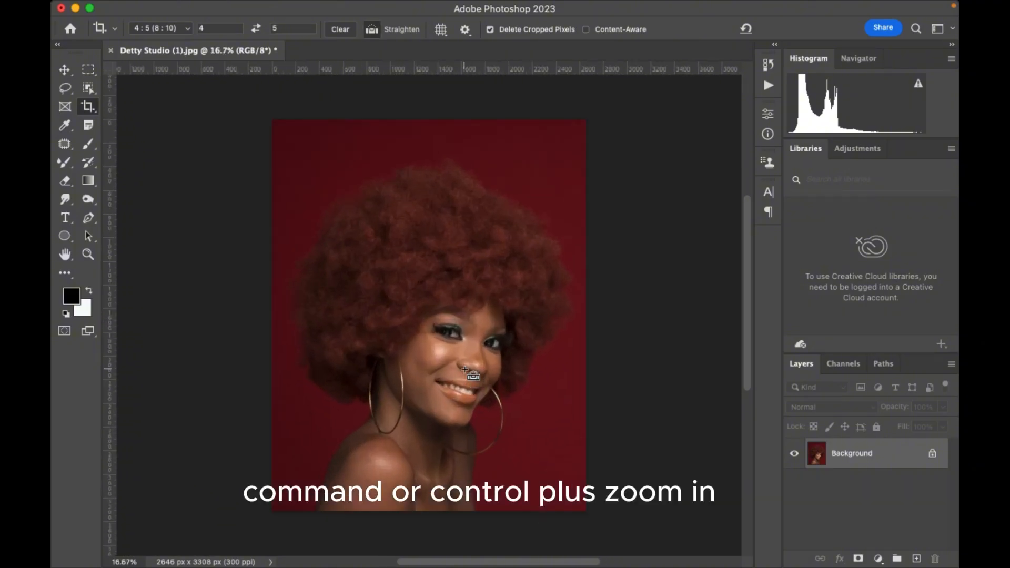
{"action": "key", "text": "super+plus"}
{"action": "key", "text": "super+minus"}
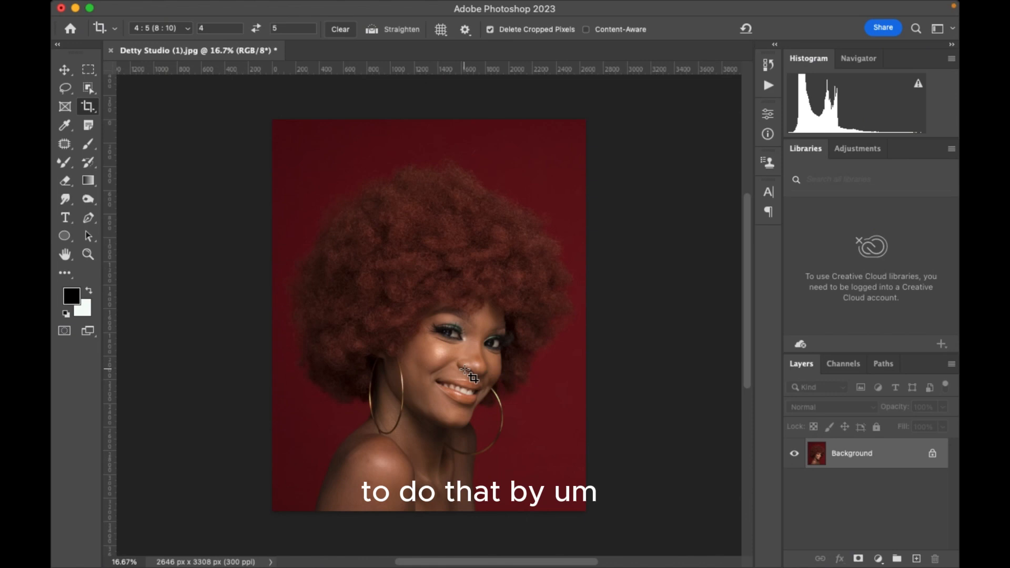
{"action": "key", "text": "super+j"}
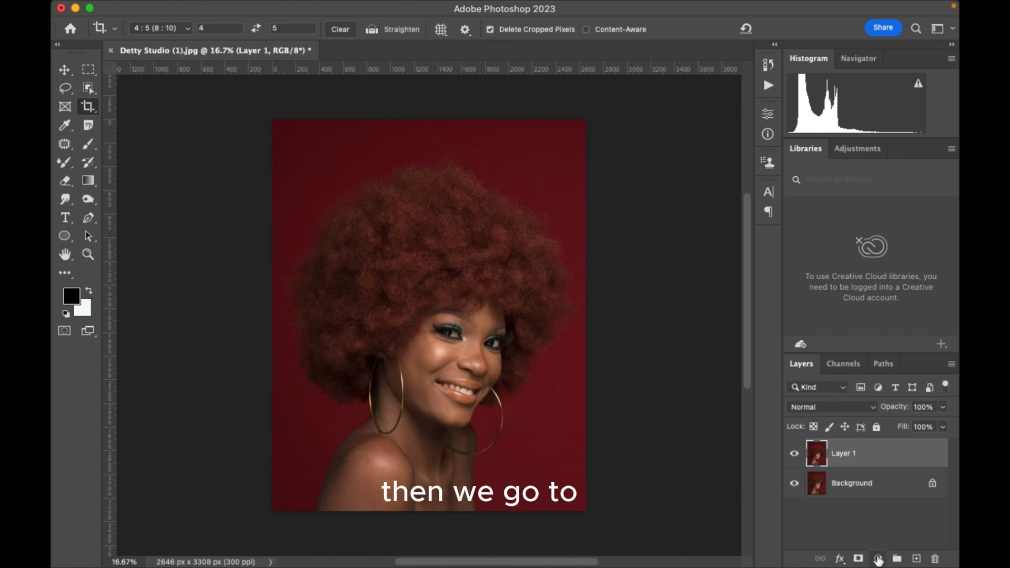
Add a Vibrance adjustment layer above the duplicate and set its vibrance to +67.
{"action": "left_click", "coordinate": [878, 559]}
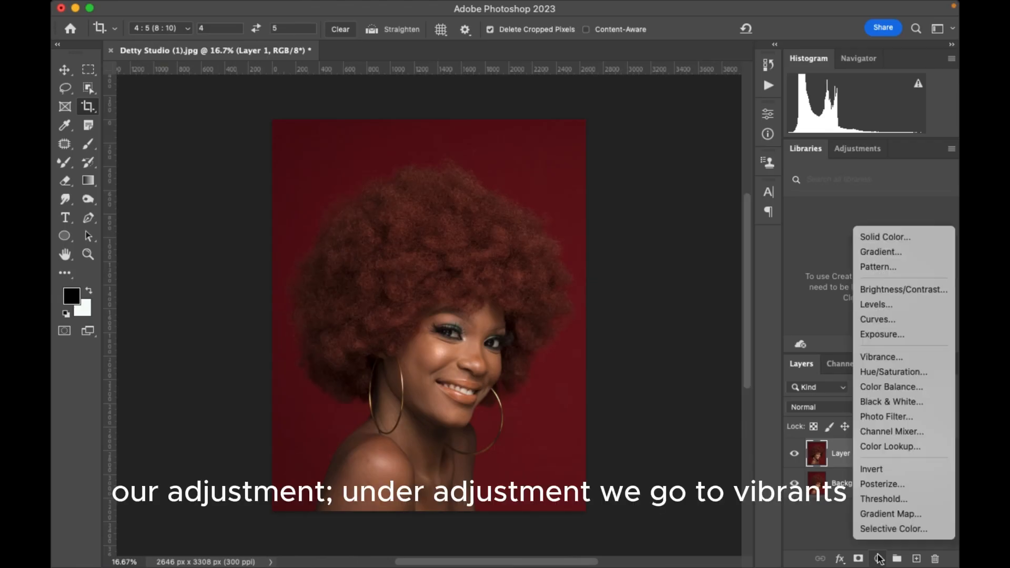
{"action": "left_click", "coordinate": [884, 357]}
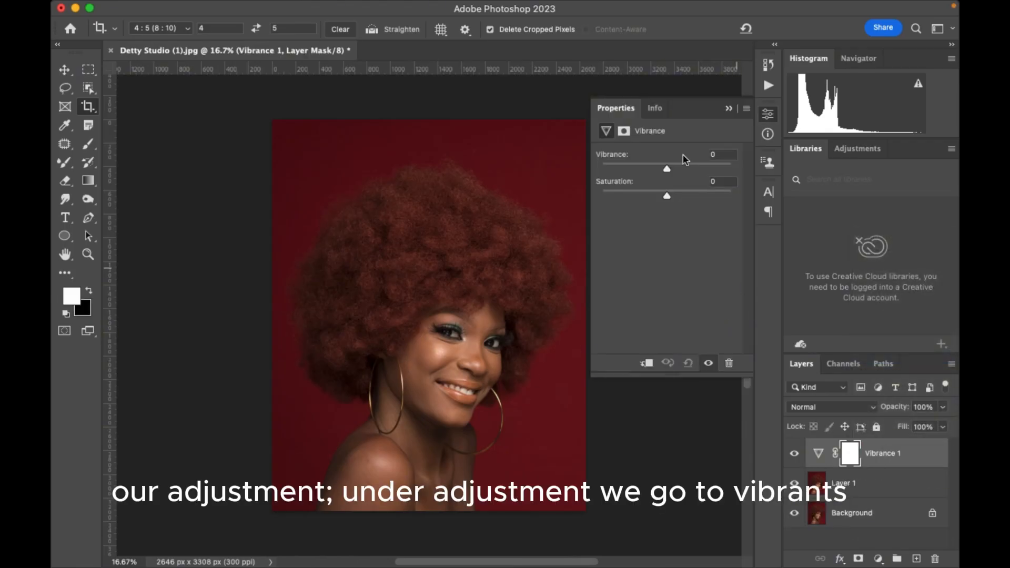
{"action": "left_click_drag", "start_coordinate": [667, 166], "coordinate": [710, 170]}
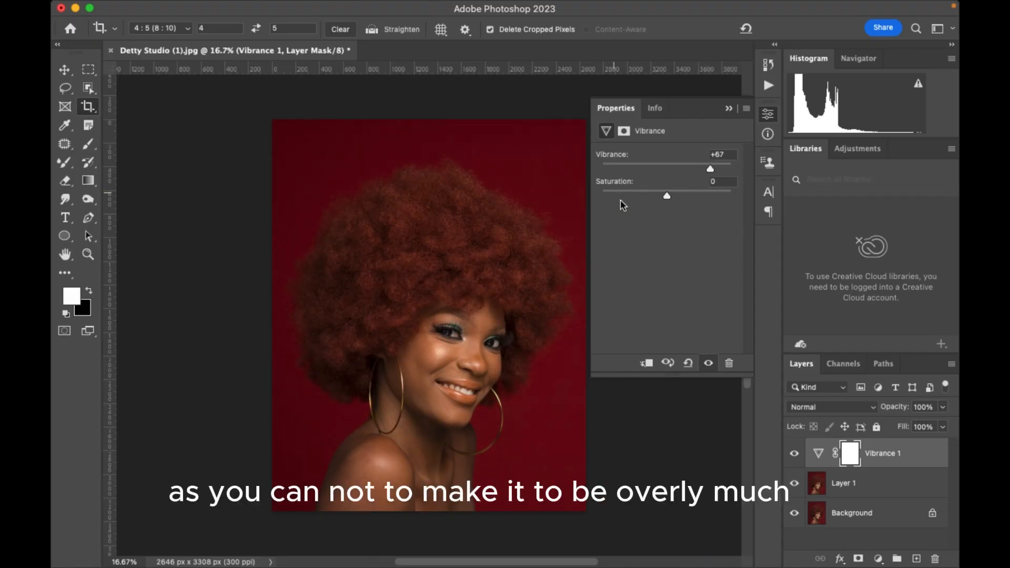
{"action": "left_click", "coordinate": [666, 196]}
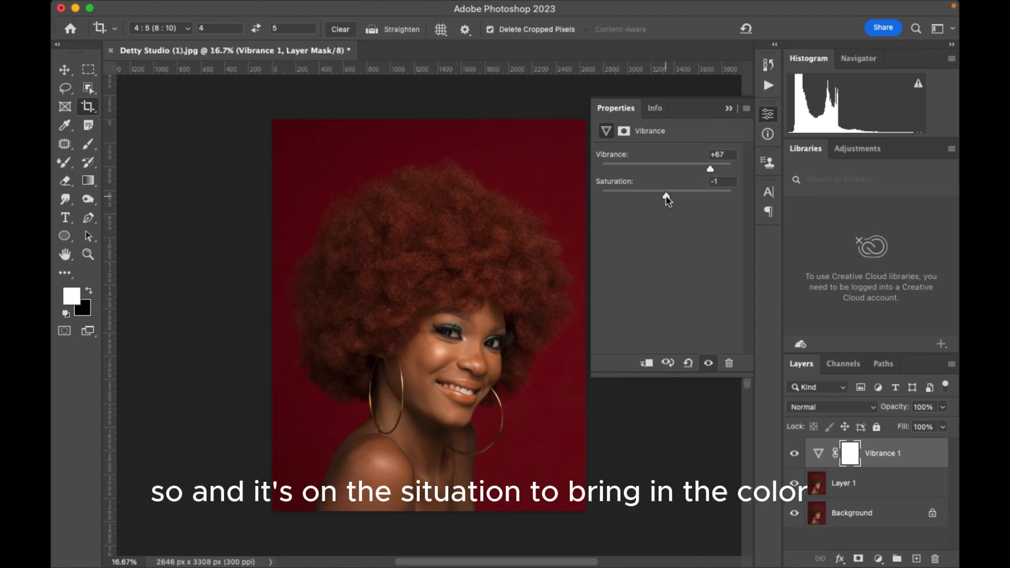
{"action": "left_click_drag", "start_coordinate": [665, 196], "coordinate": [666, 195]}
{"action": "left_click", "coordinate": [728, 109]}
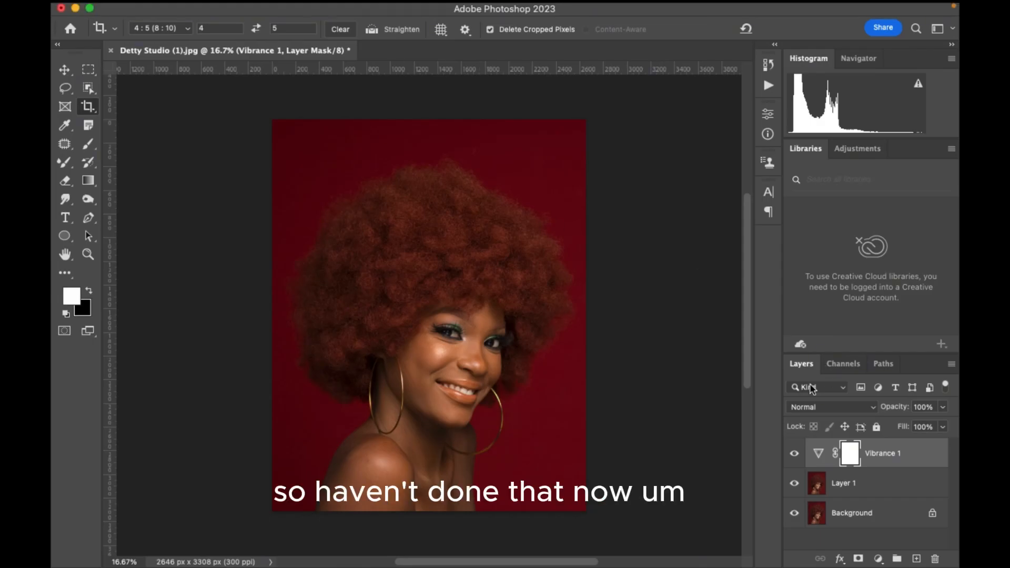
Merge Layer 1 with the Background layer, keeping the Vibrance adjustment separate above them.
{"action": "left_click", "coordinate": [860, 494]}
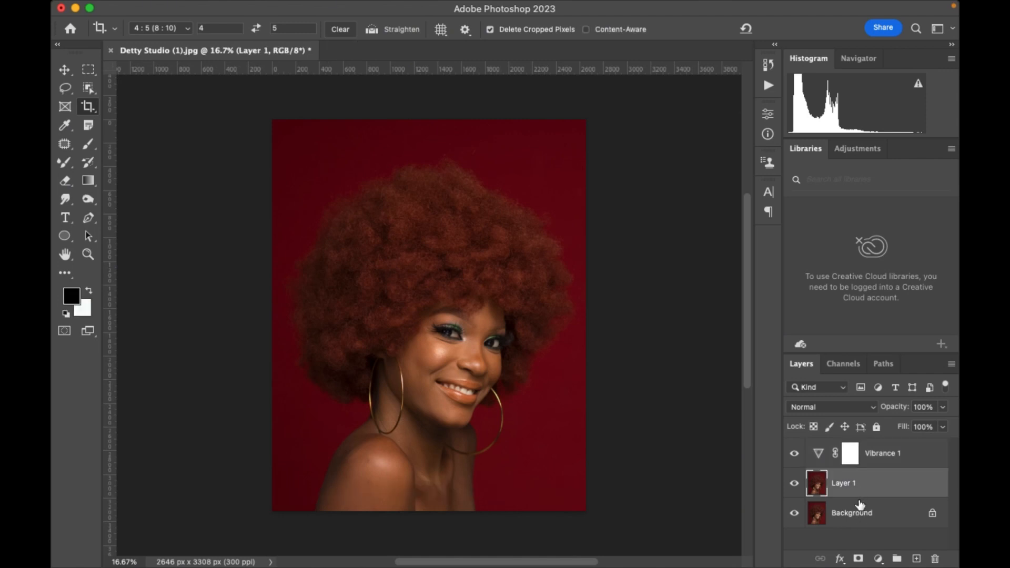
{"action": "left_click", "coordinate": [861, 515], "text": "shift"}
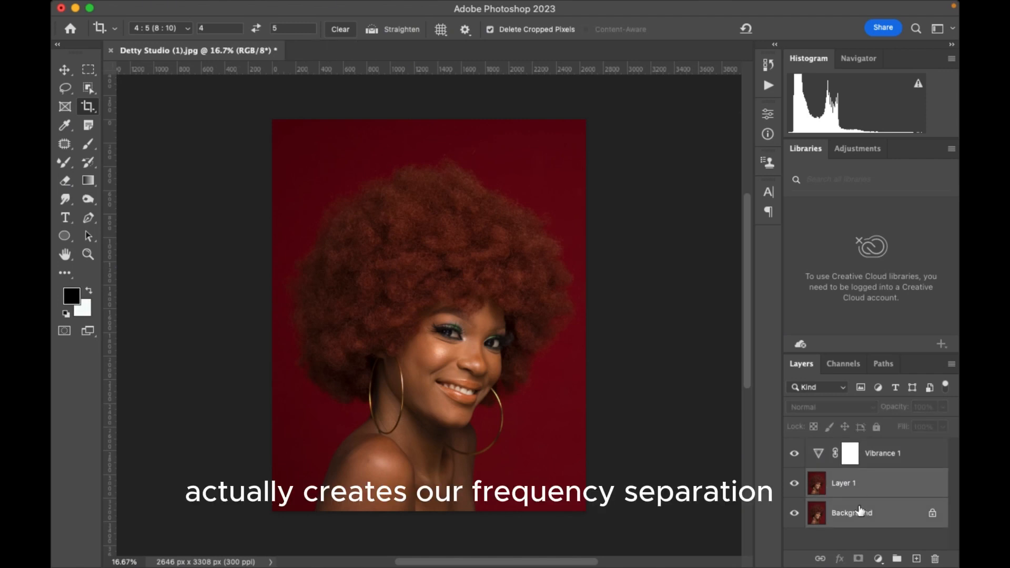
{"action": "key", "text": "super+e"}
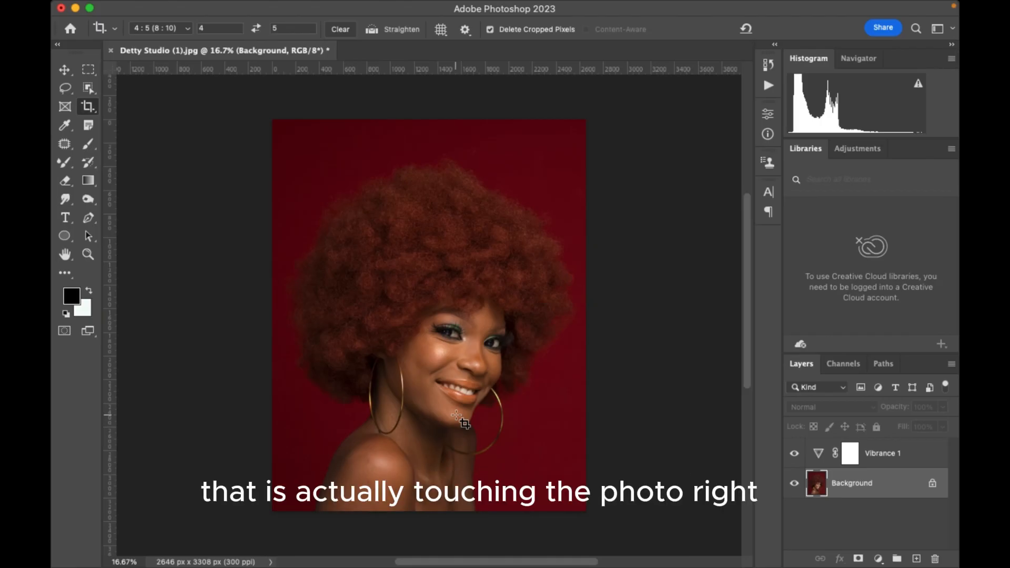
Make two duplicates of the merged Background layer beneath the Vibrance adjustment for frequency separation.
{"action": "key", "text": "super+equal"}
{"action": "key", "text": "super+equal"}
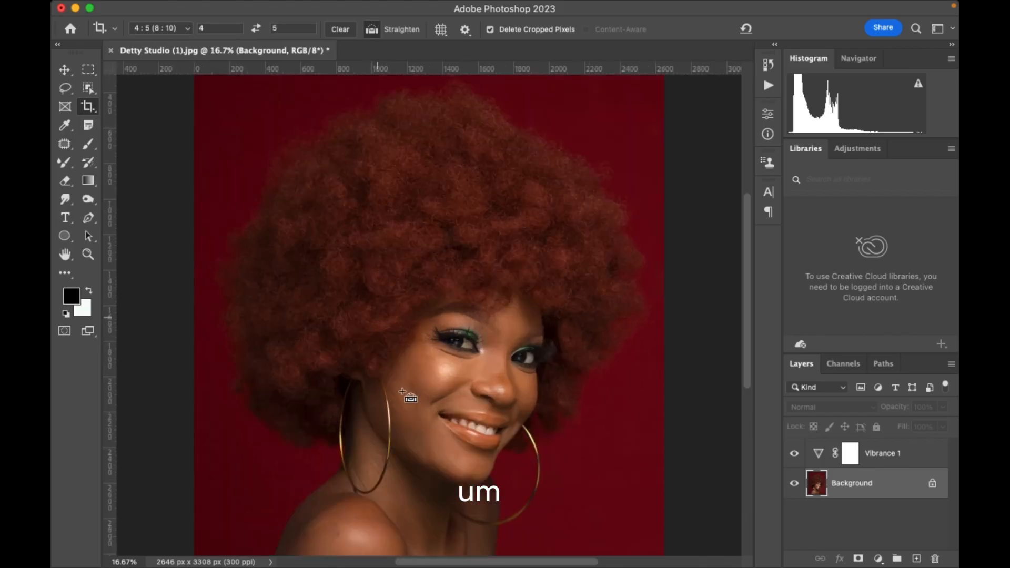
{"action": "key", "text": "super+minus"}
{"action": "key", "text": "super+minus"}
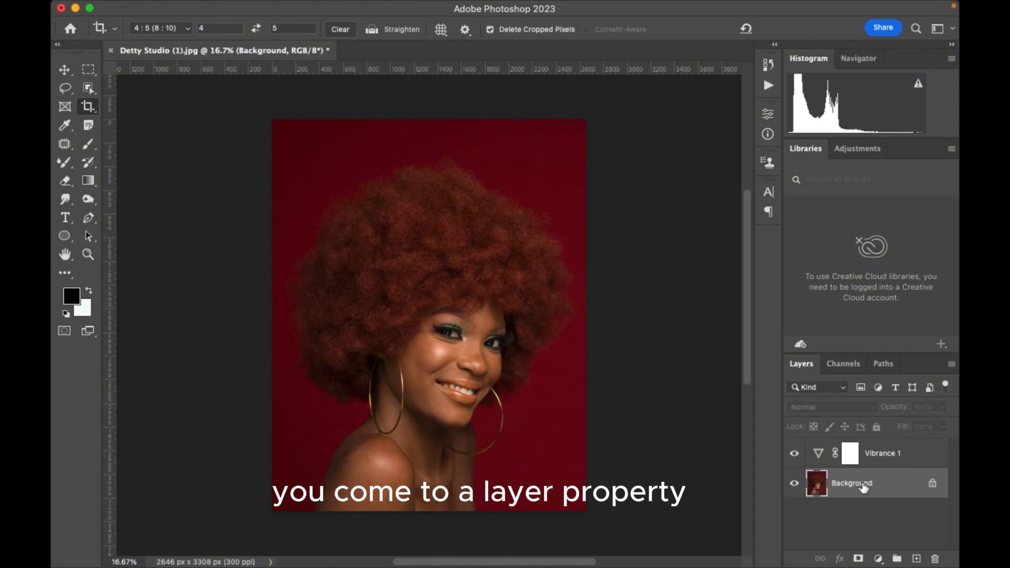
{"action": "left_click_drag", "start_coordinate": [870, 485], "coordinate": [915, 559]}
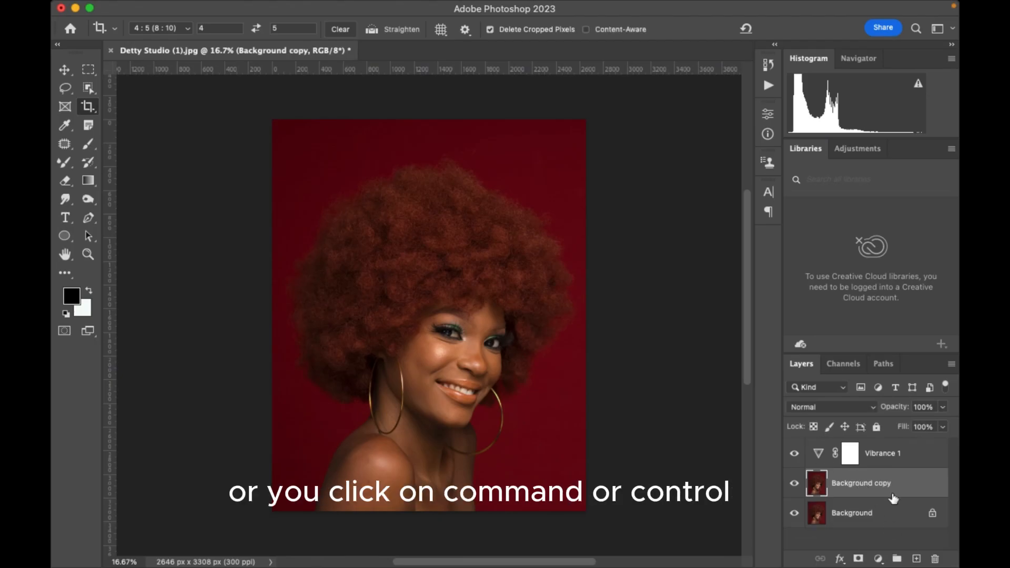
{"action": "key", "text": "super+j"}
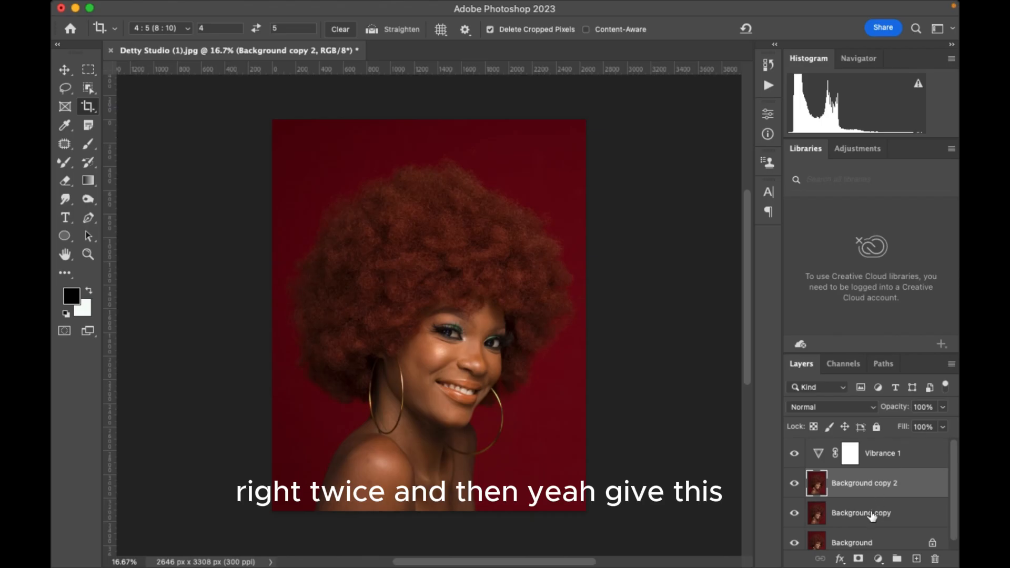
Rename the lower Background copy as Skin and the upper copy as Texture.
{"action": "double_click", "coordinate": [876, 513]}
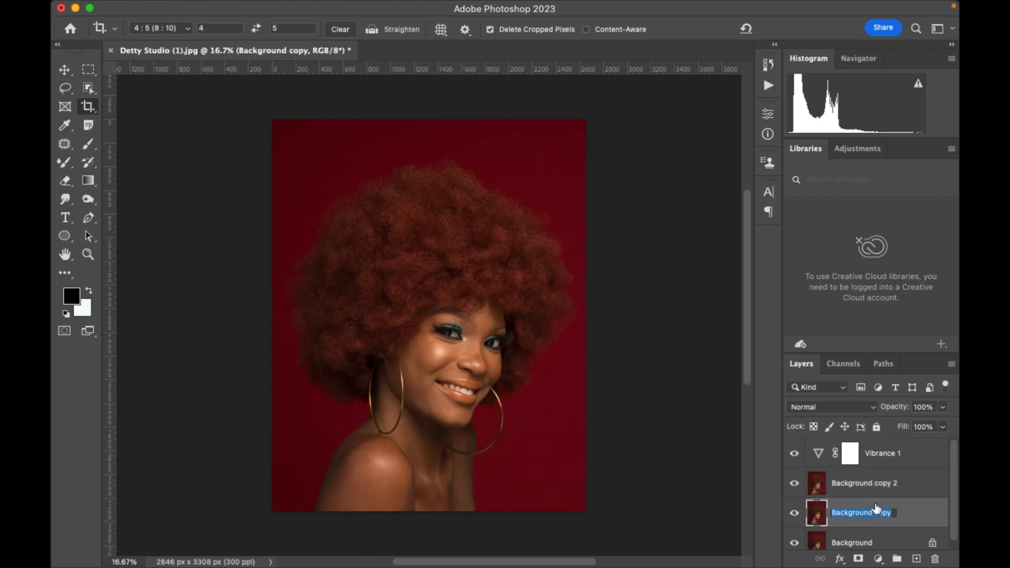
{"action": "type", "text": "Sk"}
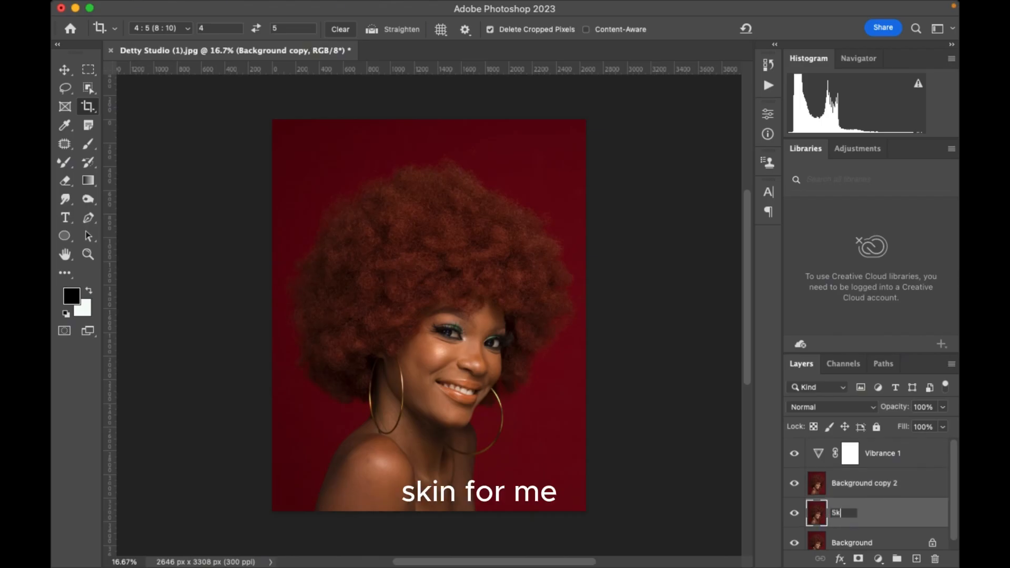
{"action": "type", "text": "in"}
{"action": "key", "text": "Return"}
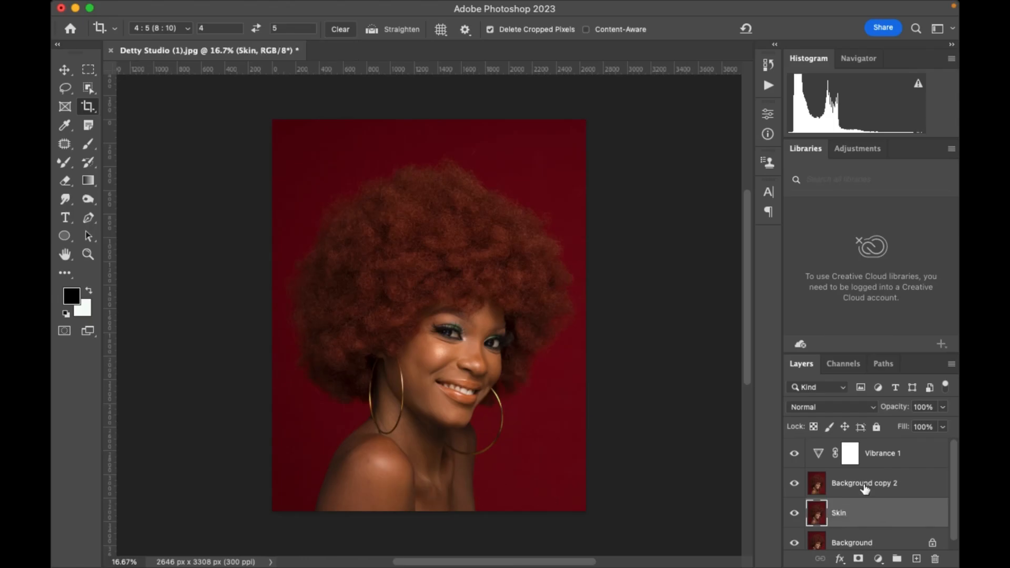
{"action": "double_click", "coordinate": [864, 483]}
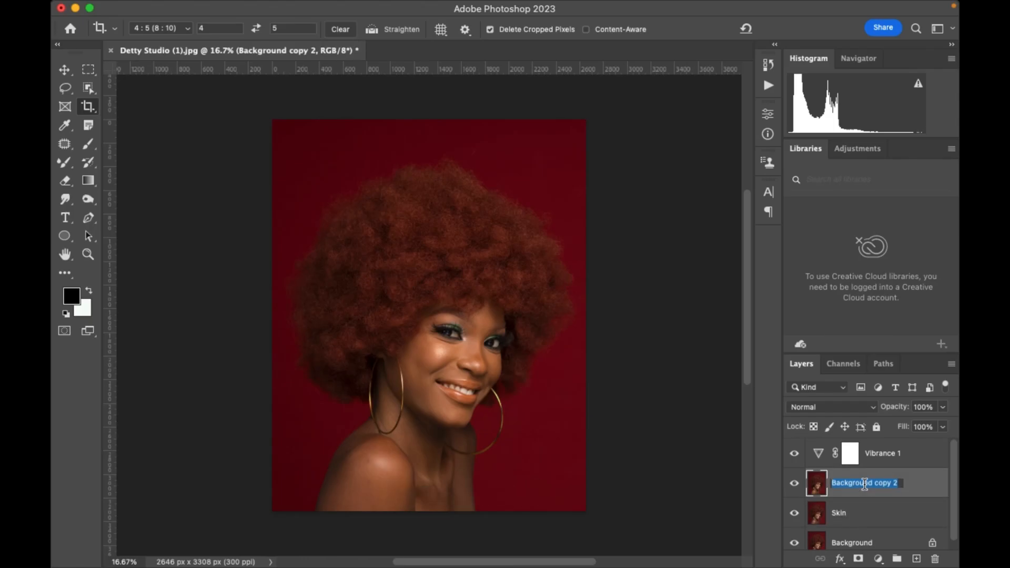
{"action": "type", "text": "Texture"}
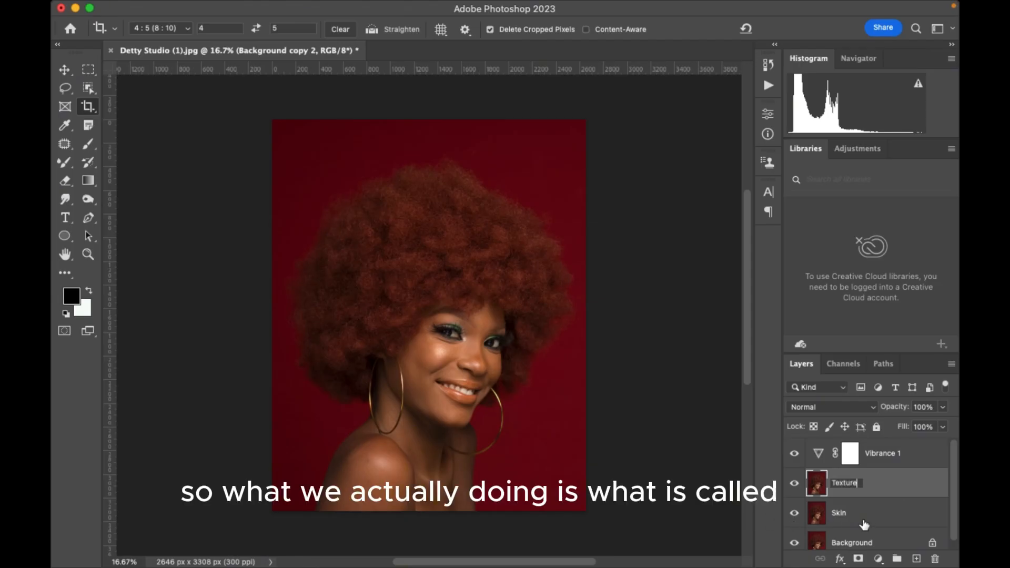
{"action": "key", "text": "Return"}
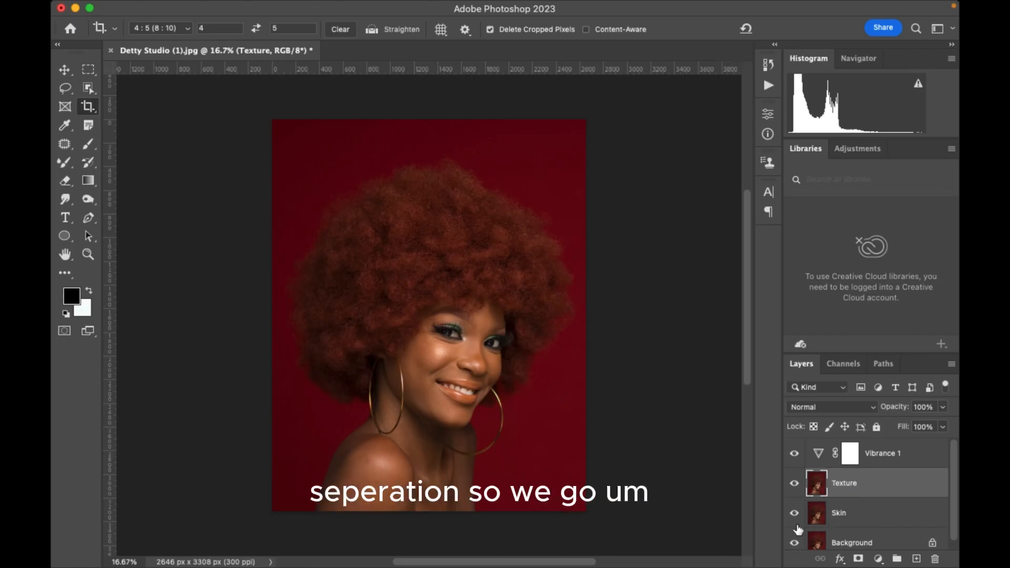
Hide the Texture layer and open the Gaussian Blur filter for the Skin layer.
{"action": "left_click", "coordinate": [794, 483]}
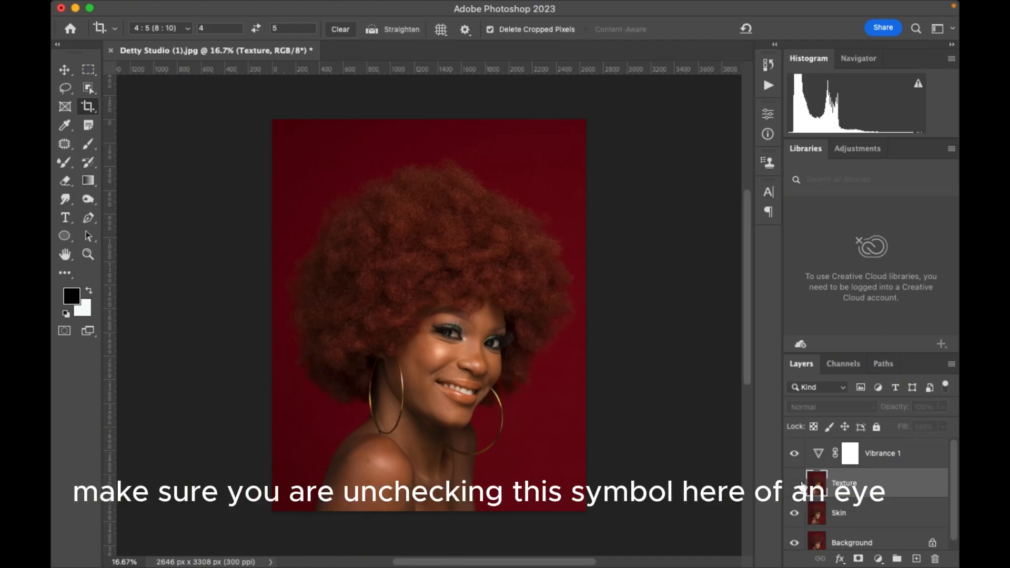
{"action": "left_click", "coordinate": [865, 522]}
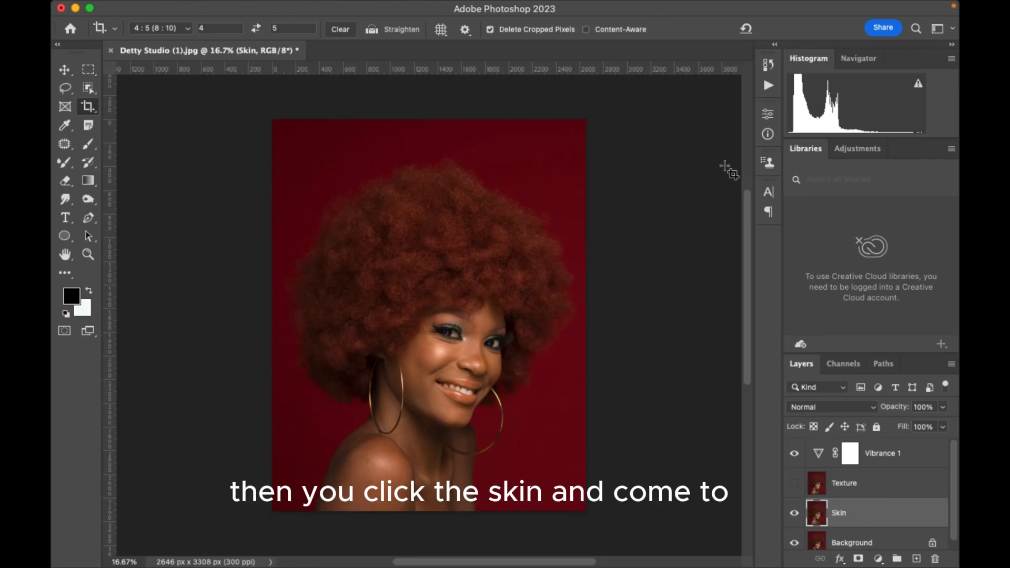
{"action": "mouse_move", "coordinate": [211, 5]}
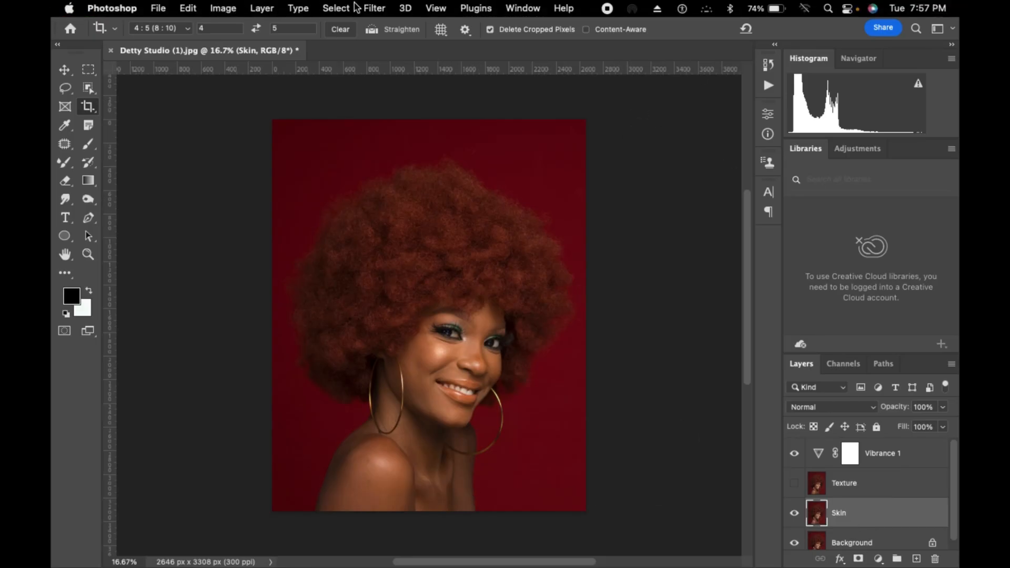
{"action": "left_click", "coordinate": [368, 9]}
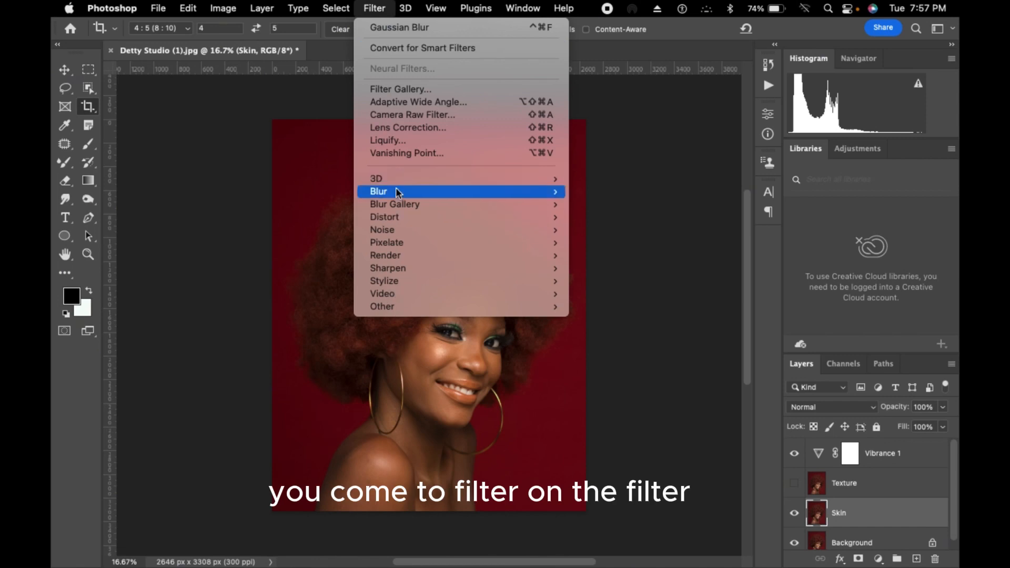
{"action": "mouse_move", "coordinate": [395, 193]}
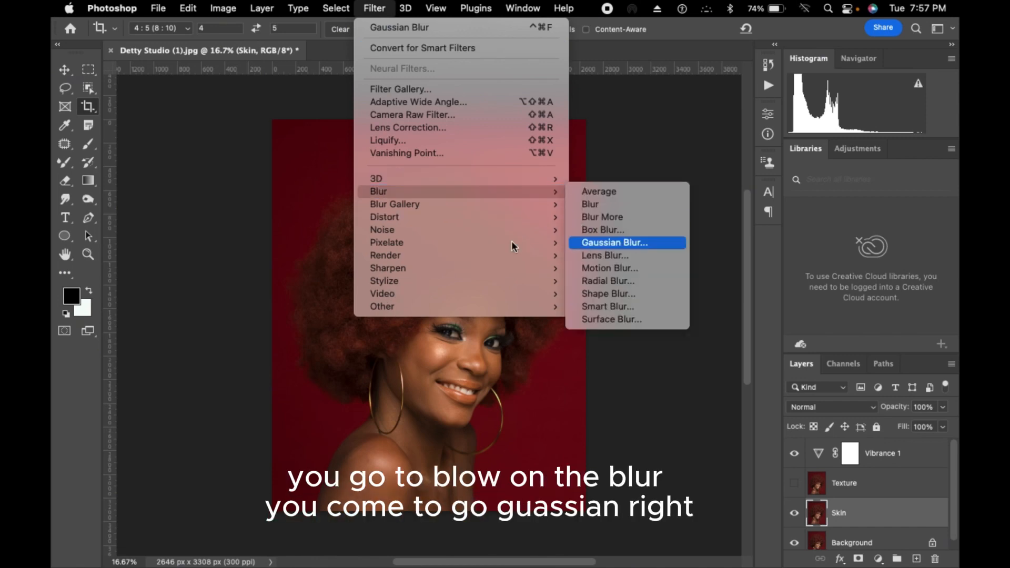
{"action": "left_click", "coordinate": [614, 242]}
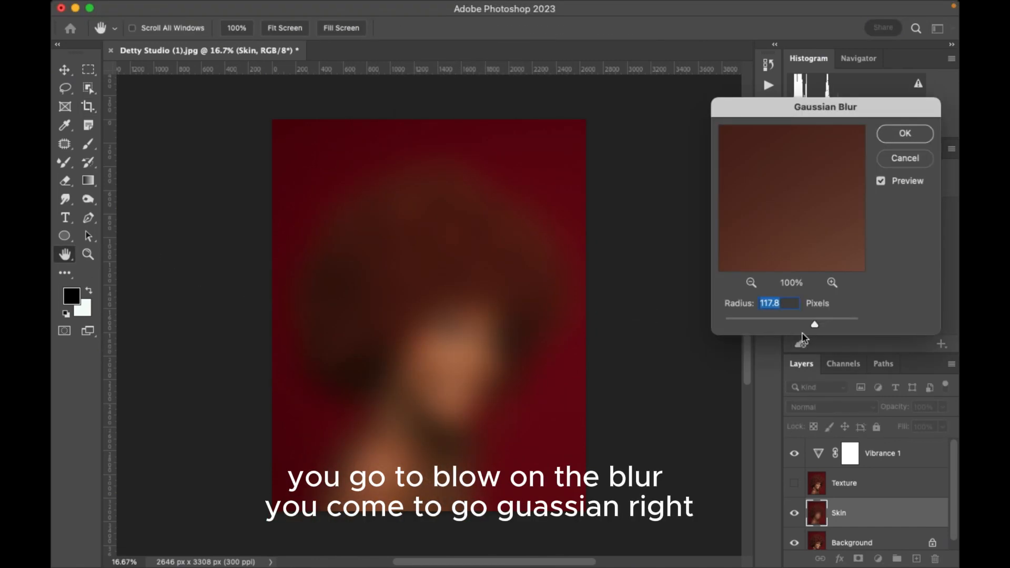
Apply the Gaussian Blur to the Skin layer with a radius of 3 pixels, checking the face in the preview.
{"action": "left_click_drag", "start_coordinate": [814, 327], "coordinate": [725, 325]}
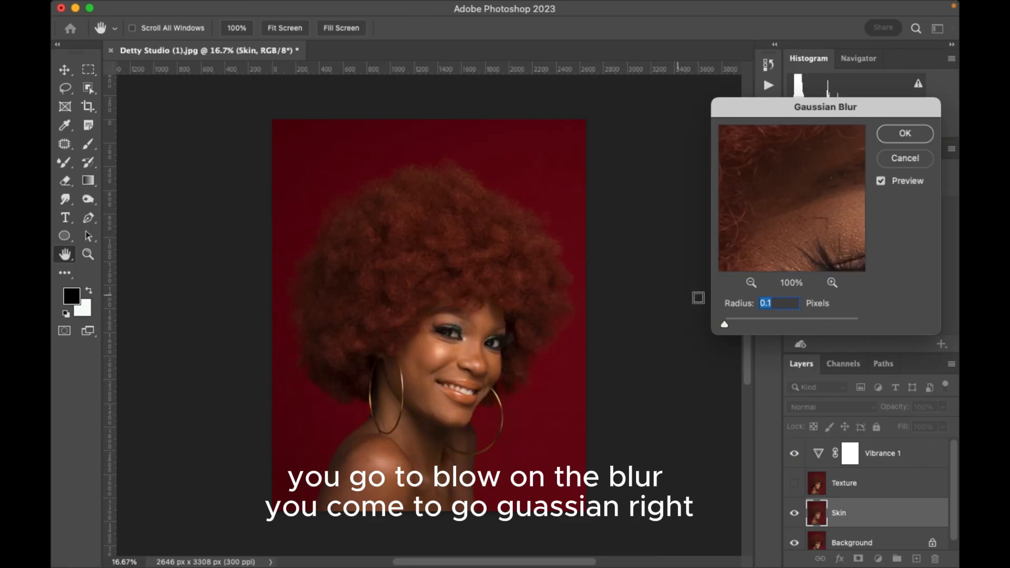
{"action": "left_click_drag", "start_coordinate": [780, 225], "coordinate": [762, 263]}
{"action": "left_click", "coordinate": [751, 283]}
{"action": "left_click", "coordinate": [751, 283]}
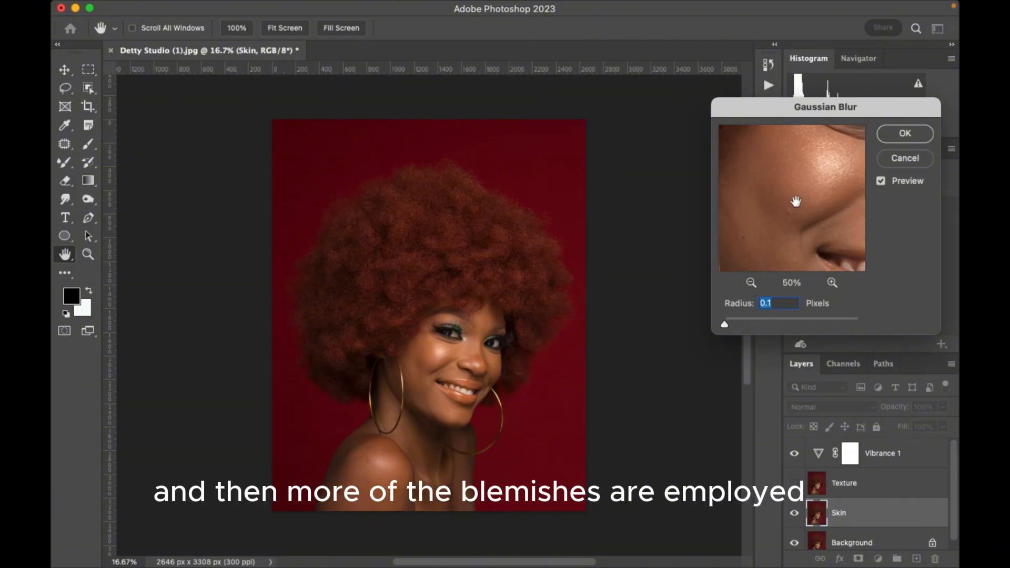
{"action": "left_click_drag", "start_coordinate": [792, 203], "coordinate": [797, 209]}
{"action": "left_click_drag", "start_coordinate": [792, 216], "coordinate": [761, 232]}
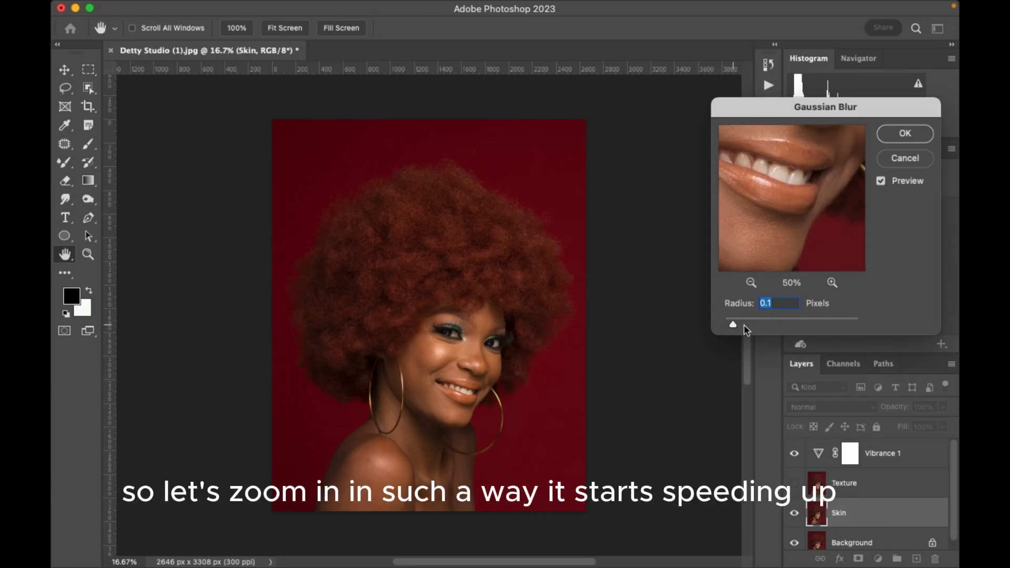
{"action": "left_click_drag", "start_coordinate": [731, 325], "coordinate": [745, 326]}
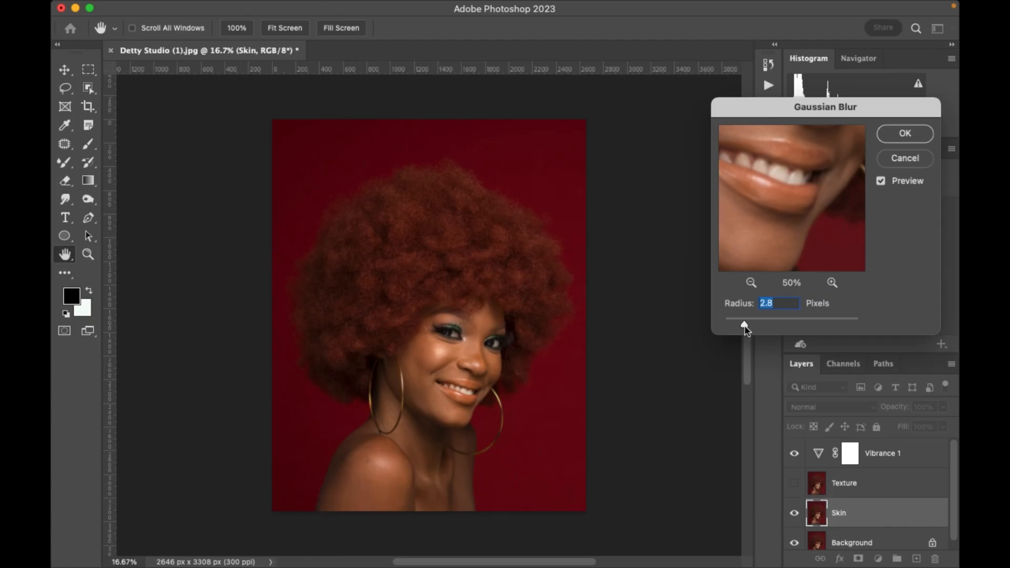
{"action": "left_click_drag", "start_coordinate": [762, 245], "coordinate": [788, 246]}
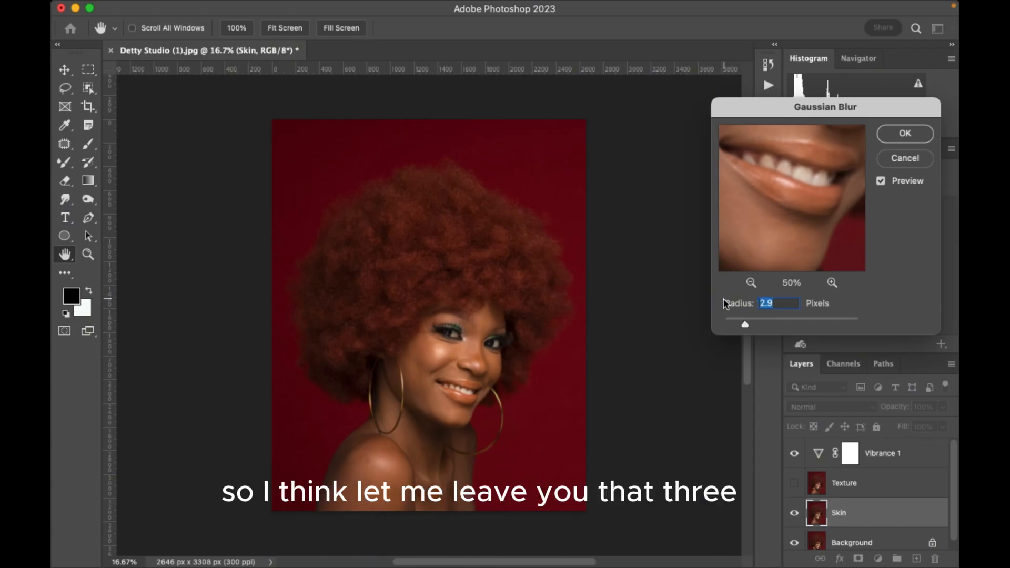
{"action": "type", "text": "3"}
{"action": "left_click", "coordinate": [893, 134]}
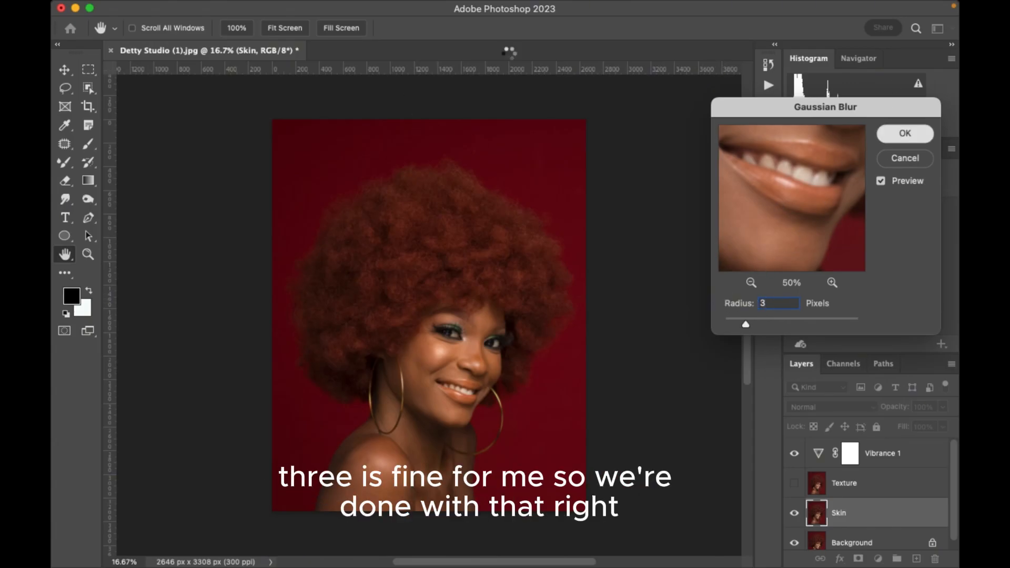
{"action": "key", "text": "c"}
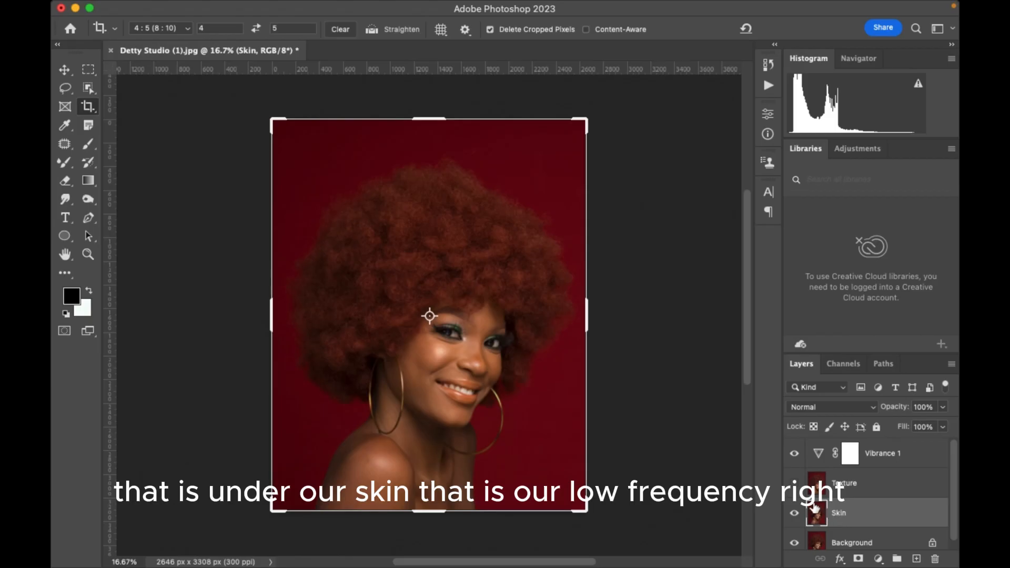
Make the Texture layer visible, select it and open Apply Image for it.
{"action": "left_click", "coordinate": [795, 484]}
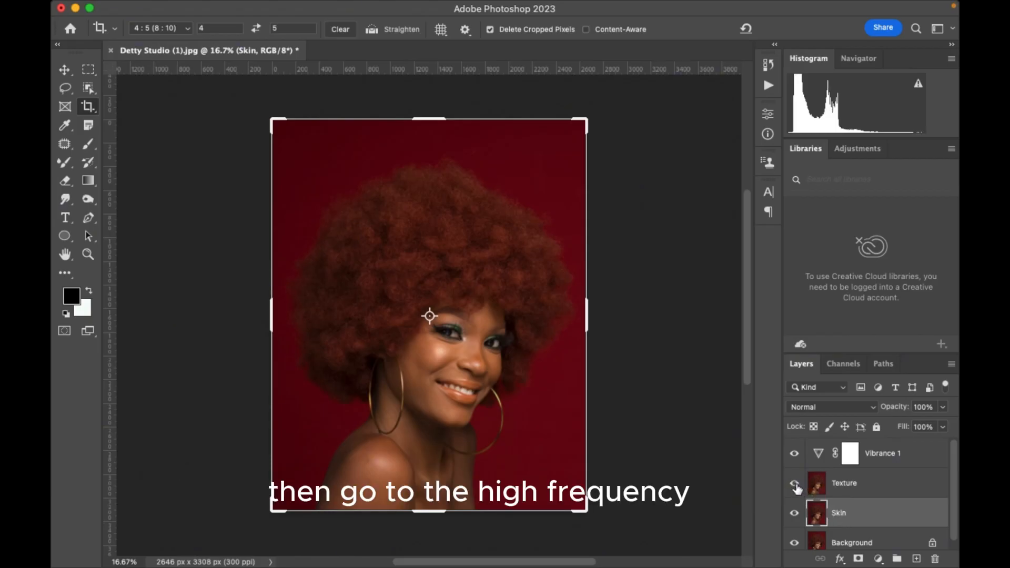
{"action": "left_click", "coordinate": [860, 489]}
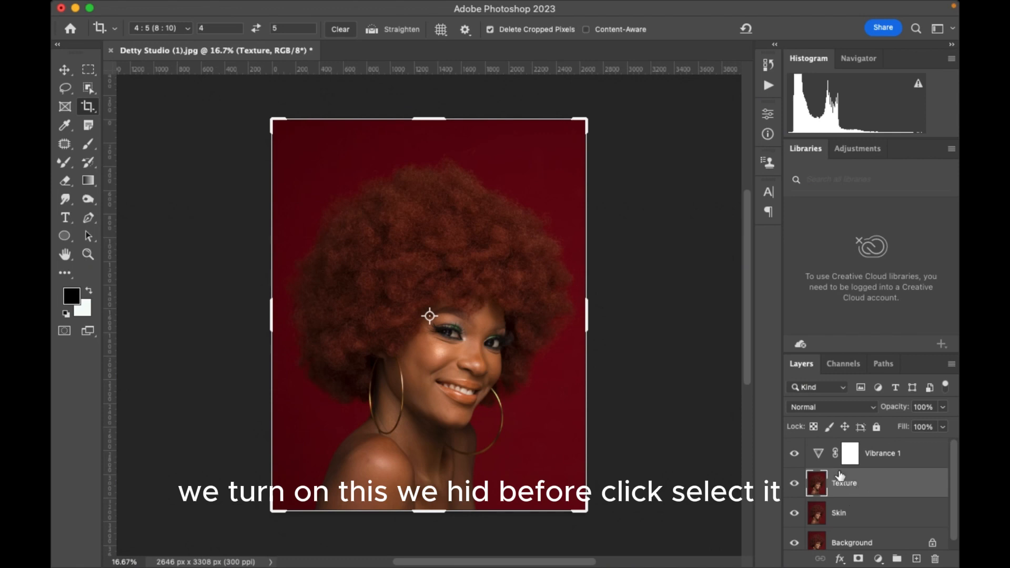
{"action": "mouse_move", "coordinate": [363, 4]}
{"action": "left_click", "coordinate": [220, 8]}
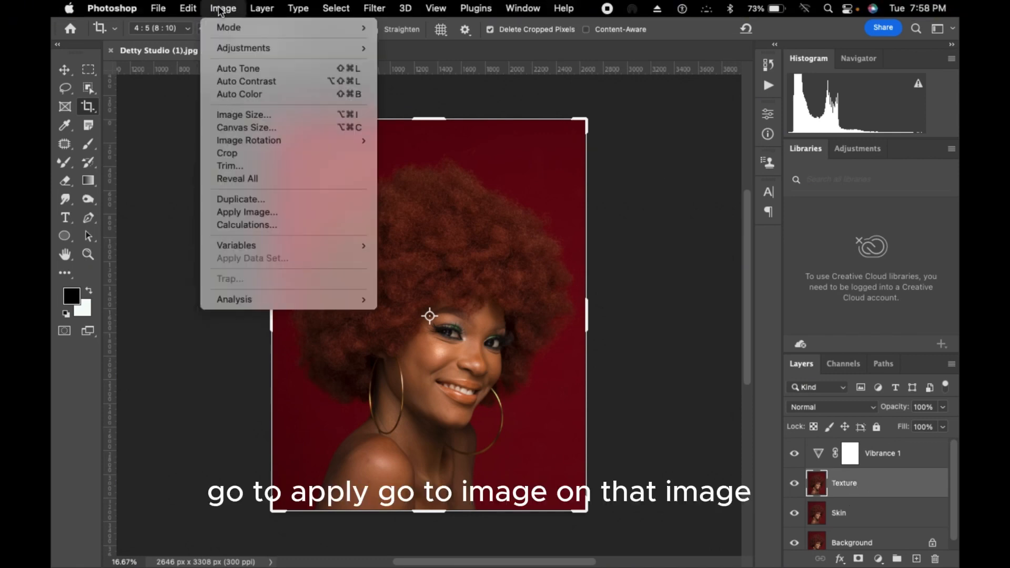
{"action": "left_click", "coordinate": [233, 212]}
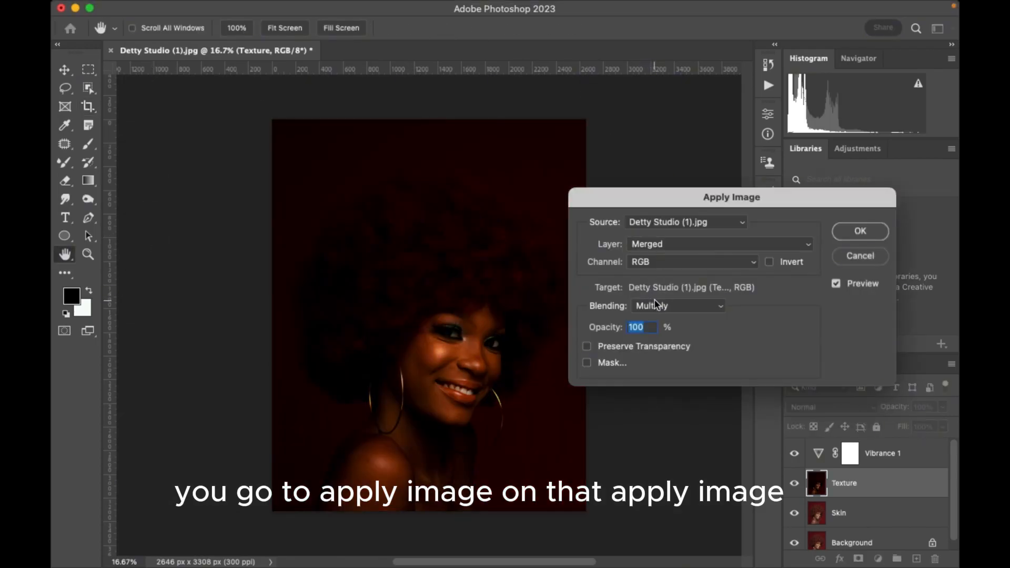
Set Apply Image to use the Skin layer as source with Add blending, and enable Invert.
{"action": "left_click", "coordinate": [674, 246]}
{"action": "left_click", "coordinate": [671, 242]}
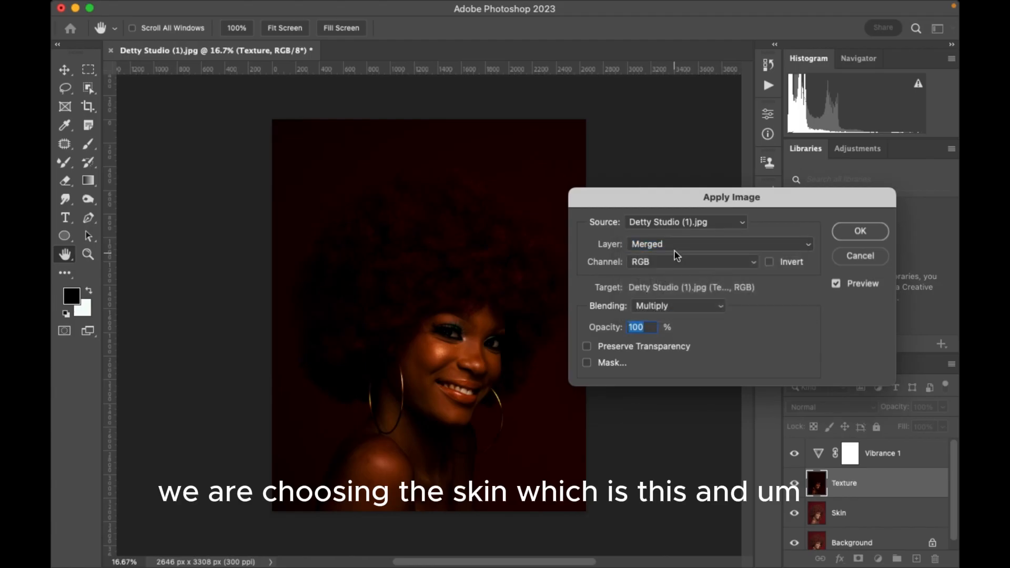
{"action": "left_click", "coordinate": [675, 244]}
{"action": "left_click", "coordinate": [664, 295]}
{"action": "left_click", "coordinate": [671, 314]}
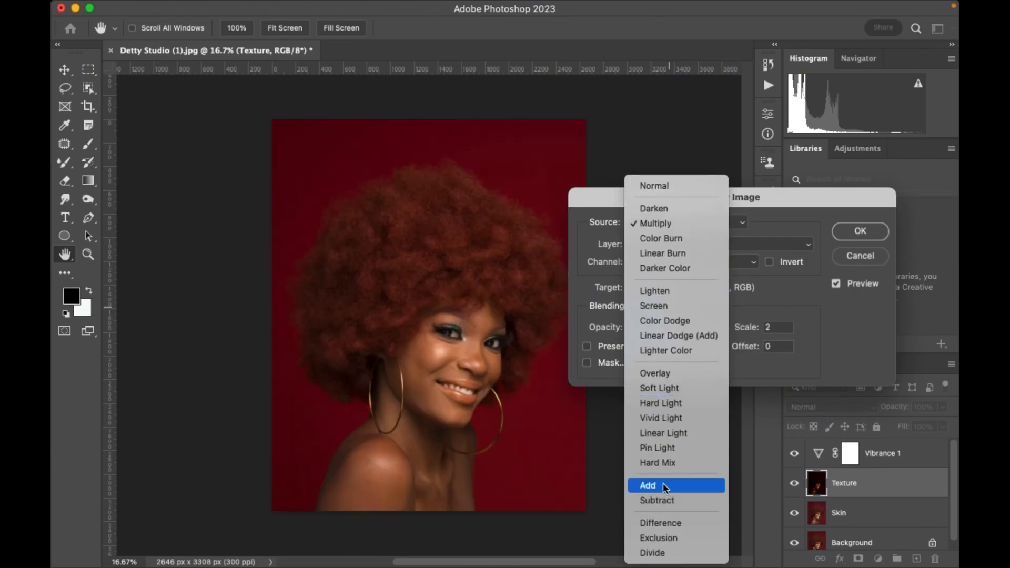
{"action": "left_click", "coordinate": [663, 483]}
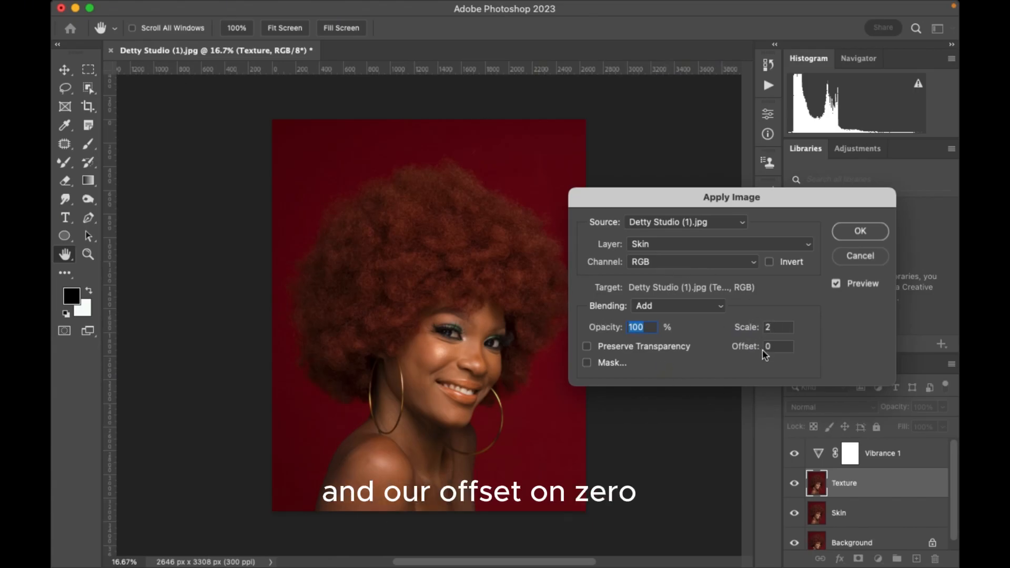
{"action": "left_click", "coordinate": [769, 262]}
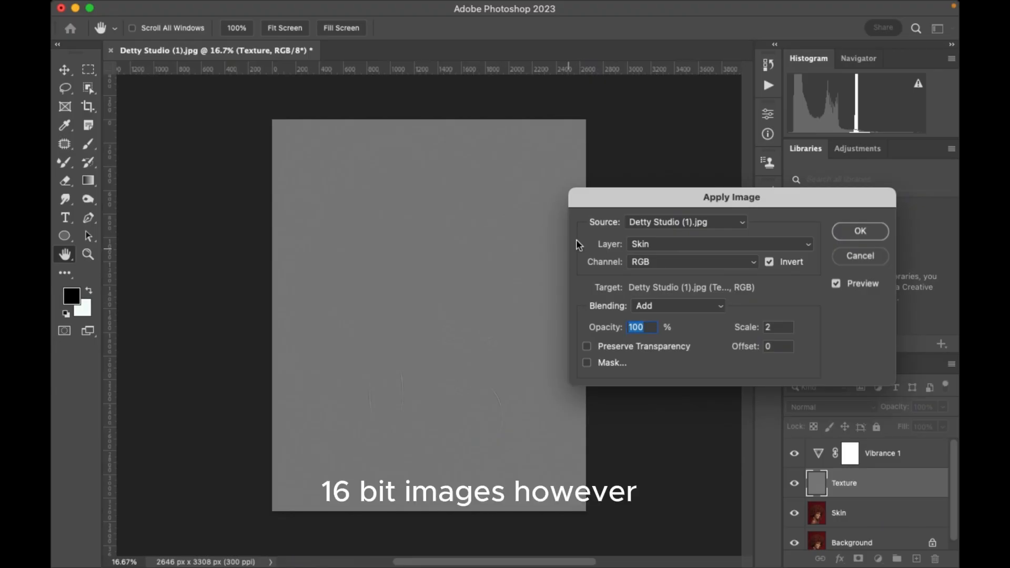
Try Subtract blending with Invert turned off in Apply Image for the Texture layer.
{"action": "left_click", "coordinate": [656, 260]}
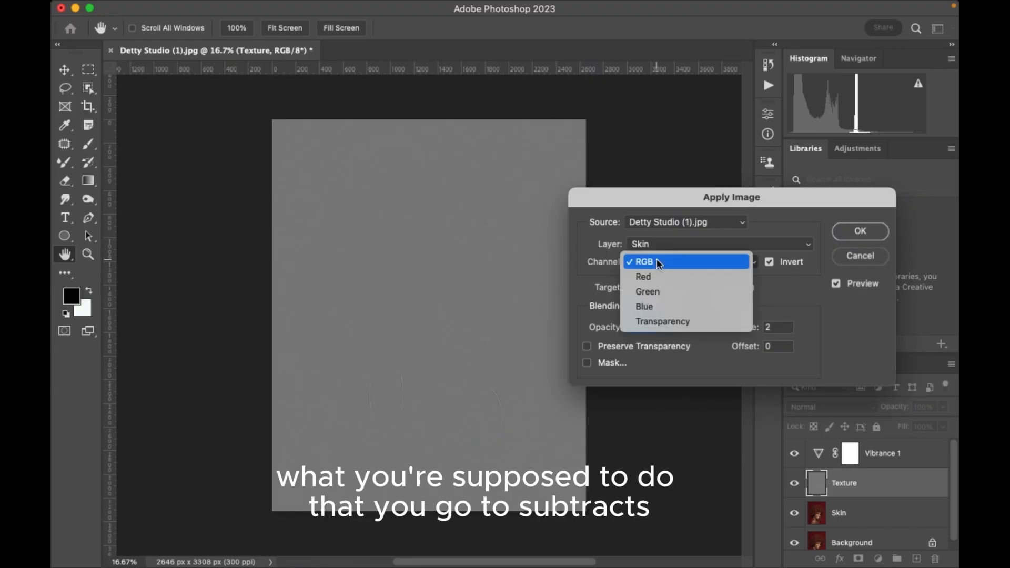
{"action": "left_click", "coordinate": [829, 309]}
{"action": "left_click", "coordinate": [681, 305]}
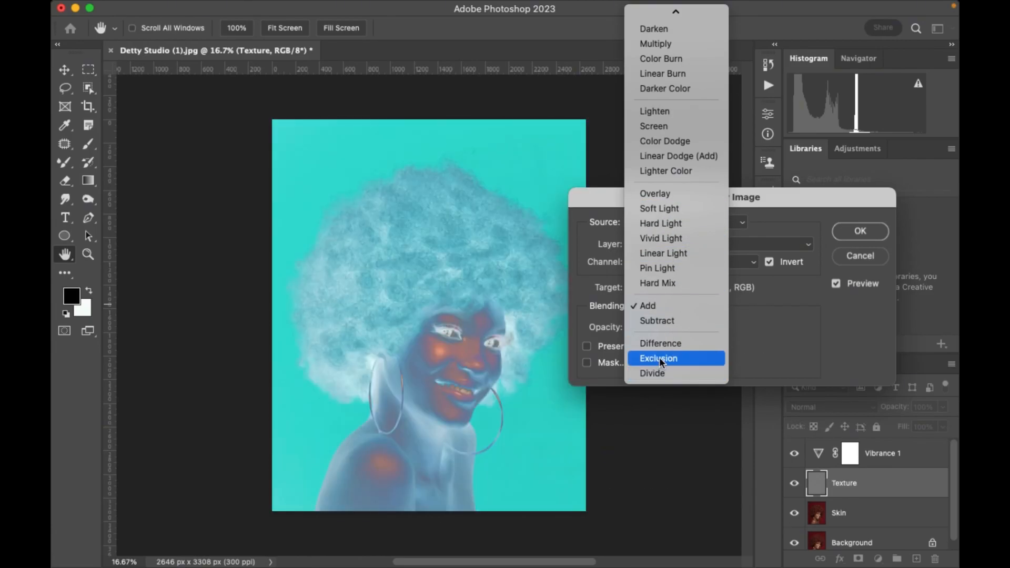
{"action": "left_click", "coordinate": [813, 352]}
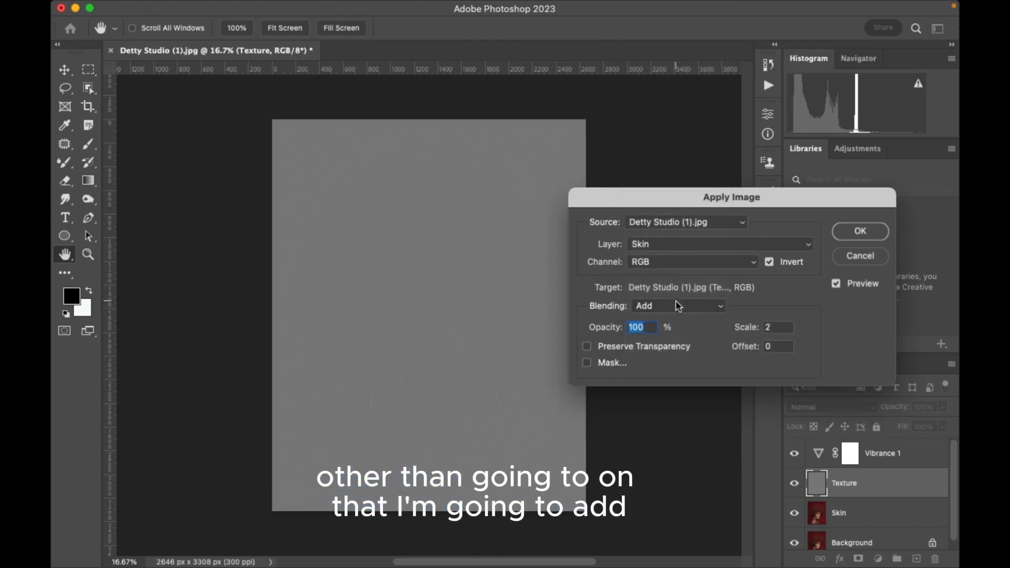
{"action": "left_click", "coordinate": [678, 307]}
{"action": "left_click", "coordinate": [669, 321]}
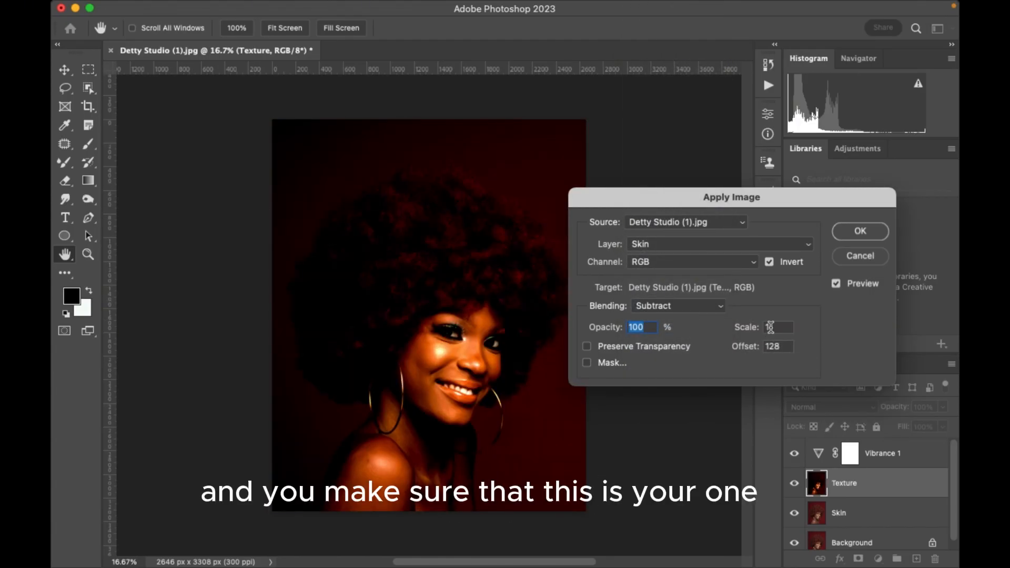
{"action": "left_click", "coordinate": [769, 263]}
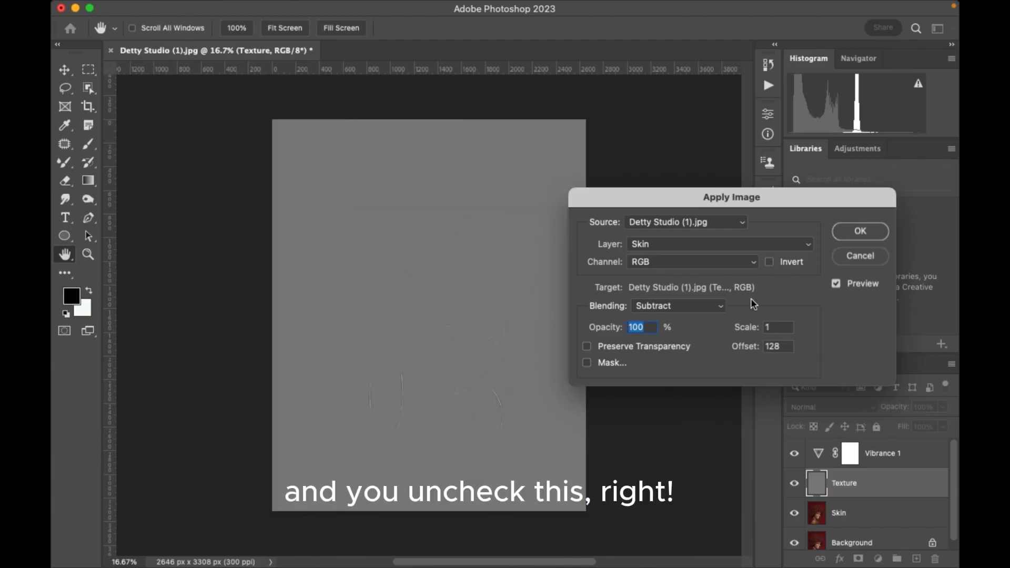
Return Apply Image to Add blending with Invert enabled and apply it to the Texture layer.
{"action": "left_click", "coordinate": [673, 307]}
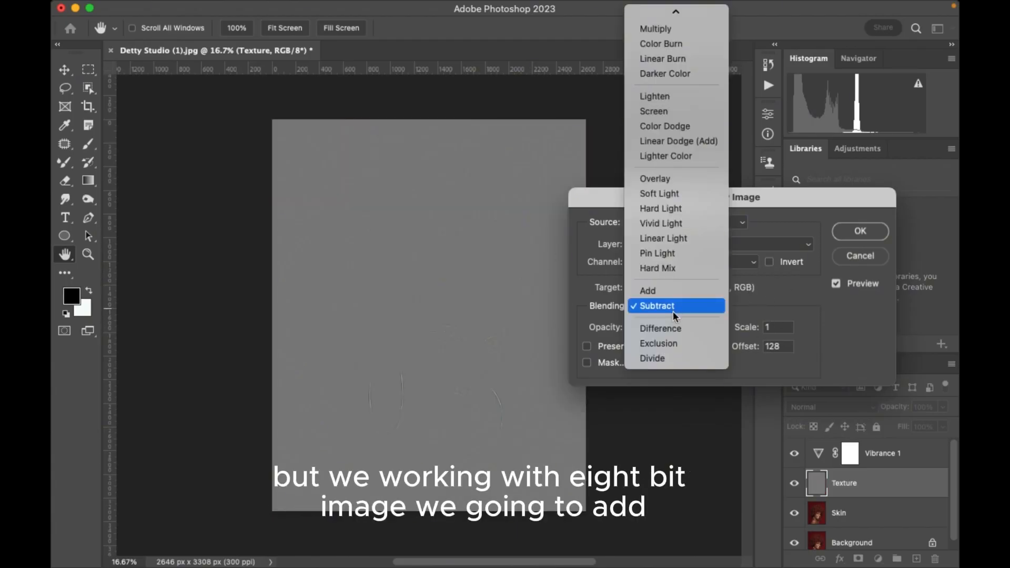
{"action": "left_click", "coordinate": [666, 288]}
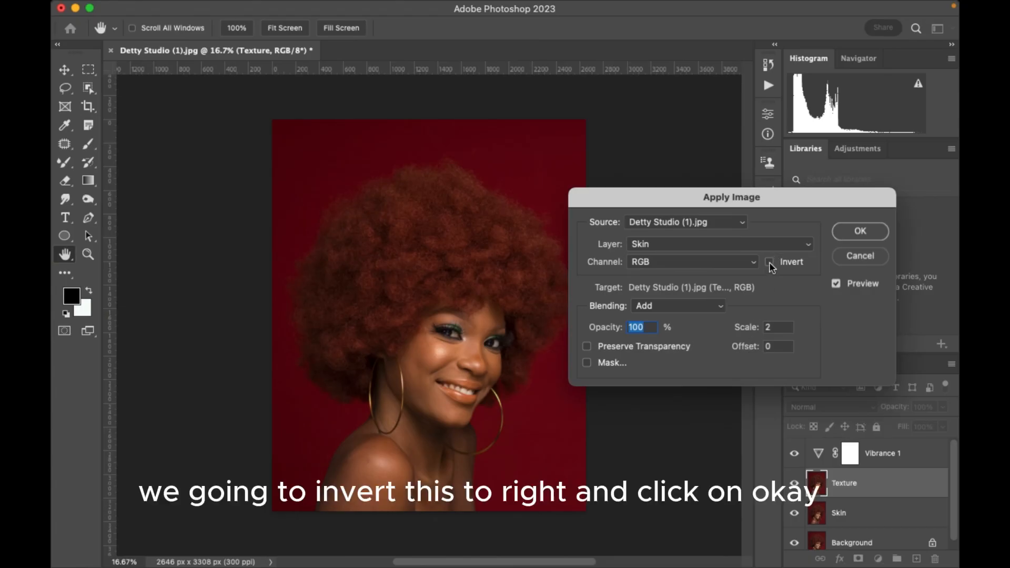
{"action": "left_click", "coordinate": [769, 262]}
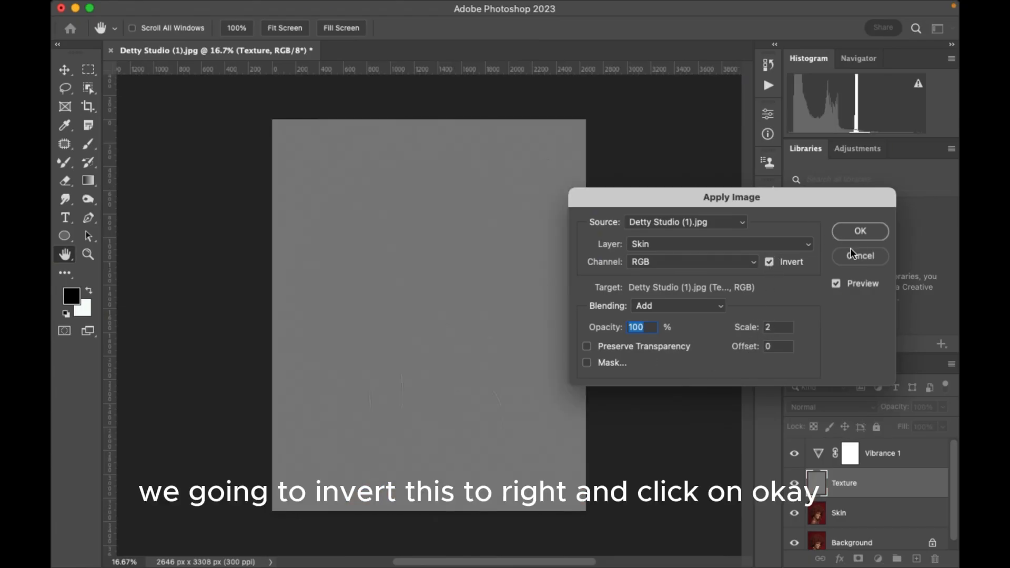
{"action": "left_click", "coordinate": [861, 240]}
{"action": "key", "text": "c"}
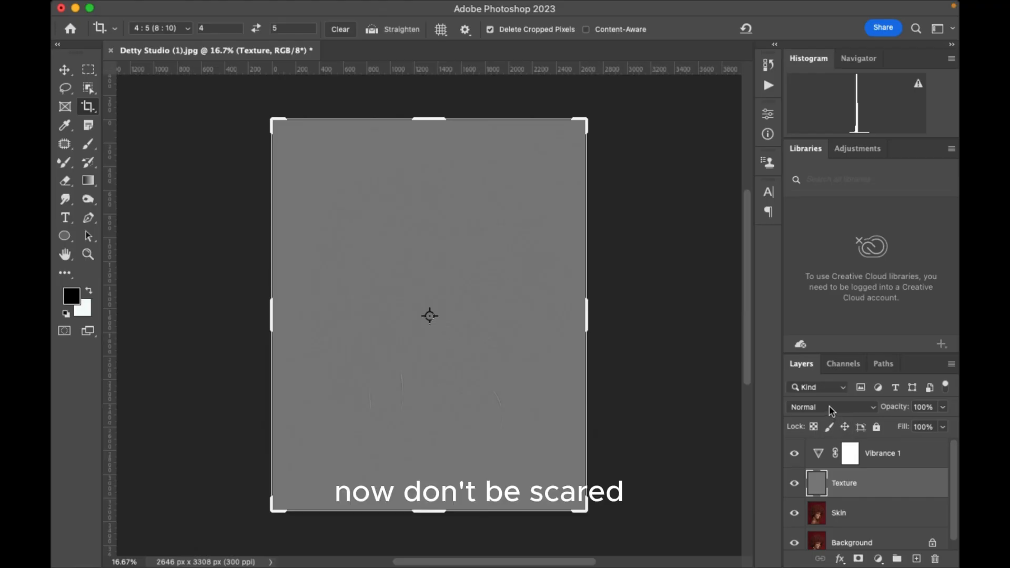
Change the Texture layer's blend mode to Overlay, then switch to the Move tool and deselect the layer.
{"action": "left_click", "coordinate": [829, 406]}
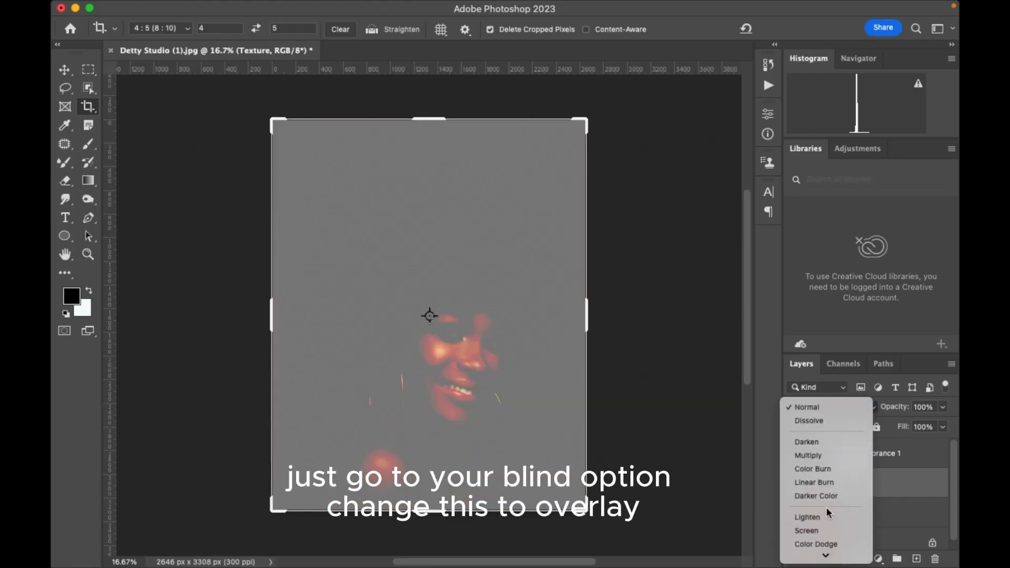
{"action": "scroll", "coordinate": [825, 500], "scroll_direction": "down", "scroll_amount": 3}
{"action": "left_click", "coordinate": [819, 512]}
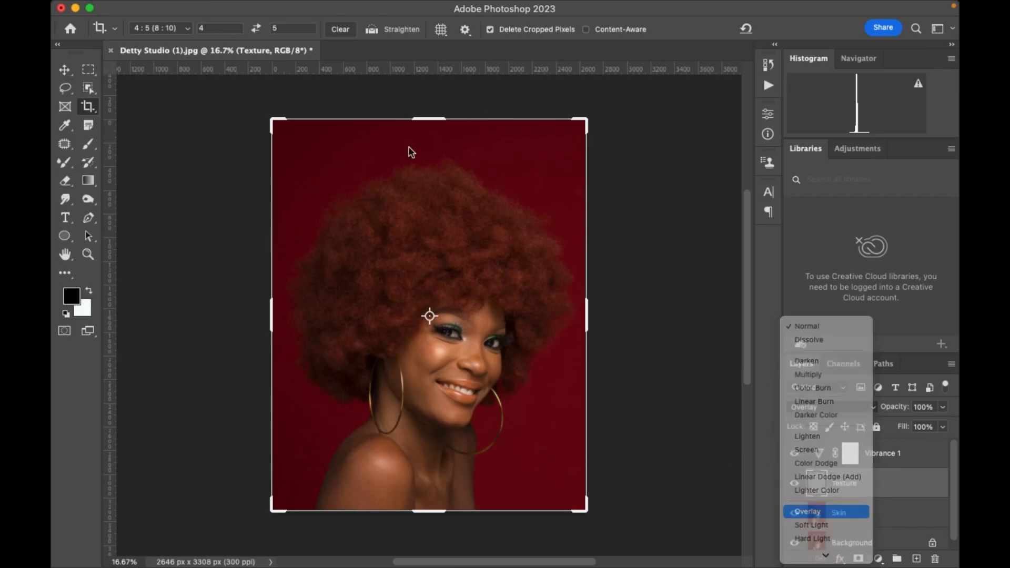
{"action": "left_click", "coordinate": [67, 71]}
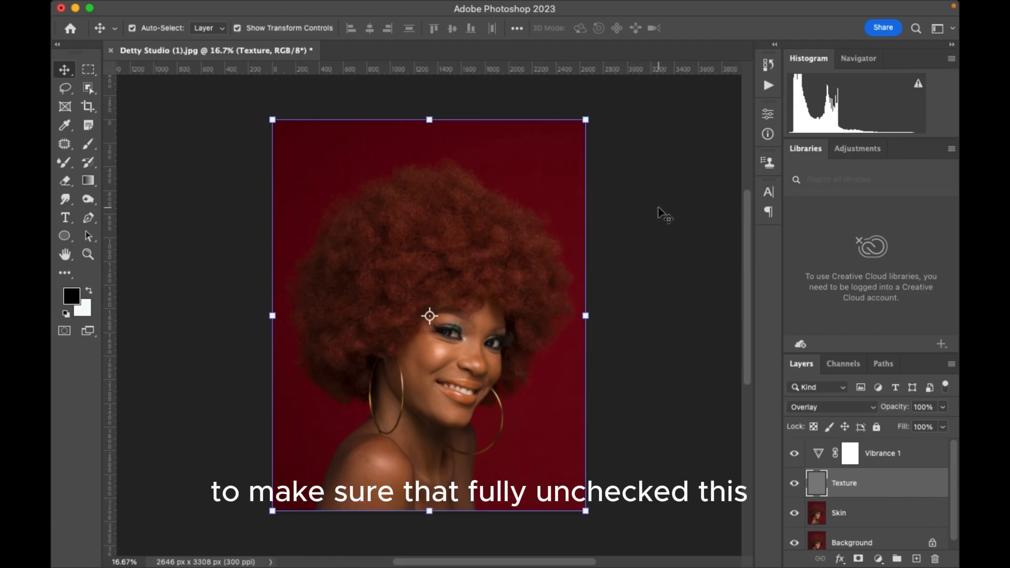
{"action": "left_click", "coordinate": [640, 199]}
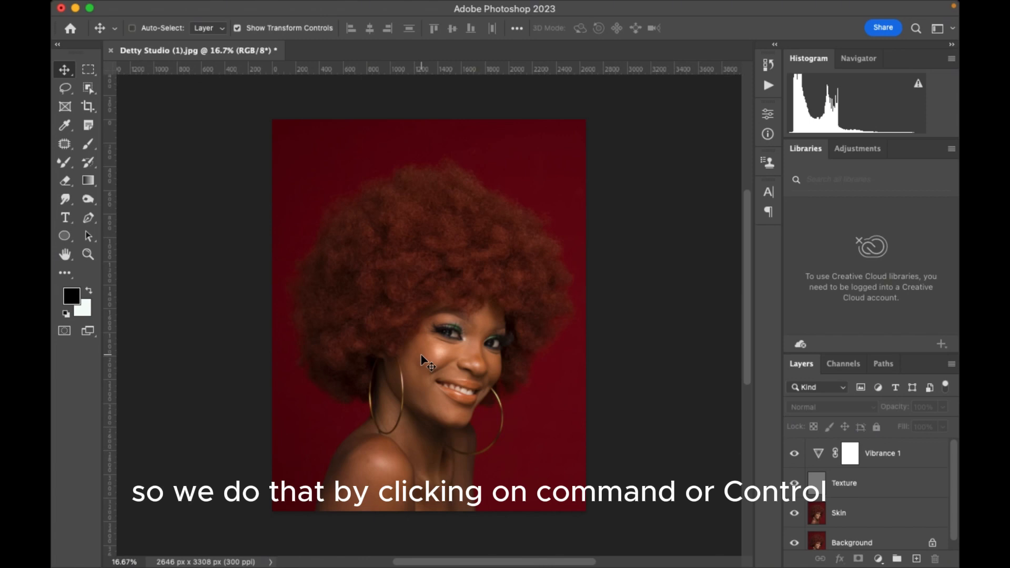
Hide the Texture layer and select the Skin layer with the face in close view.
{"action": "key", "text": "super+equal"}
{"action": "key", "text": "super+equal"}
{"action": "key", "text": "super+equal"}
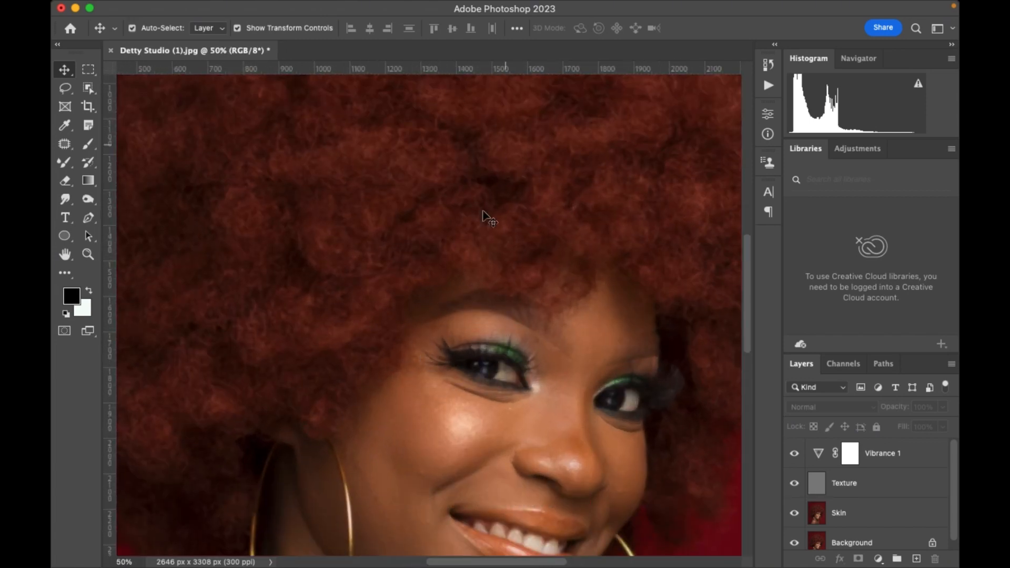
{"action": "scroll", "coordinate": [489, 219], "scroll_direction": "down", "scroll_amount": 4}
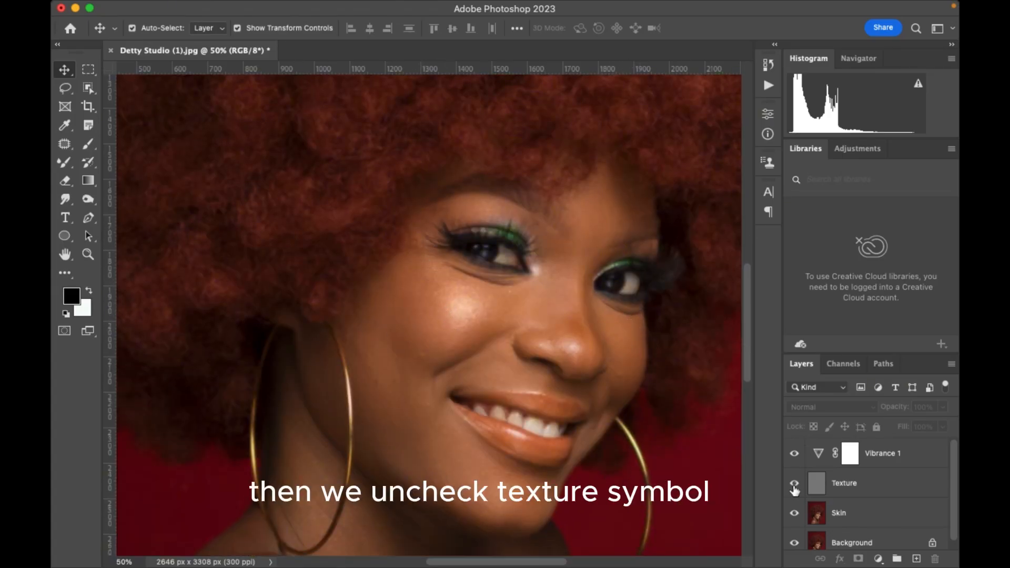
{"action": "left_click", "coordinate": [794, 484]}
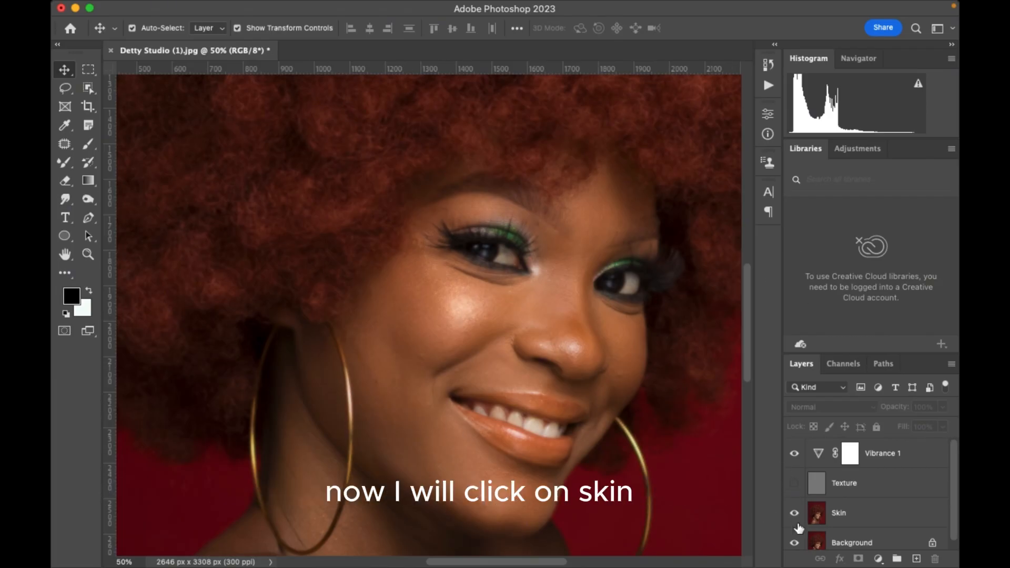
{"action": "left_click", "coordinate": [844, 514]}
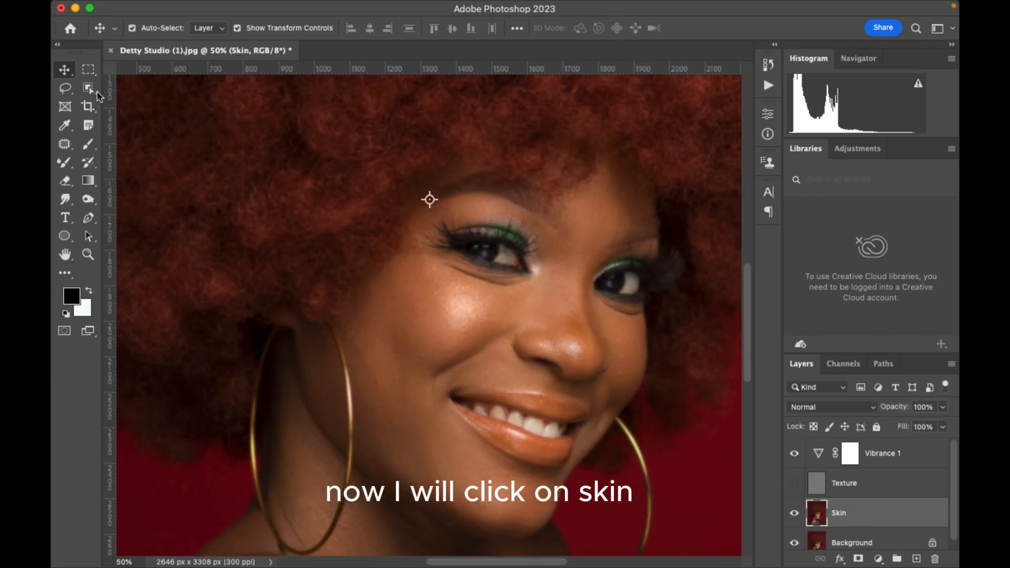
Activate the Mixer Brush, clean its loaded paint, and have it clean but not reload after each stroke.
{"action": "left_click", "coordinate": [63, 164]}
{"action": "right_click", "coordinate": [63, 165]}
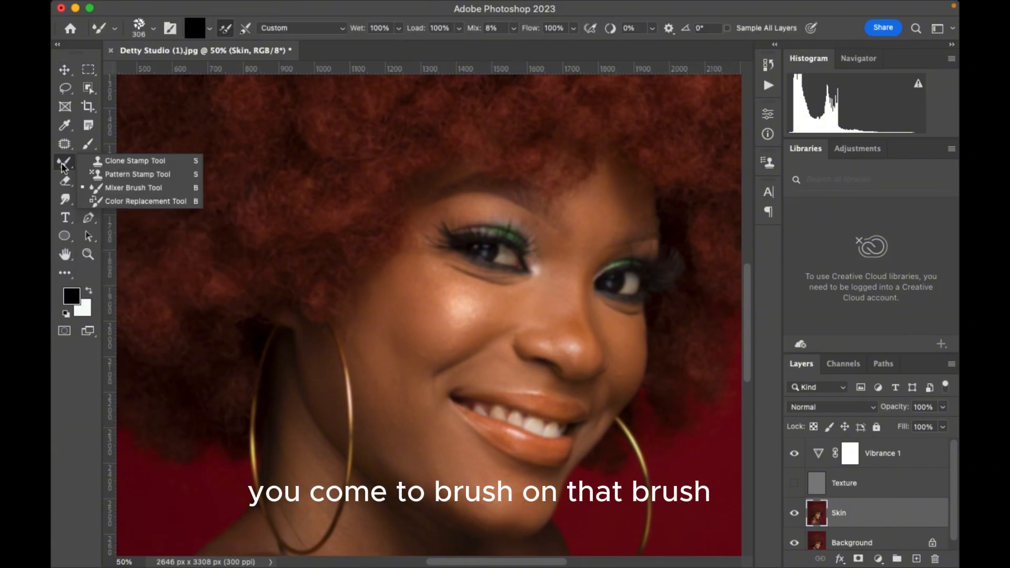
{"action": "left_click", "coordinate": [107, 191]}
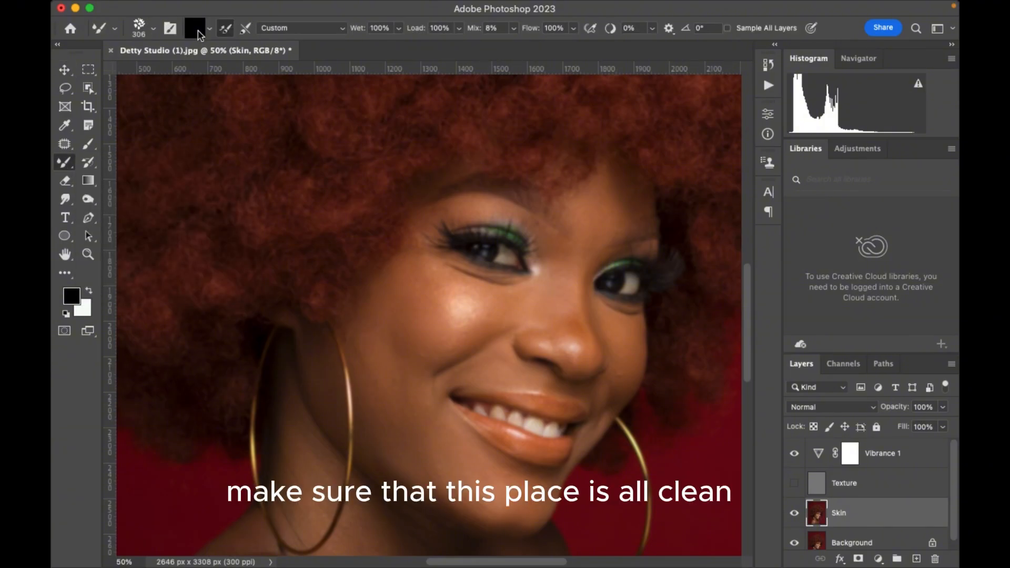
{"action": "left_click", "coordinate": [209, 28]}
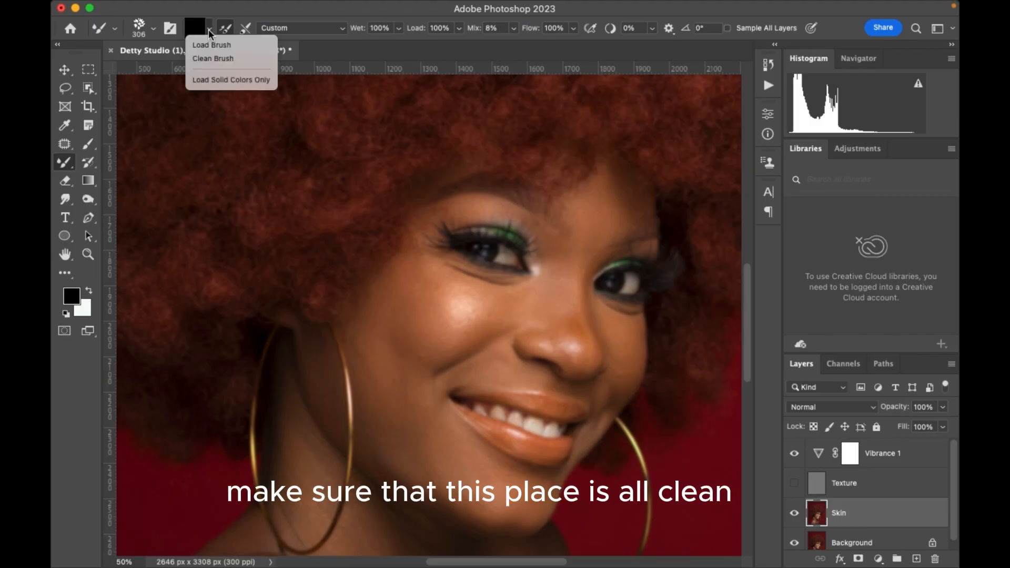
{"action": "left_click", "coordinate": [225, 59]}
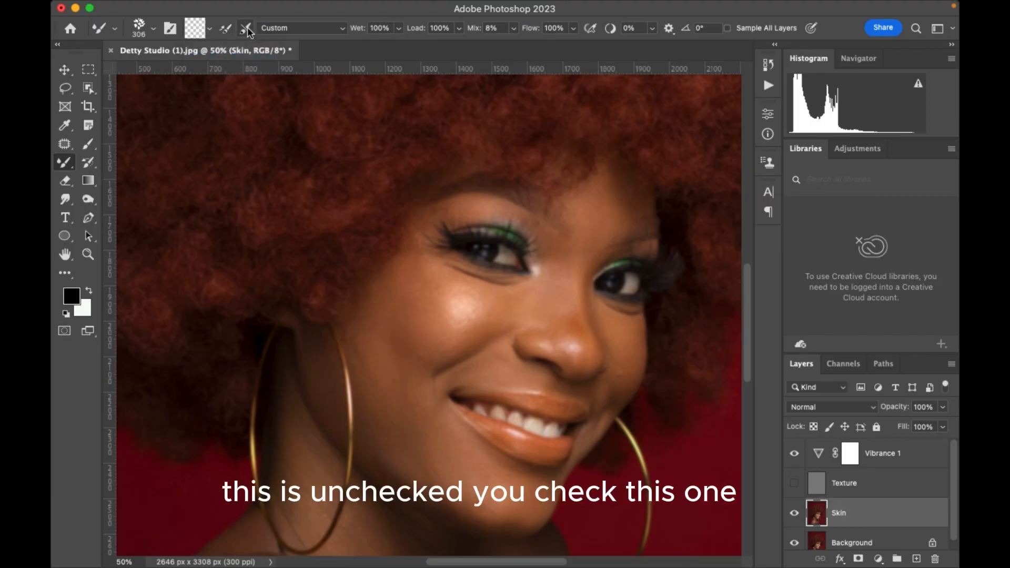
{"action": "left_click", "coordinate": [247, 29]}
{"action": "left_click", "coordinate": [225, 29]}
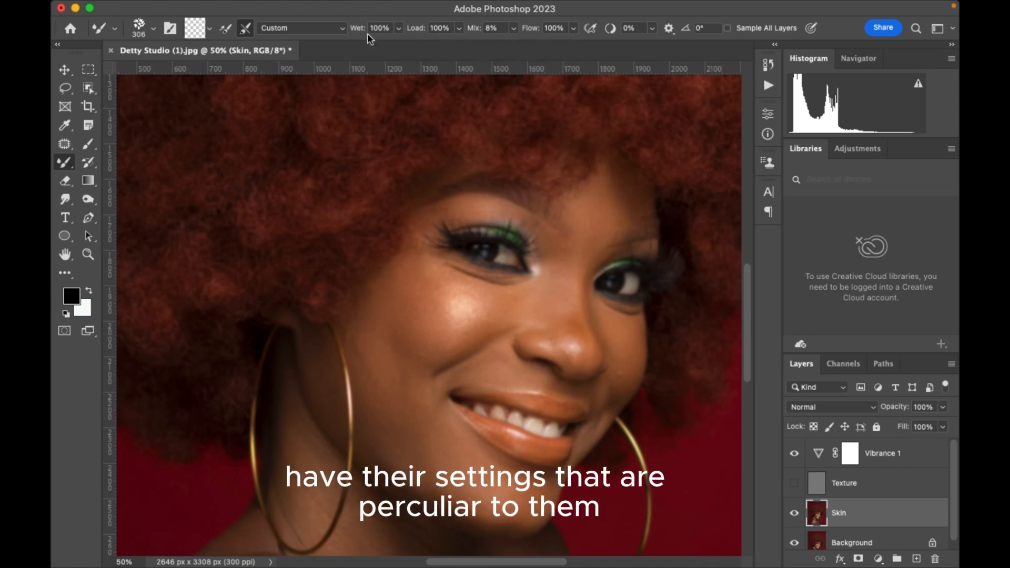
Set the Mixer Brush's Wet, Load, Mix and Flow values to 30% each.
{"action": "left_click", "coordinate": [383, 28]}
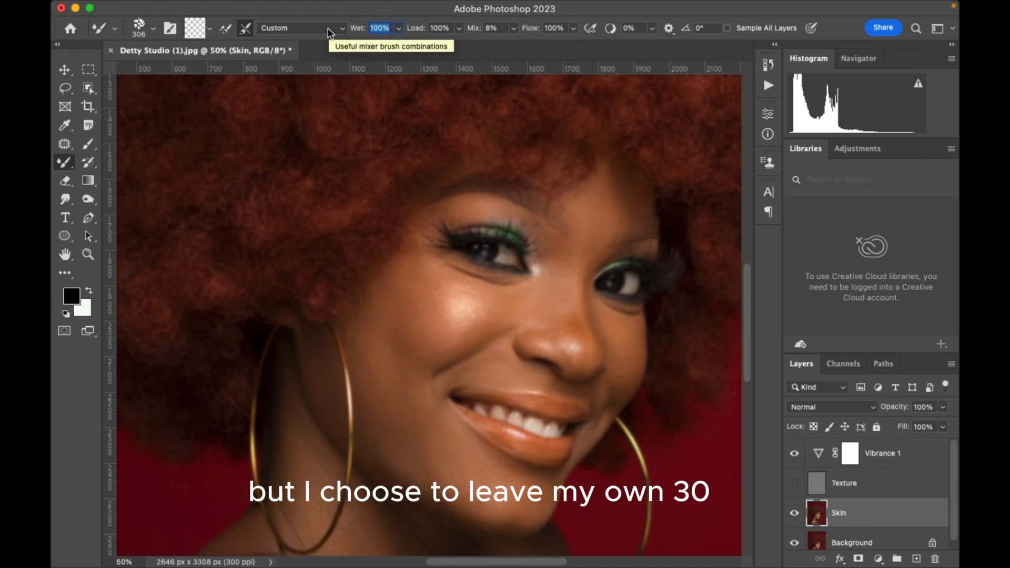
{"action": "type", "text": "30"}
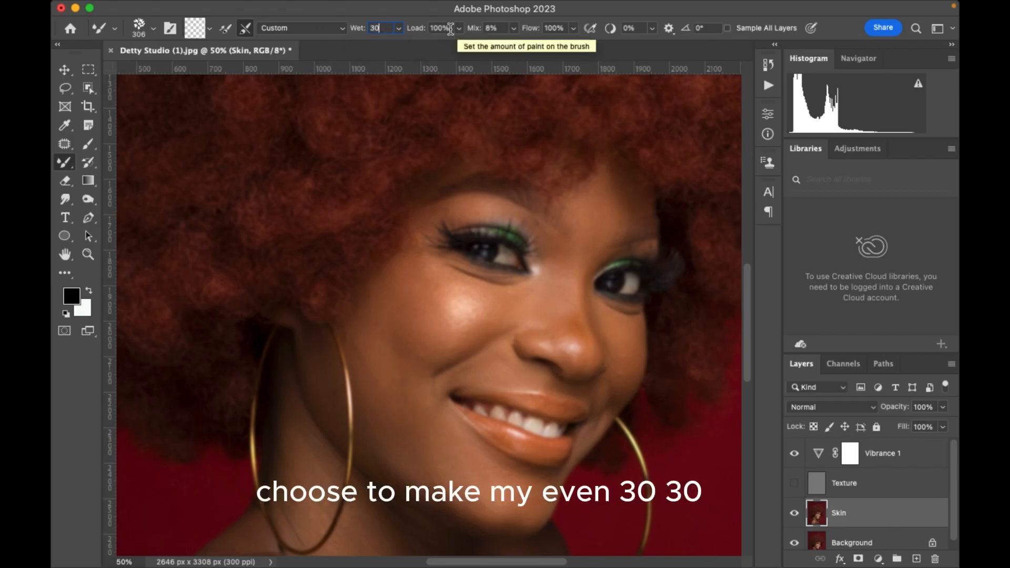
{"action": "left_click_drag", "start_coordinate": [452, 28], "coordinate": [405, 35]}
{"action": "type", "text": "30"}
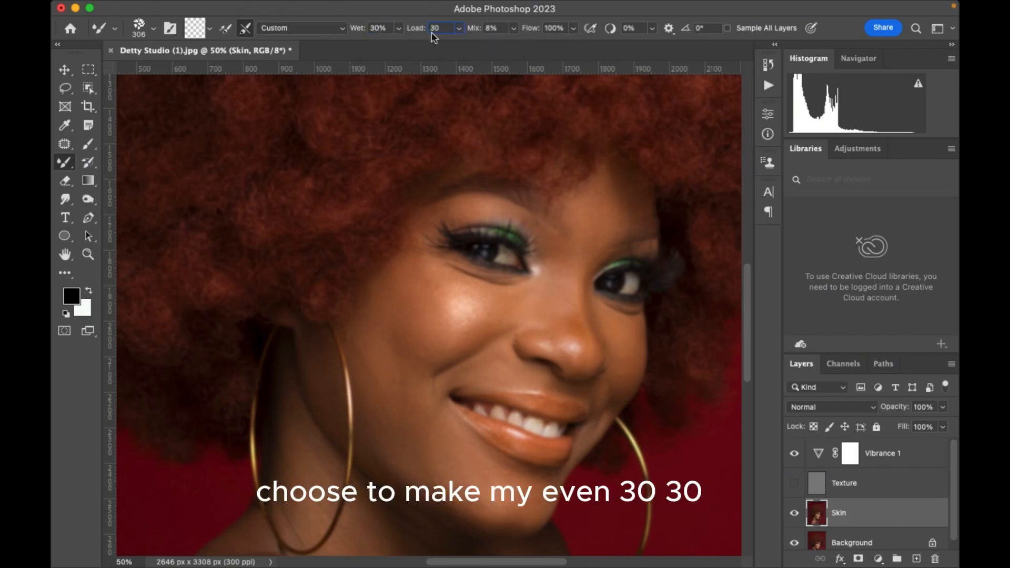
{"action": "key", "text": "Tab"}
{"action": "type", "text": "3"}
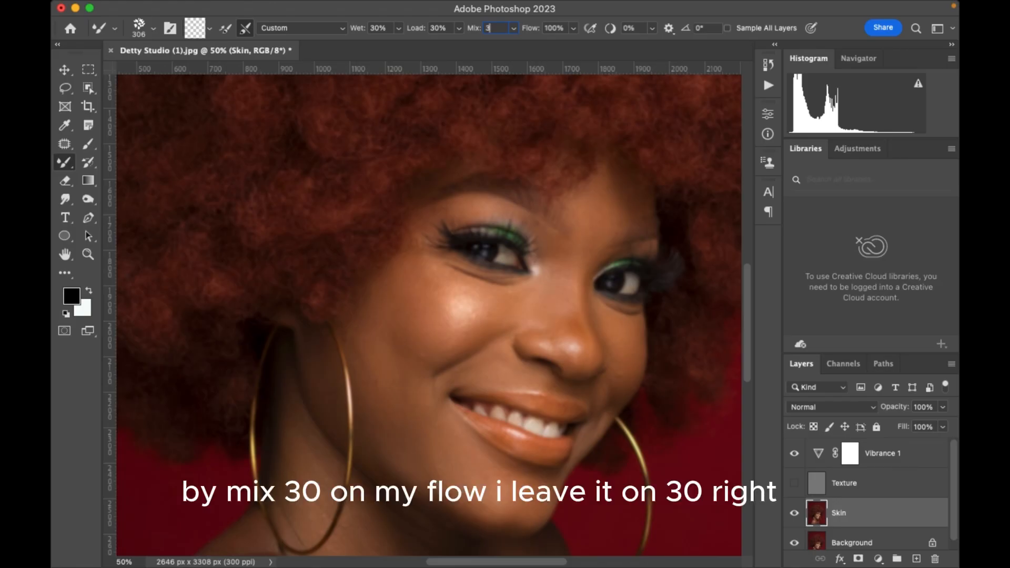
{"action": "type", "text": "0"}
{"action": "key", "text": "Tab"}
{"action": "type", "text": "30"}
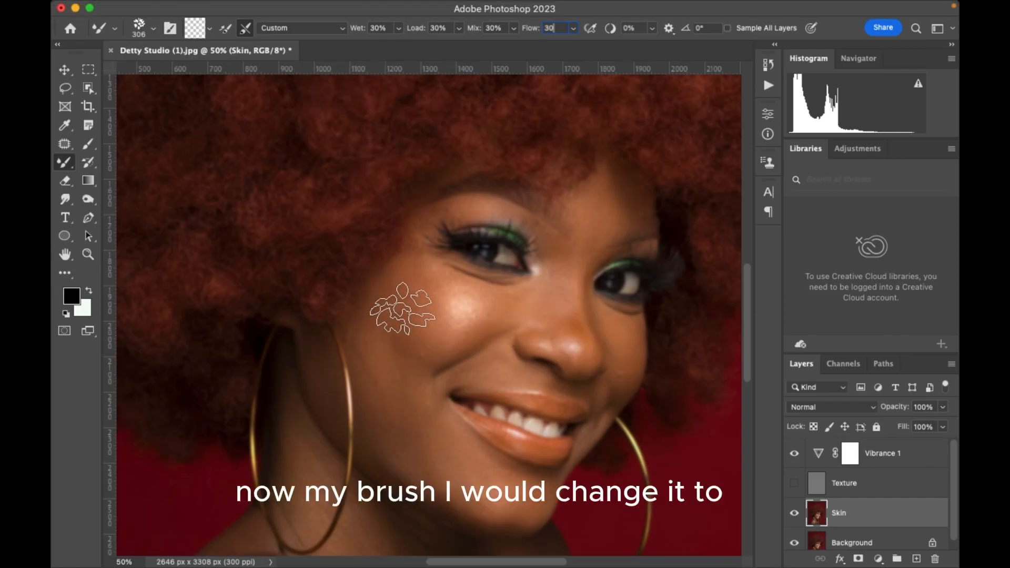
Choose the Soft Round tip from General Brushes for the Mixer Brush.
{"action": "right_click", "coordinate": [402, 307]}
{"action": "scroll", "coordinate": [529, 455], "scroll_direction": "up", "scroll_amount": 5}
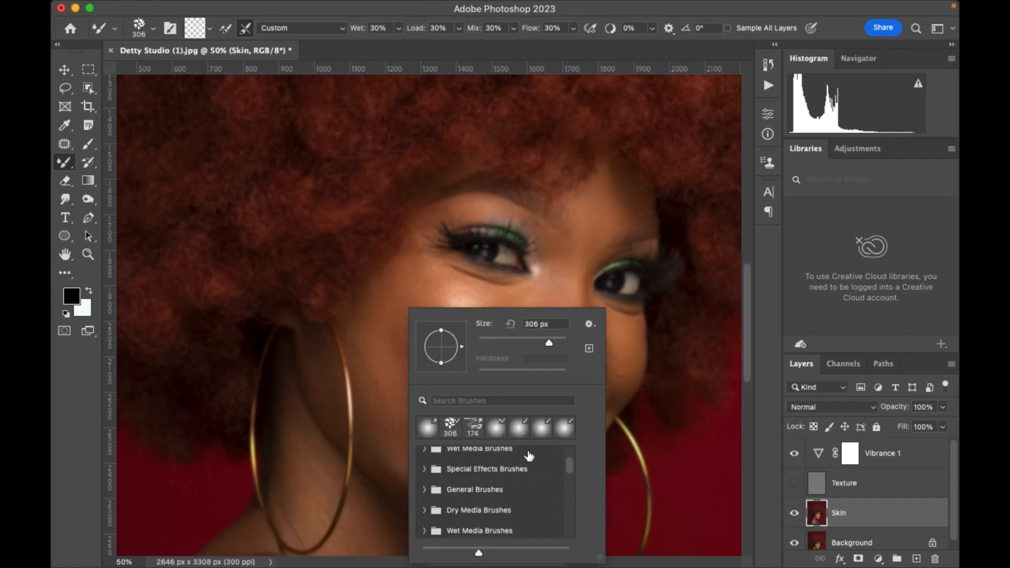
{"action": "scroll", "coordinate": [528, 455], "scroll_direction": "up", "scroll_amount": 2}
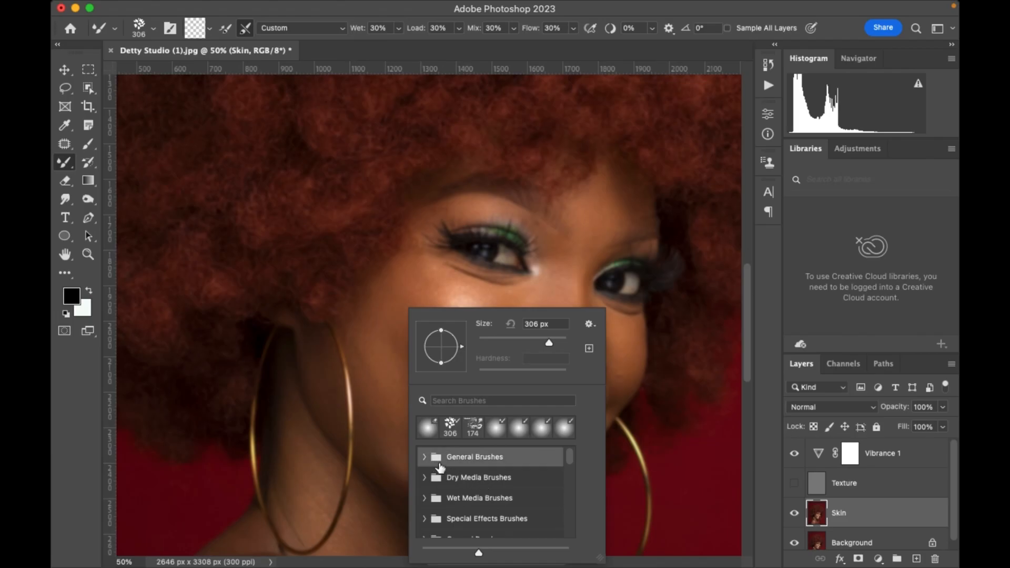
{"action": "key", "text": "Escape"}
{"action": "right_click", "coordinate": [438, 398]}
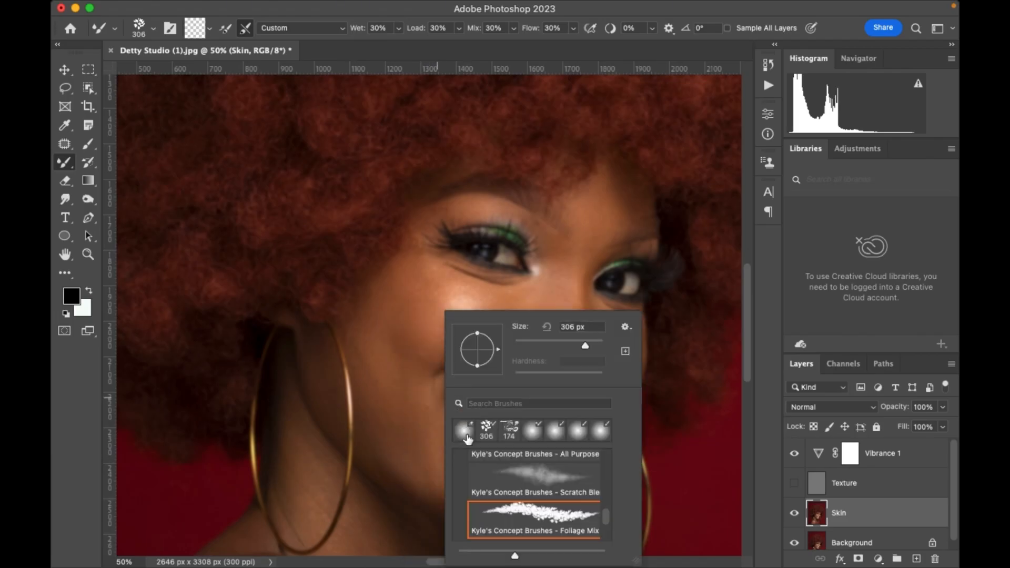
{"action": "scroll", "coordinate": [547, 483], "scroll_direction": "up", "scroll_amount": 5}
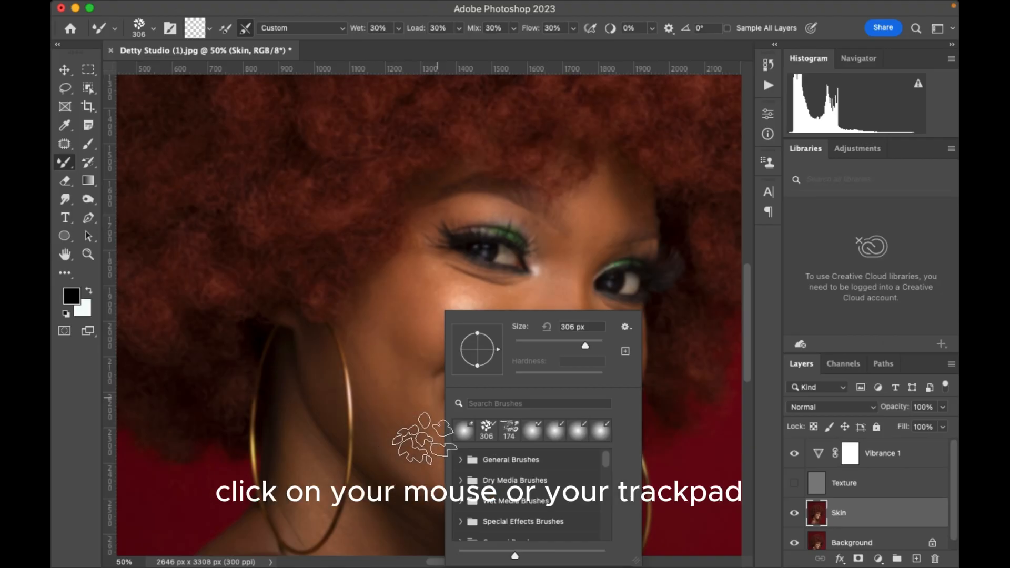
{"action": "left_click", "coordinate": [462, 462]}
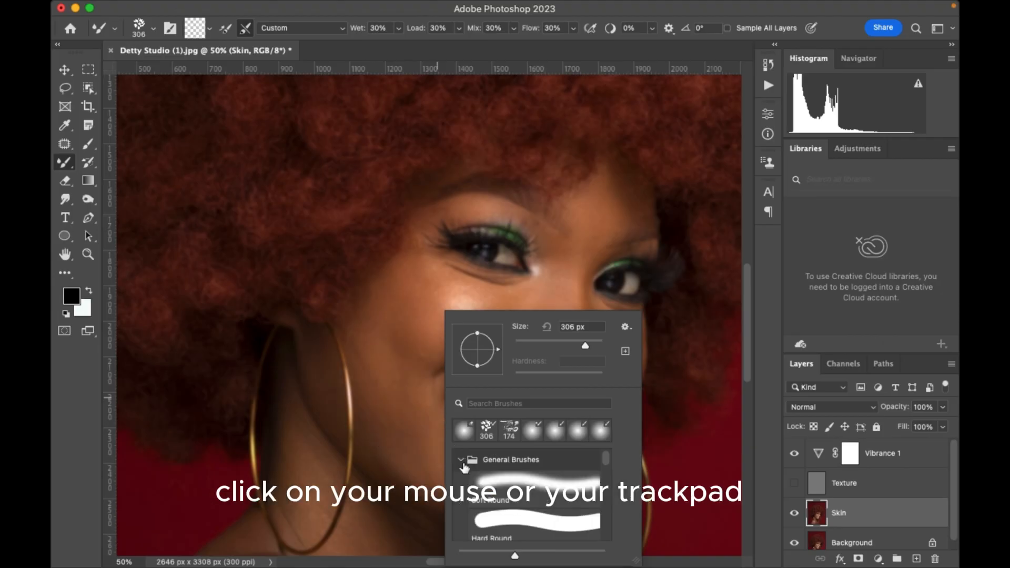
{"action": "double_click", "coordinate": [527, 487]}
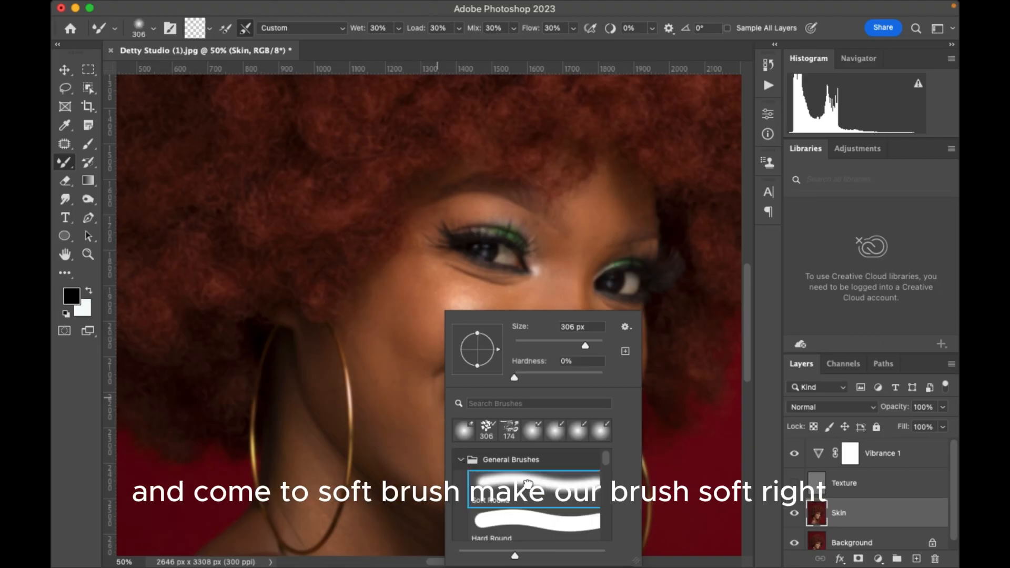
{"action": "right_click", "coordinate": [420, 416]}
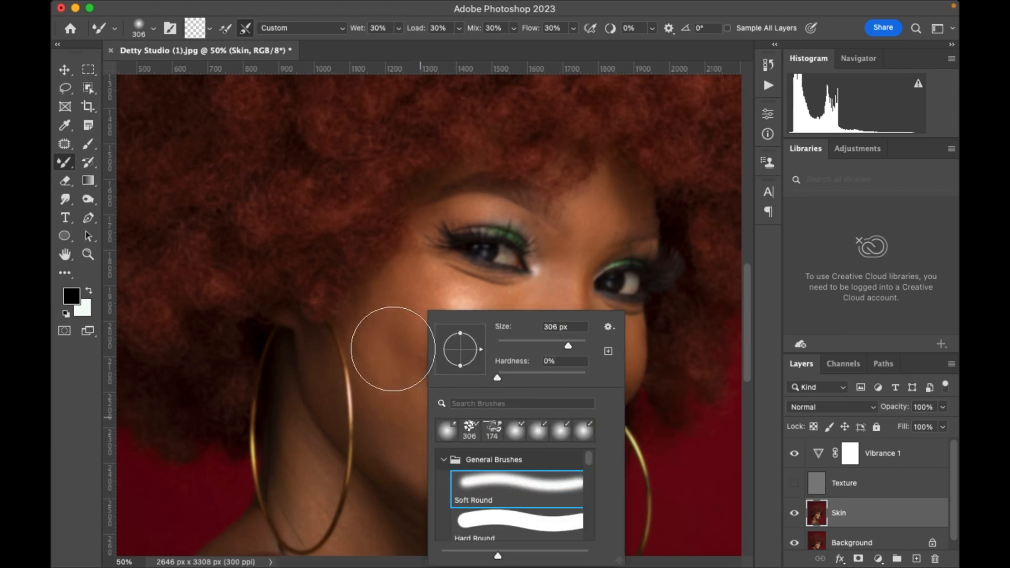
{"action": "left_click", "coordinate": [421, 455]}
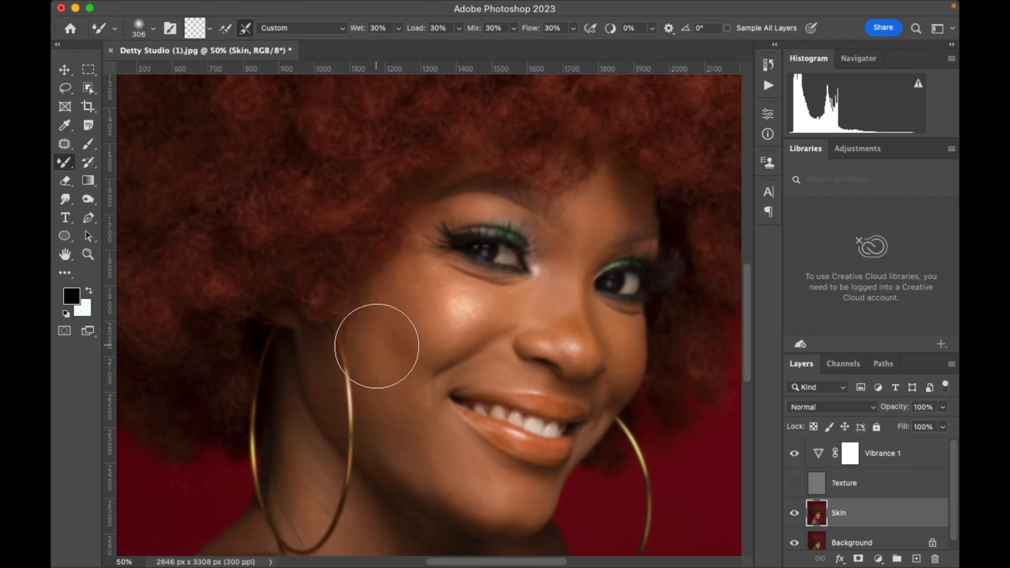
Smooth the cheek and jaw on the Skin layer with the Mixer Brush, varying its size between 100 and 175 px.
{"action": "key", "text": "bracketleft"}
{"action": "key", "text": "bracketleft"}
{"action": "key", "text": "bracketleft"}
{"action": "key", "text": "bracketleft"}
{"action": "key", "text": "bracketleft"}
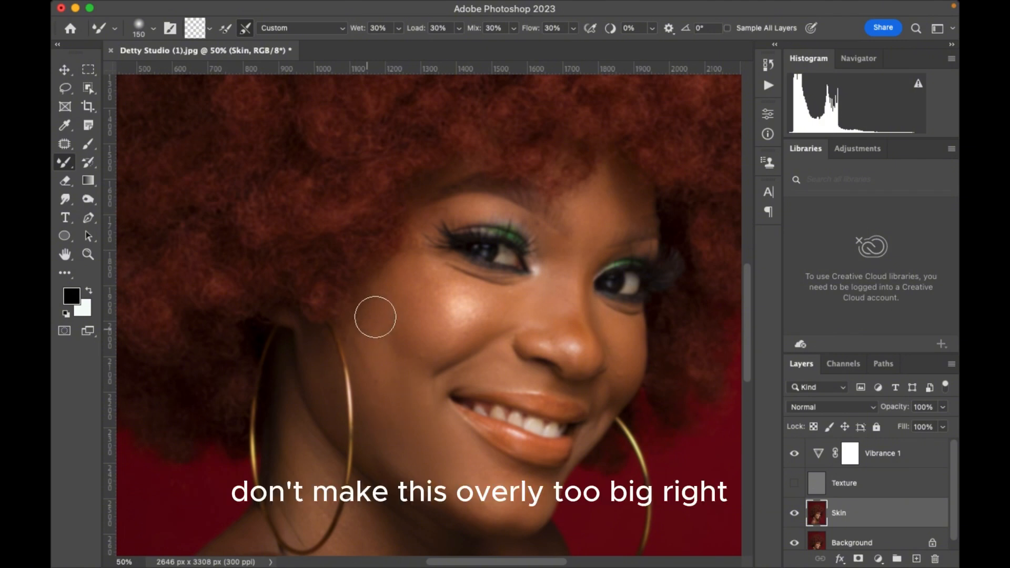
{"action": "key", "text": "bracketright"}
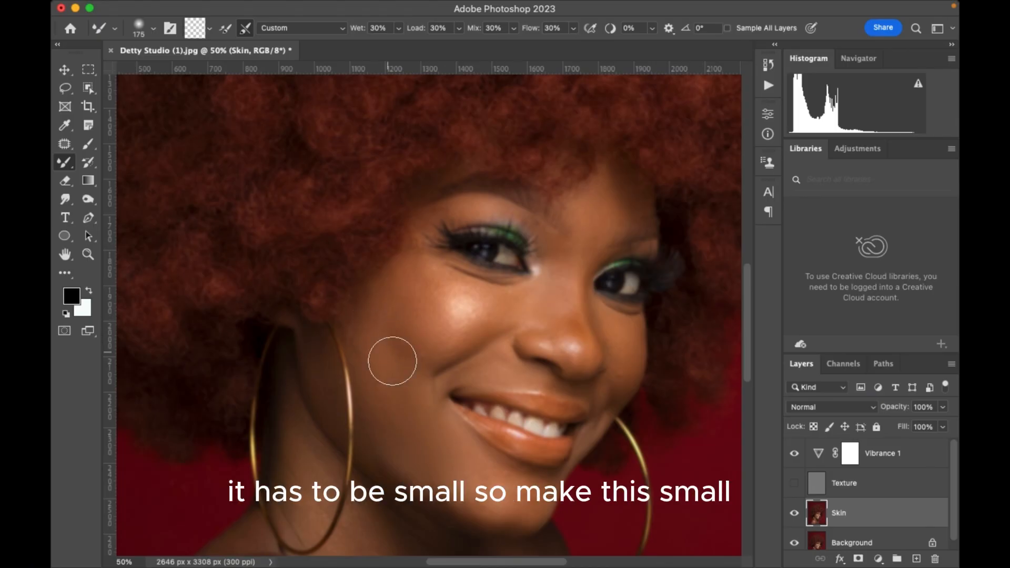
{"action": "key", "text": "bracketleft"}
{"action": "key", "text": "bracketleft"}
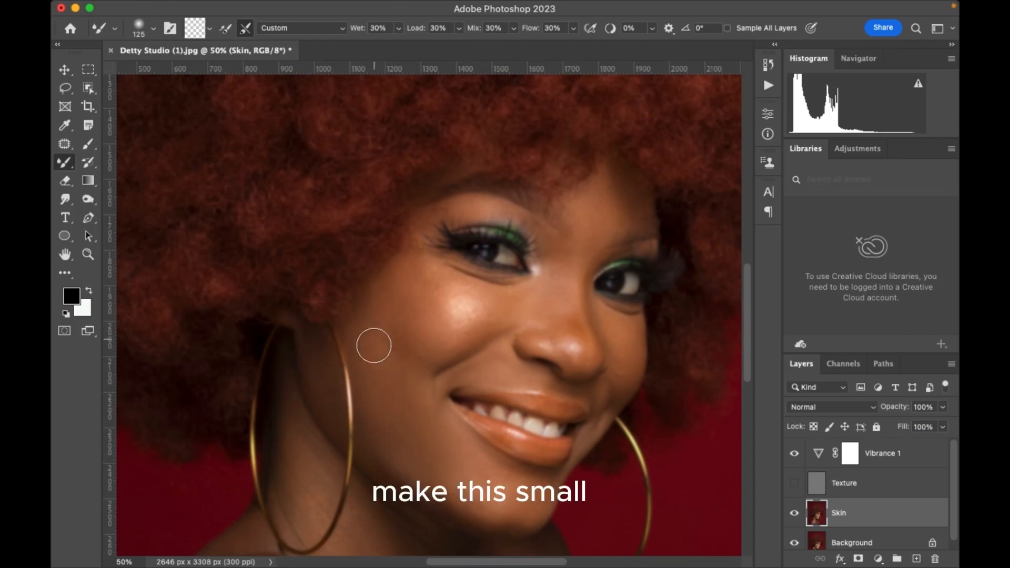
{"action": "key", "text": "bracketright"}
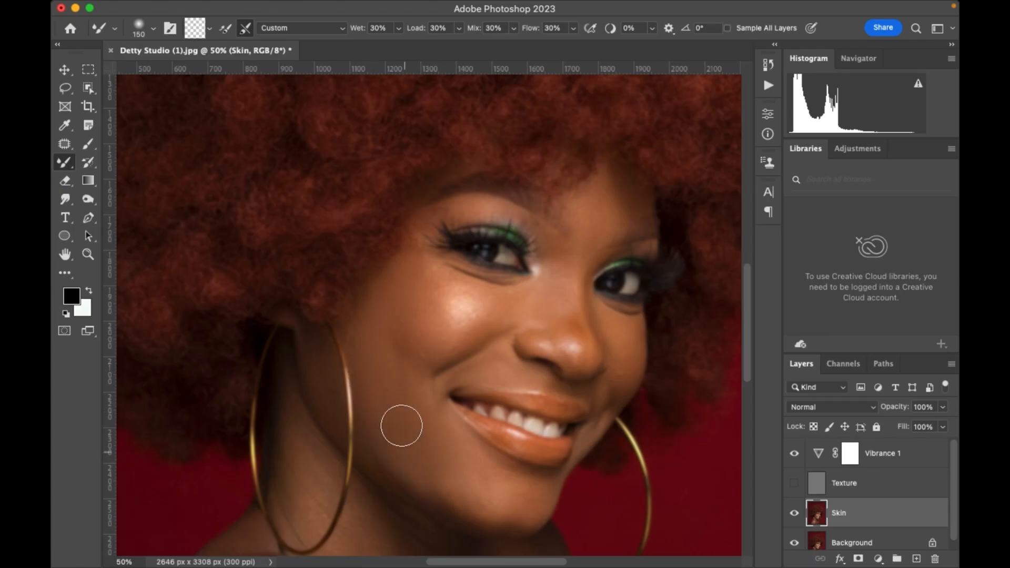
{"action": "key", "text": "bracketleft"}
{"action": "key", "text": "bracketleft"}
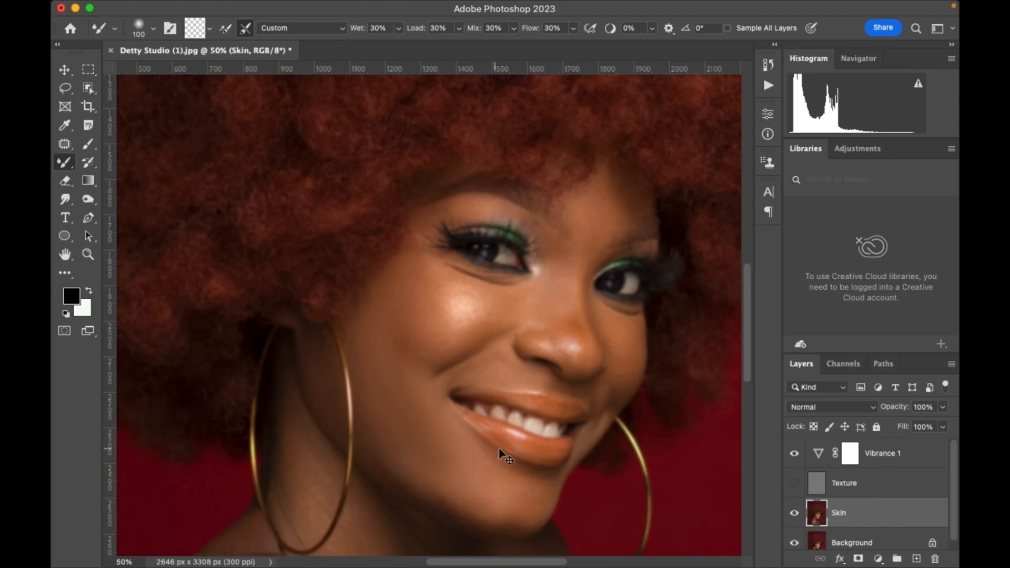
Smooth the smaller facial areas around the forehead, nose and mouth, adjusting the Mixer Brush between 70 and 90 px.
{"action": "key", "text": "super+minus"}
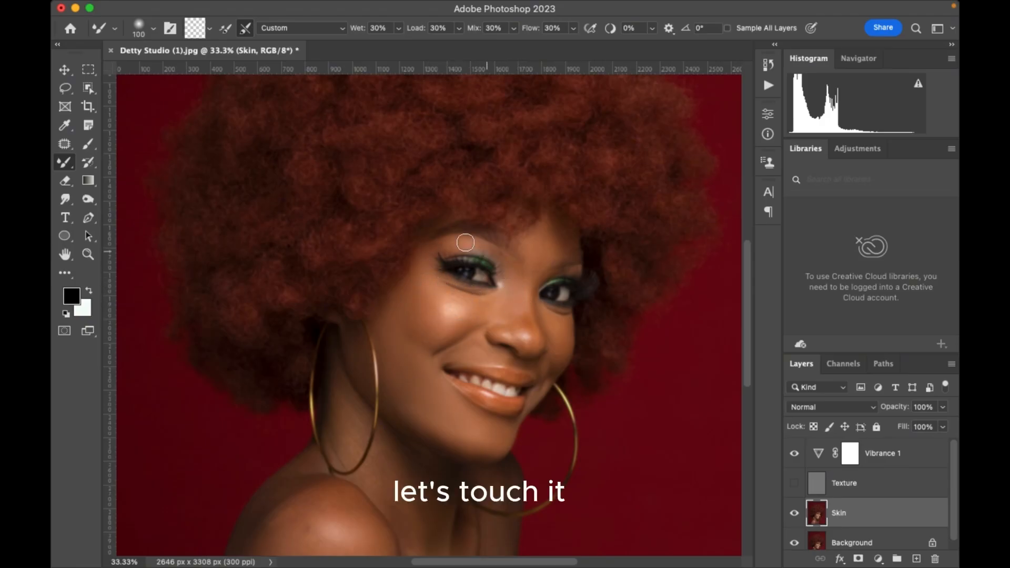
{"action": "key", "text": "bracketright"}
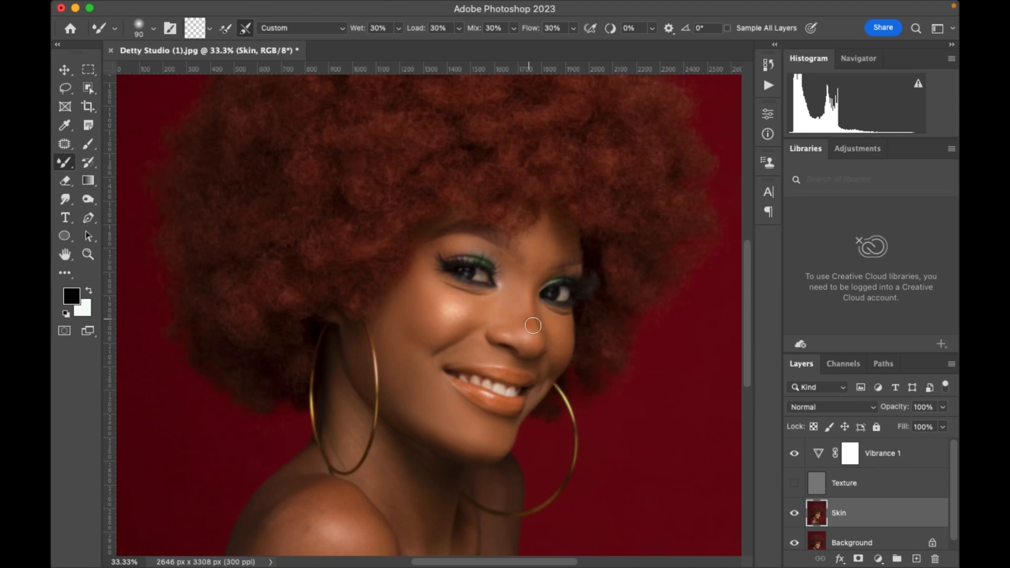
{"action": "key", "text": "bracketleft"}
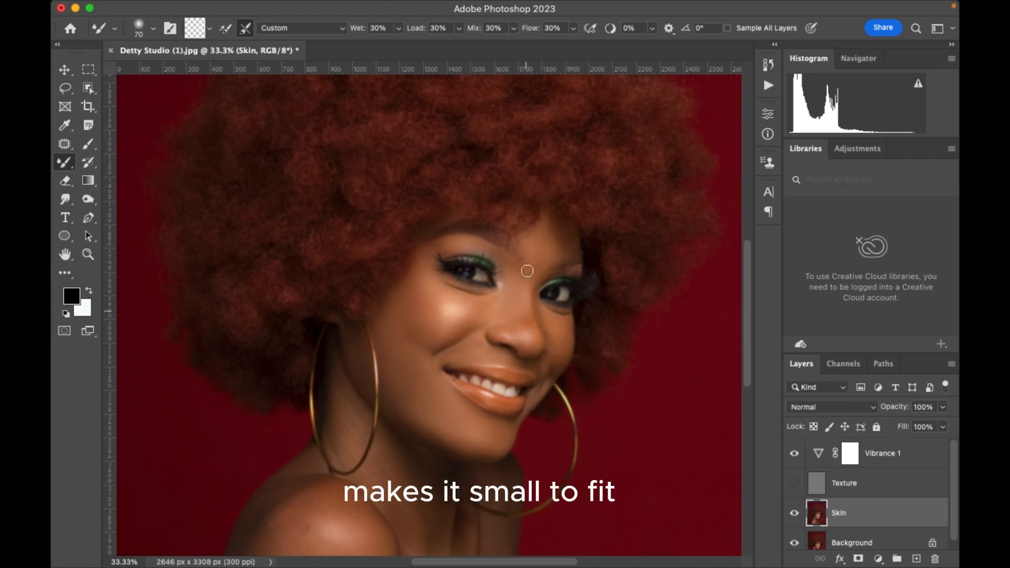
{"action": "key", "text": "bracketright"}
{"action": "key", "text": "bracketright"}
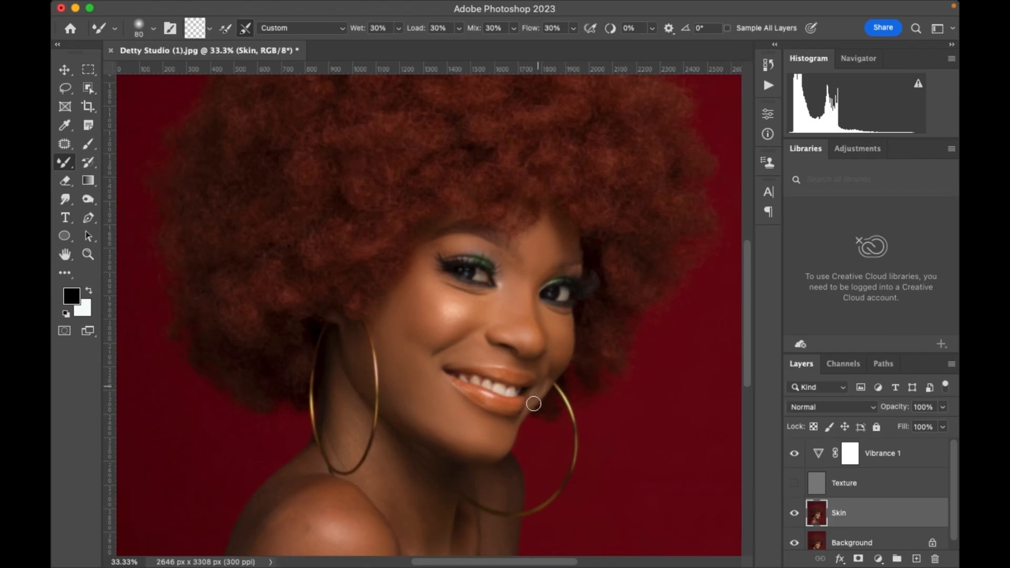
Enlarge the Mixer Brush to 250 px and show the Texture layer again to check the whole portrait.
{"action": "key", "text": "bracketright"}
{"action": "key", "text": "bracketright"}
{"action": "key", "text": "bracketright"}
{"action": "key", "text": "bracketright"}
{"action": "key", "text": "bracketright"}
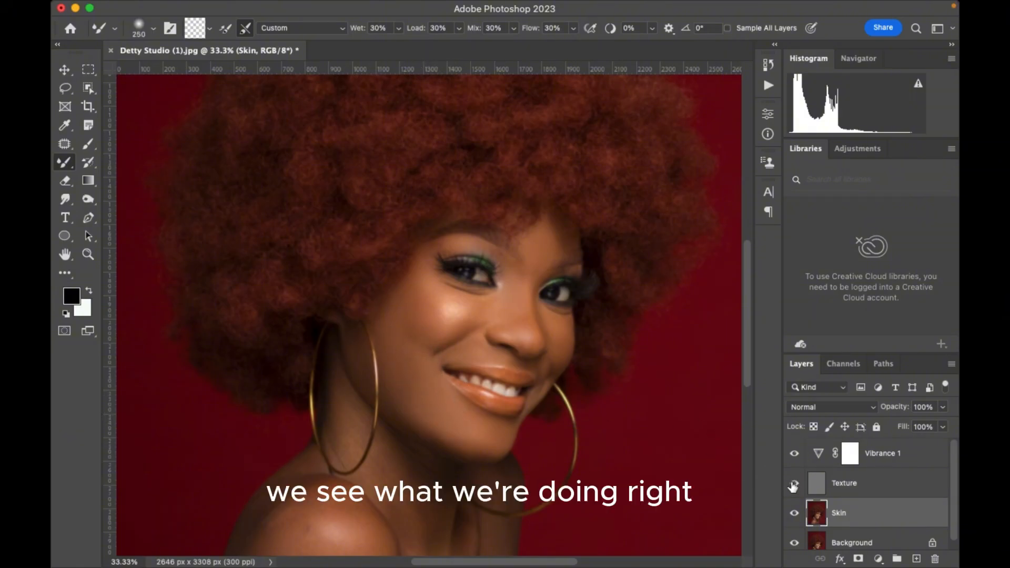
{"action": "key", "text": "super+minus"}
{"action": "key", "text": "super+minus"}
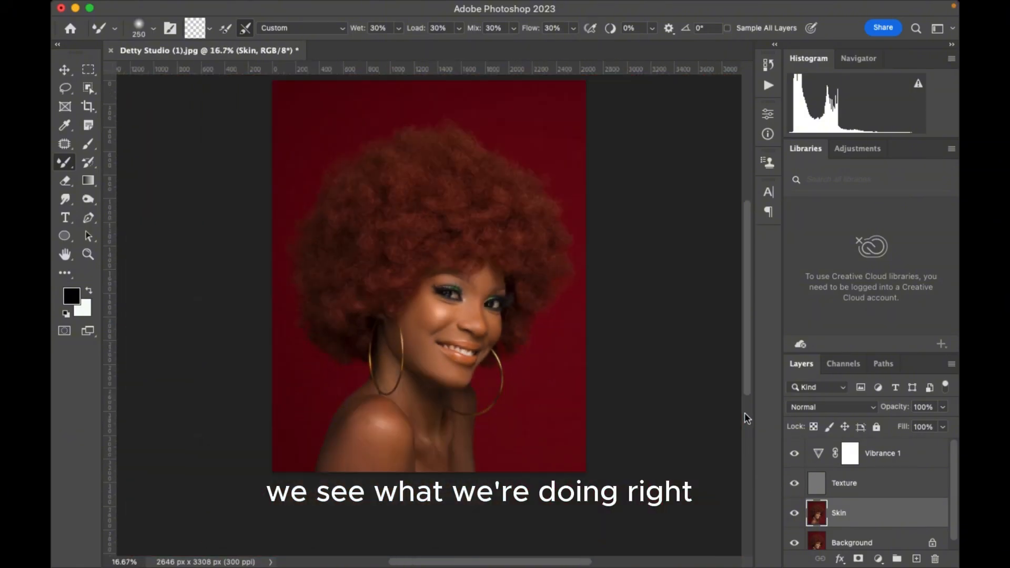
Group the Texture and Skin layers, hiding and showing the group to compare before and after.
{"action": "left_click", "coordinate": [864, 494], "text": "shift"}
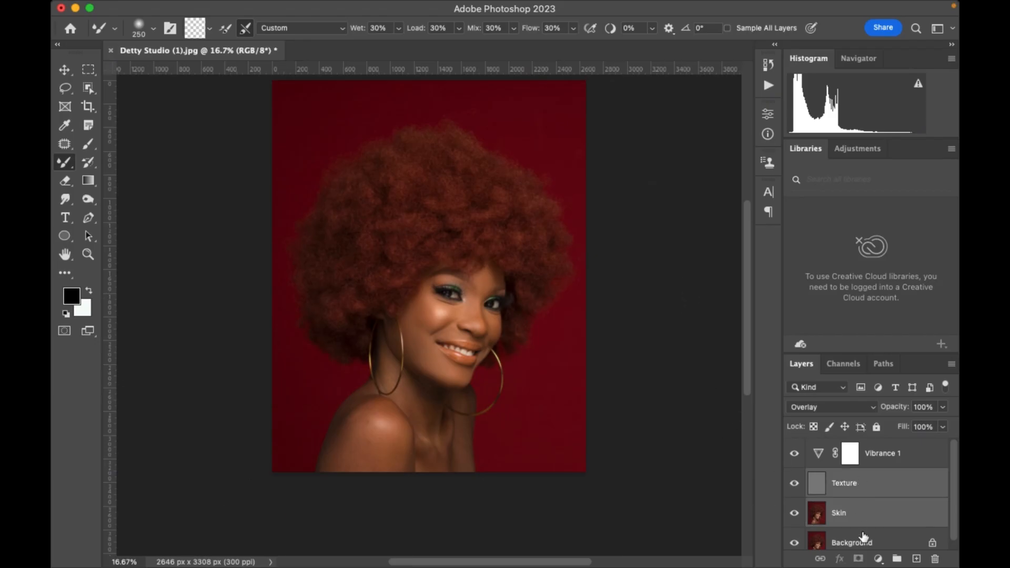
{"action": "key", "text": "super+g"}
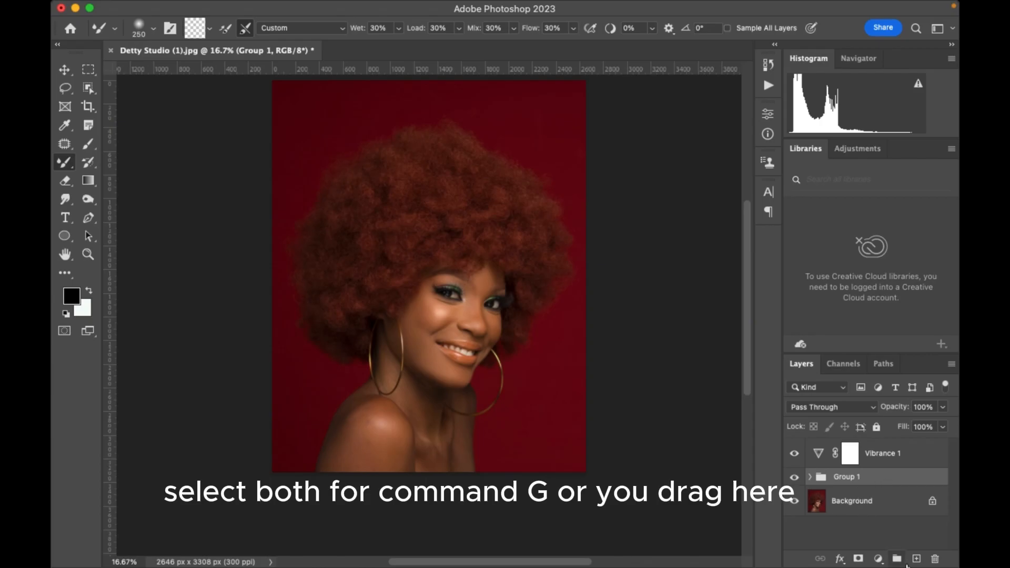
{"action": "left_click", "coordinate": [796, 478]}
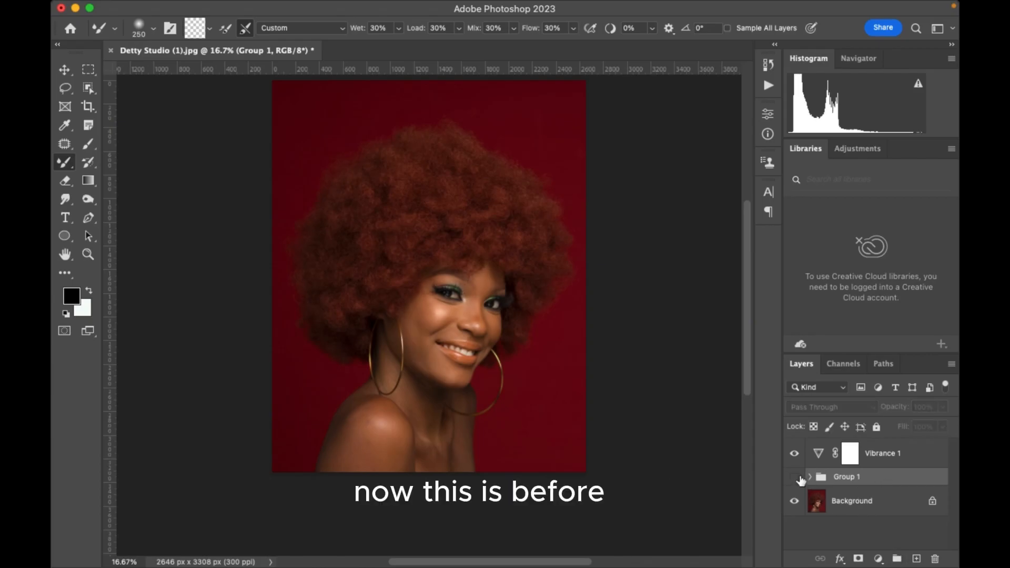
{"action": "left_click", "coordinate": [796, 478]}
Inside the expanded layer group, hide the Texture layer and select the Skin layer with the face in closer view.
{"action": "left_click", "coordinate": [810, 477]}
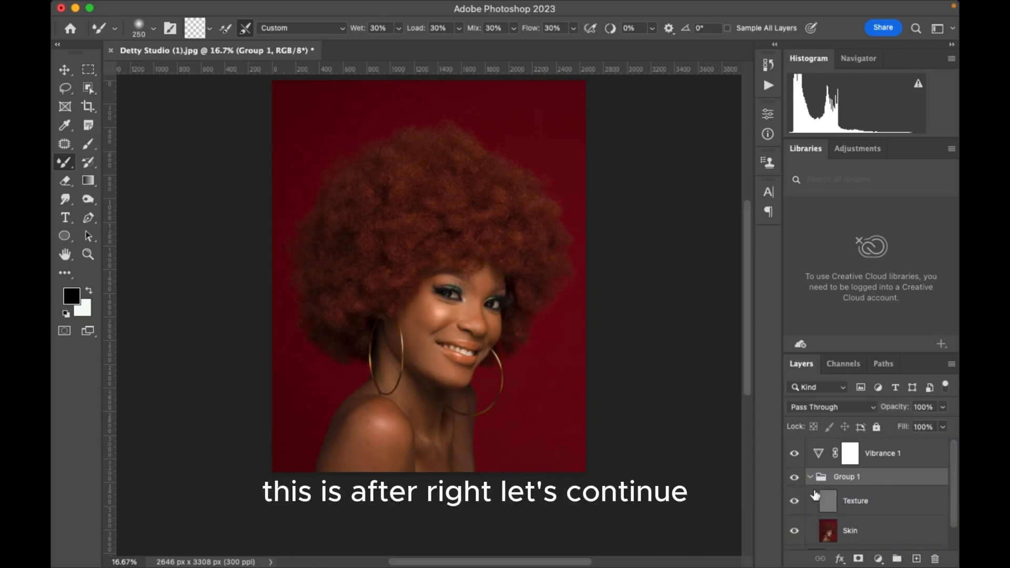
{"action": "left_click", "coordinate": [858, 536]}
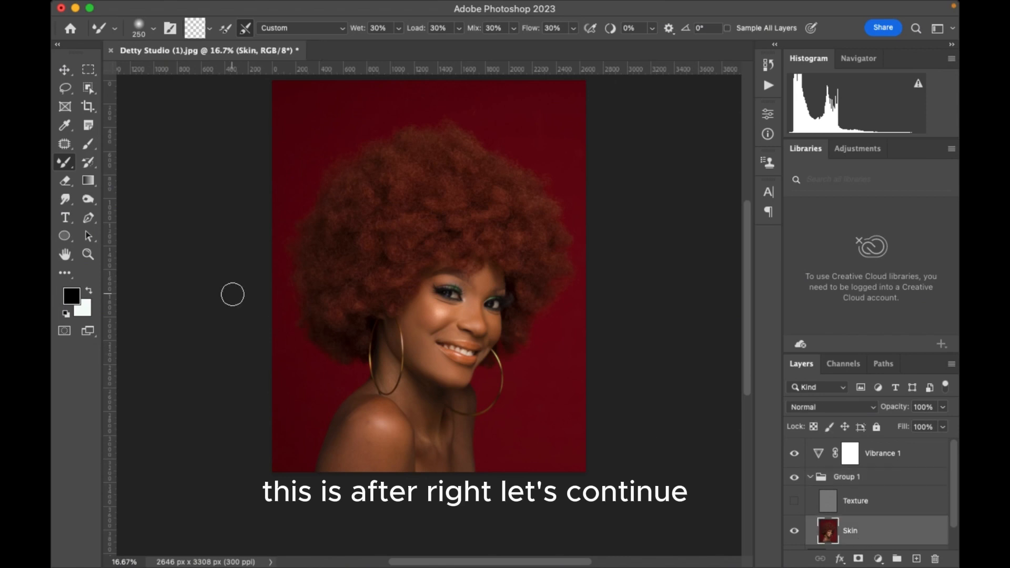
{"action": "key", "text": "super+plus"}
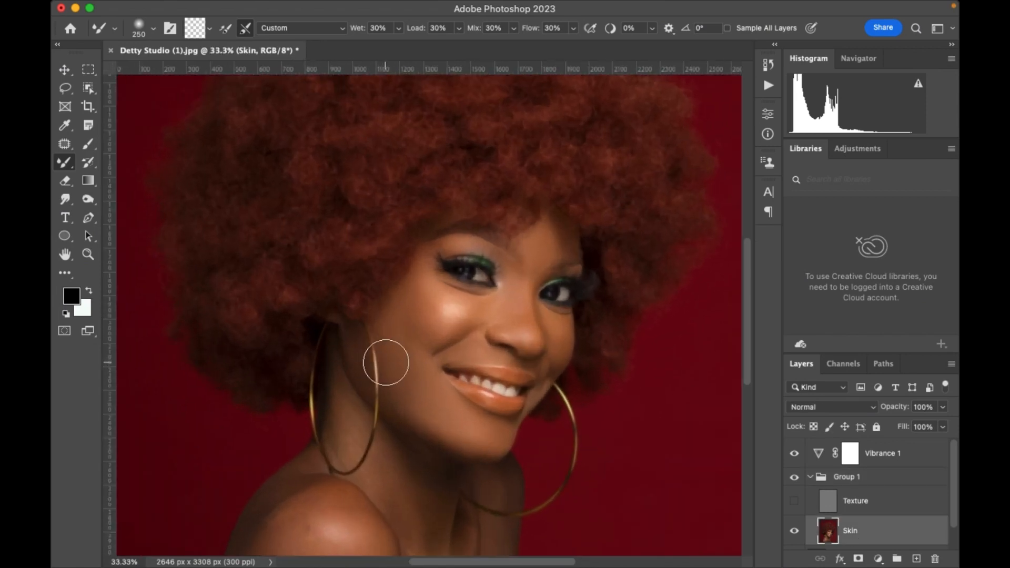
Smooth the neck skin inside the hoop earring on the Skin layer with the Mixer Brush reduced to 150 px.
{"action": "left_click_drag", "start_coordinate": [449, 360], "coordinate": [480, 233]}
{"action": "key", "text": "bracketleft"}
{"action": "key", "text": "bracketleft"}
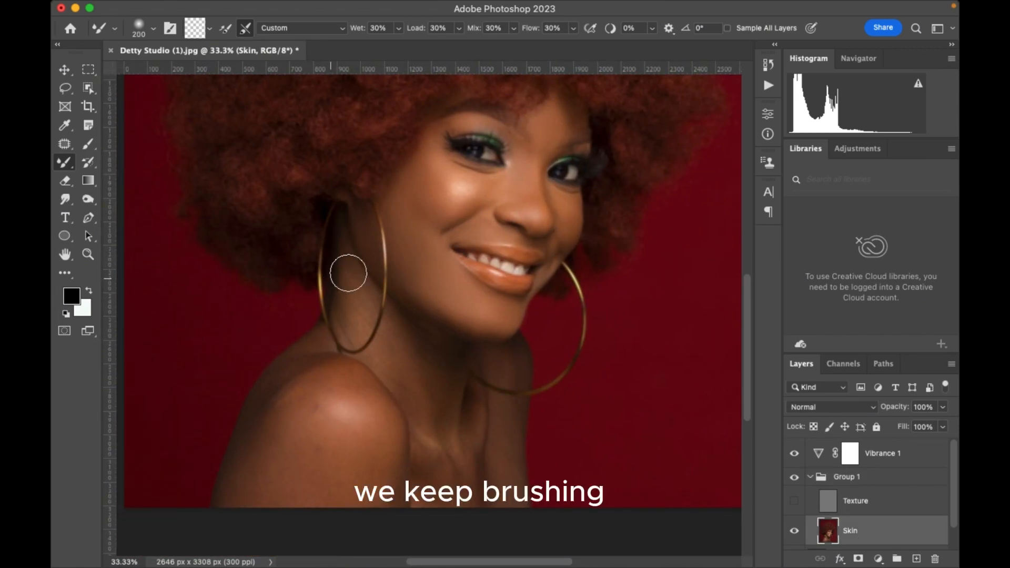
{"action": "key", "text": "bracketleft"}
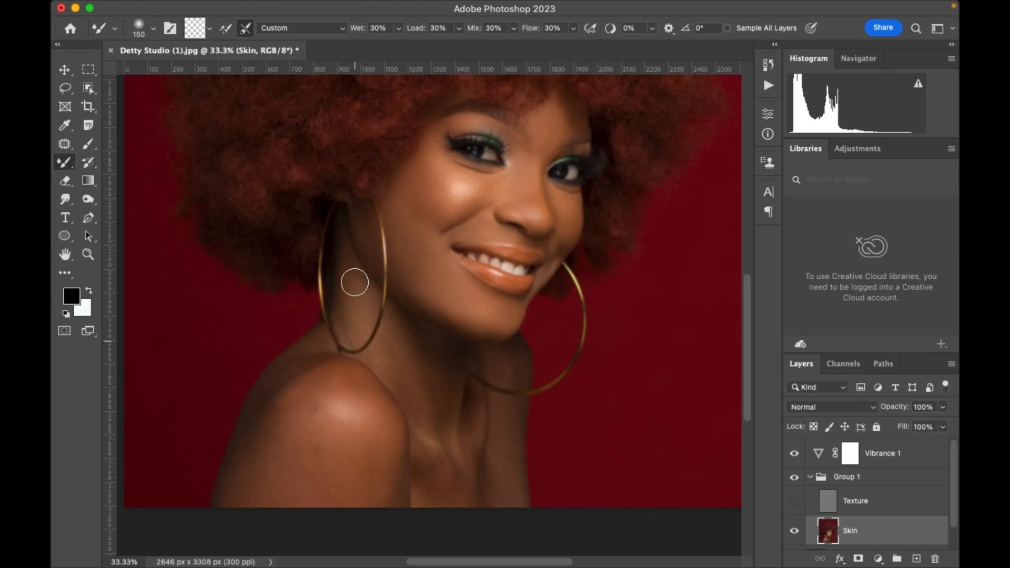
{"action": "mouse_move", "coordinate": [355, 279]}
{"action": "left_mouse_down"}
{"action": "mouse_move", "coordinate": [354, 251]}
{"action": "mouse_move", "coordinate": [356, 328]}
{"action": "mouse_move", "coordinate": [363, 302]}
{"action": "mouse_move", "coordinate": [354, 339]}
{"action": "mouse_move", "coordinate": [351, 238]}
{"action": "left_mouse_up"}
{"action": "mouse_move", "coordinate": [383, 360]}
{"action": "left_mouse_down"}
{"action": "mouse_move", "coordinate": [395, 339]}
{"action": "mouse_move", "coordinate": [393, 375]}
{"action": "mouse_move", "coordinate": [391, 339]}
{"action": "mouse_move", "coordinate": [387, 363]}
{"action": "mouse_move", "coordinate": [407, 367]}
{"action": "mouse_move", "coordinate": [421, 413]}
{"action": "mouse_move", "coordinate": [405, 328]}
{"action": "mouse_move", "coordinate": [436, 407]}
{"action": "mouse_move", "coordinate": [403, 333]}
{"action": "mouse_move", "coordinate": [433, 368]}
{"action": "mouse_move", "coordinate": [444, 423]}
{"action": "mouse_move", "coordinate": [448, 409]}
{"action": "mouse_move", "coordinate": [422, 394]}
{"action": "mouse_move", "coordinate": [354, 305]}
{"action": "left_mouse_up"}
Smooth the base of the neck, collarbone and upper chest with the Mixer Brush at 100 px, then 125 px.
{"action": "key", "text": "bracketright"}
{"action": "key", "text": "bracketright"}
{"action": "key", "text": "bracketleft"}
{"action": "key", "text": "bracketleft"}
{"action": "key", "text": "bracketleft"}
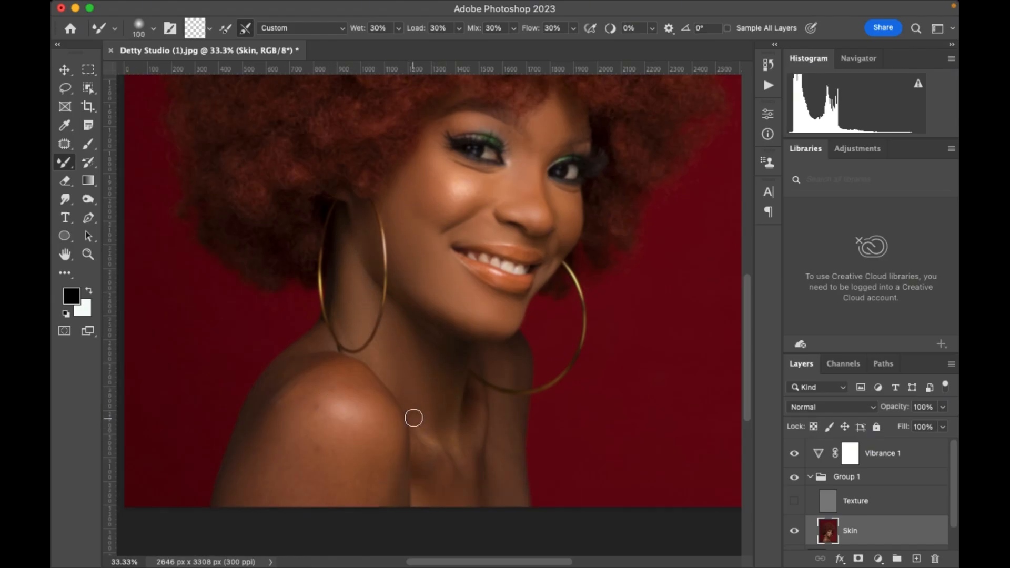
{"action": "scroll", "coordinate": [414, 414], "scroll_direction": "down", "scroll_amount": 3}
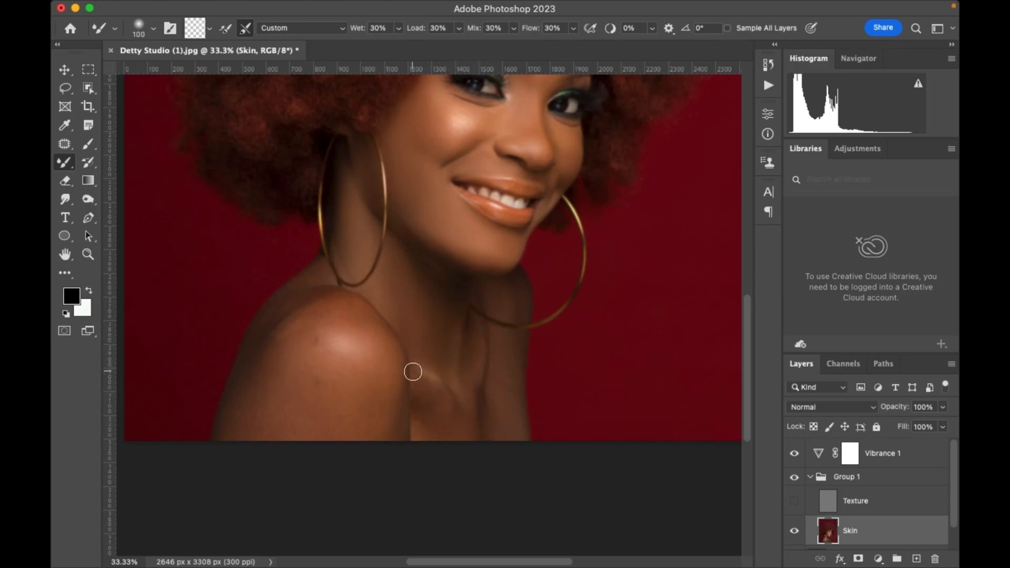
{"action": "scroll", "coordinate": [441, 396], "scroll_direction": "up", "scroll_amount": 3}
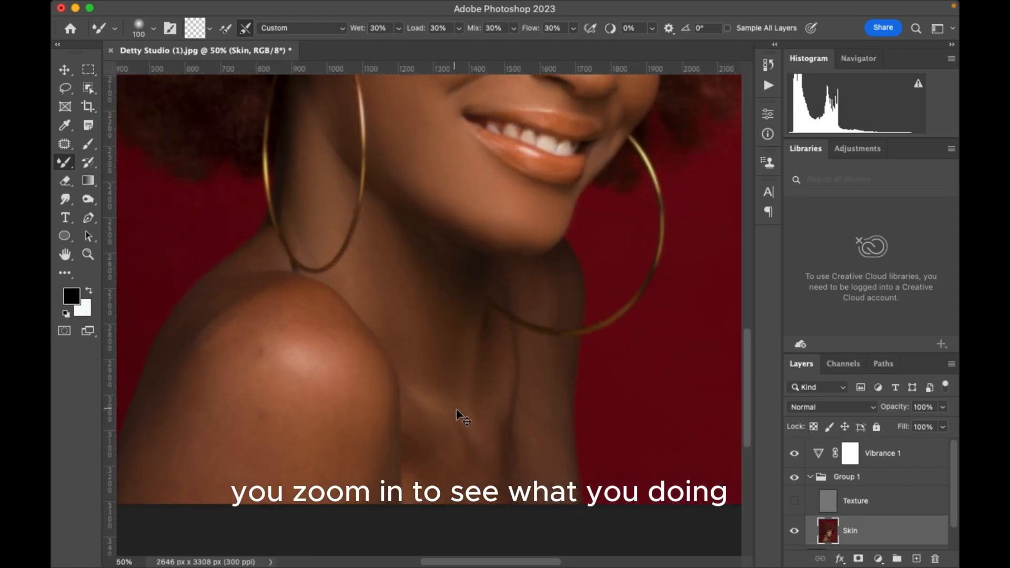
{"action": "scroll", "coordinate": [464, 457], "scroll_direction": "down", "scroll_amount": 4}
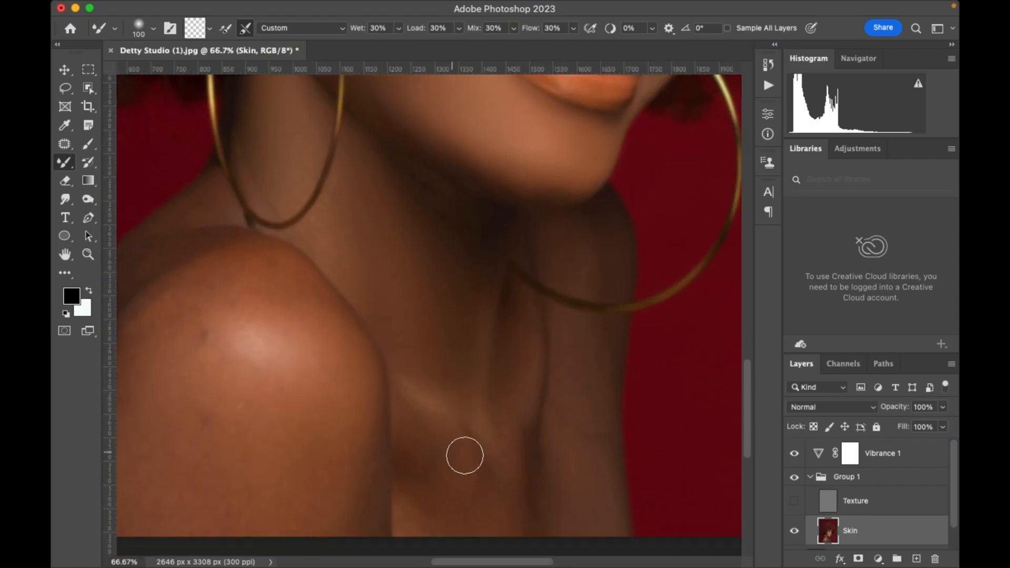
{"action": "scroll", "coordinate": [402, 309], "scroll_direction": "down", "scroll_amount": 1}
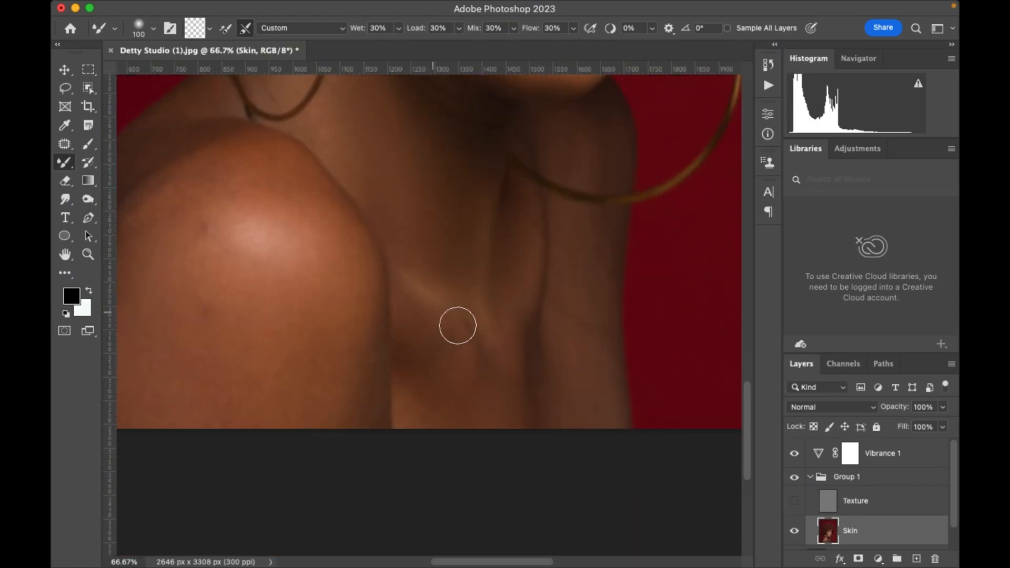
{"action": "scroll", "coordinate": [458, 325], "scroll_direction": "down", "scroll_amount": 5}
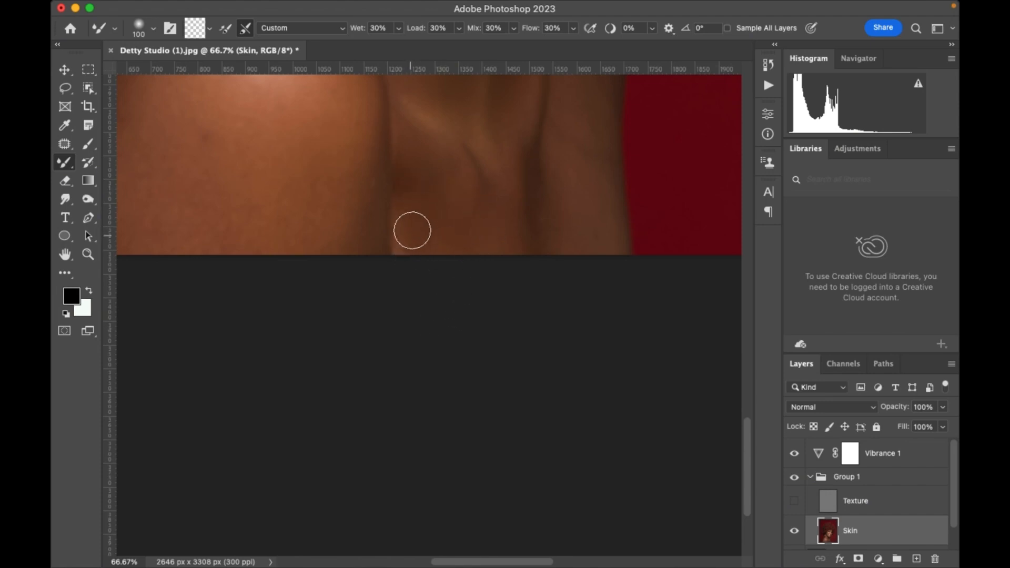
{"action": "key", "text": "super+minus"}
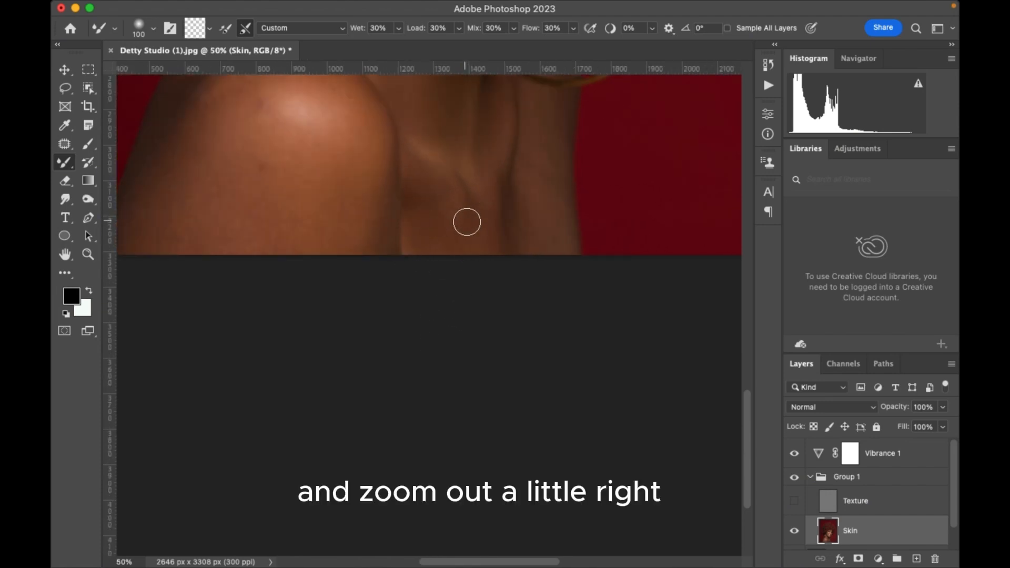
{"action": "left_click_drag", "start_coordinate": [473, 193], "coordinate": [477, 294]}
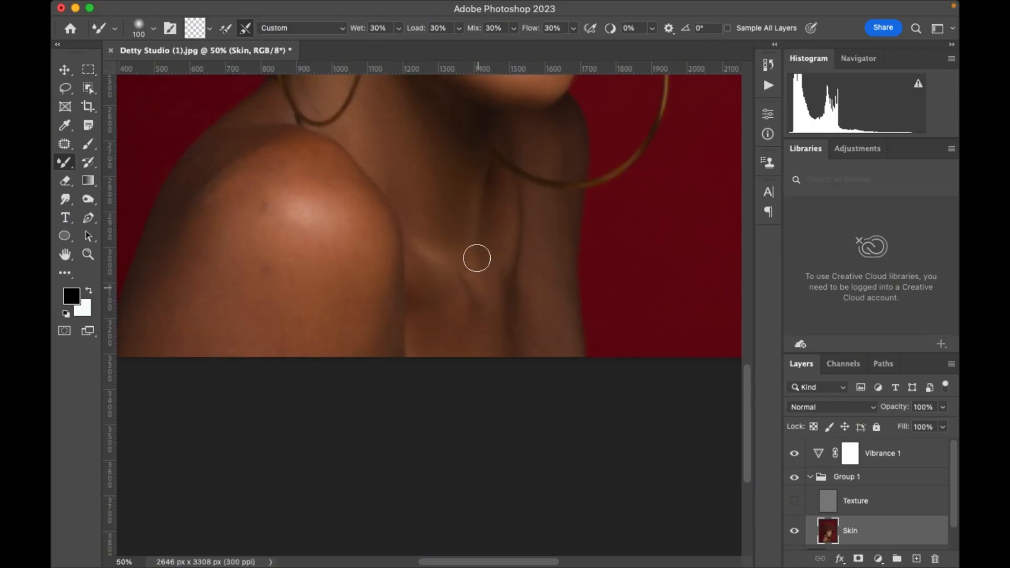
{"action": "key", "text": "bracketright"}
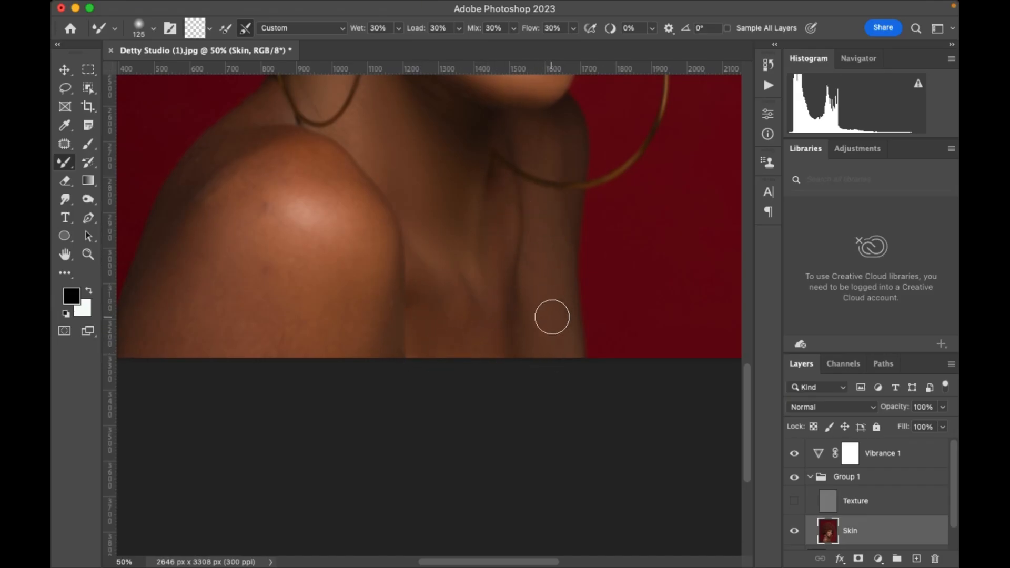
Start smoothing the bare shoulder with the Mixer Brush at 200 px, enlarging it up to 400 px.
{"action": "scroll", "coordinate": [553, 321], "scroll_direction": "up", "scroll_amount": 5}
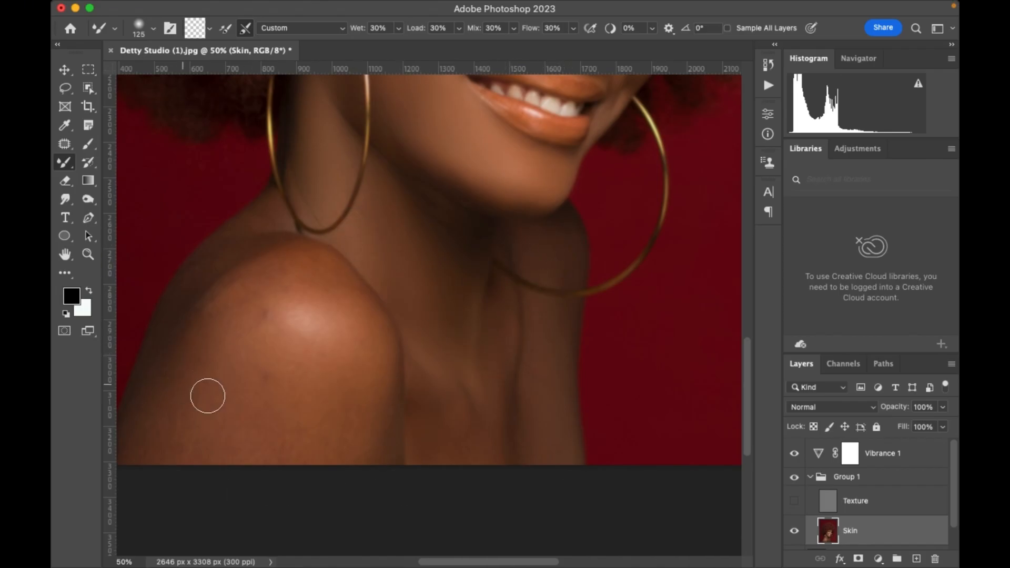
{"action": "key", "text": "super+plus"}
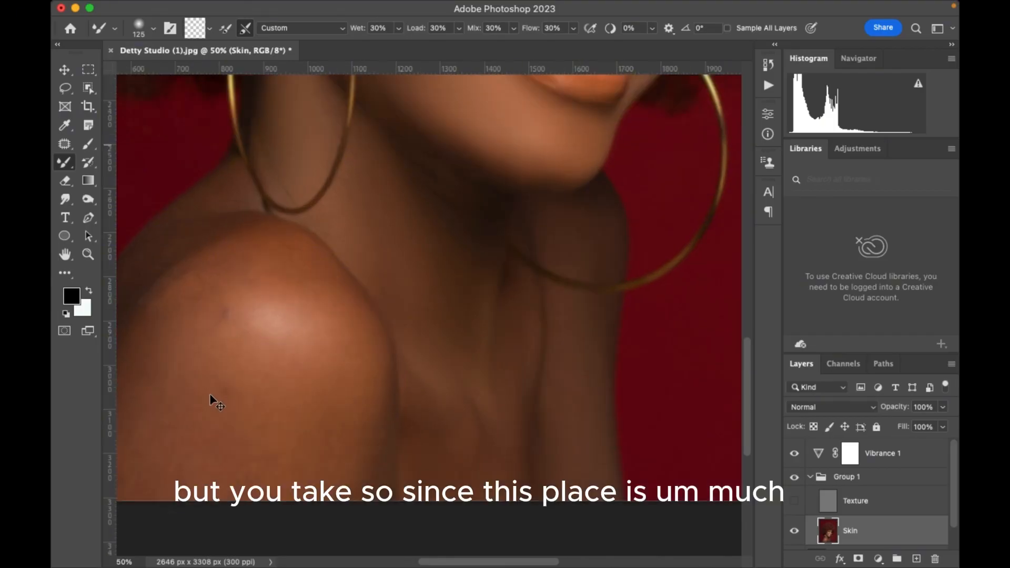
{"action": "left_click_drag", "start_coordinate": [286, 348], "coordinate": [402, 237]}
{"action": "key", "text": "super+minus"}
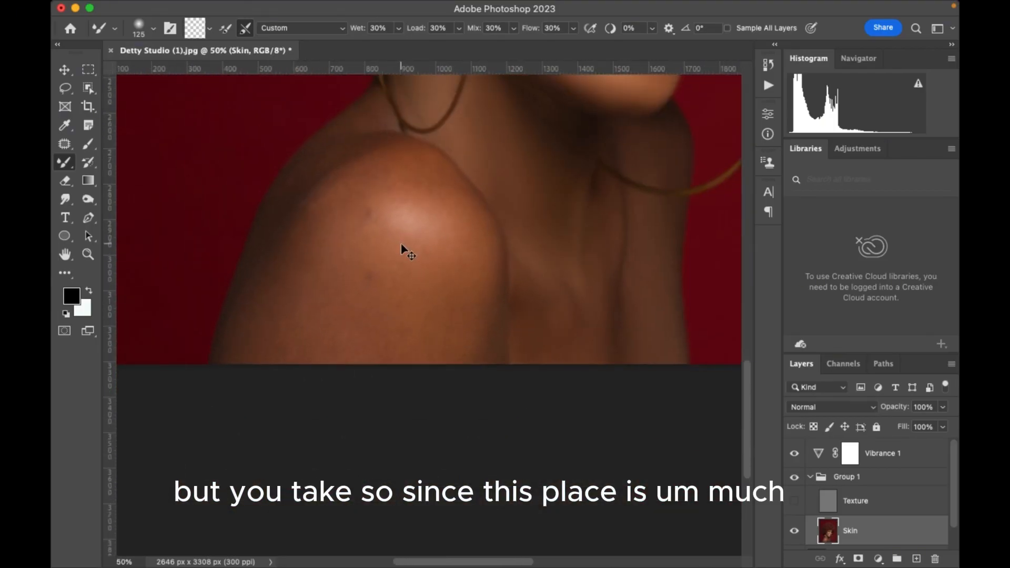
{"action": "key", "text": "super+minus"}
{"action": "key", "text": "bracketright"}
{"action": "key", "text": "bracketright"}
{"action": "key", "text": "bracketright"}
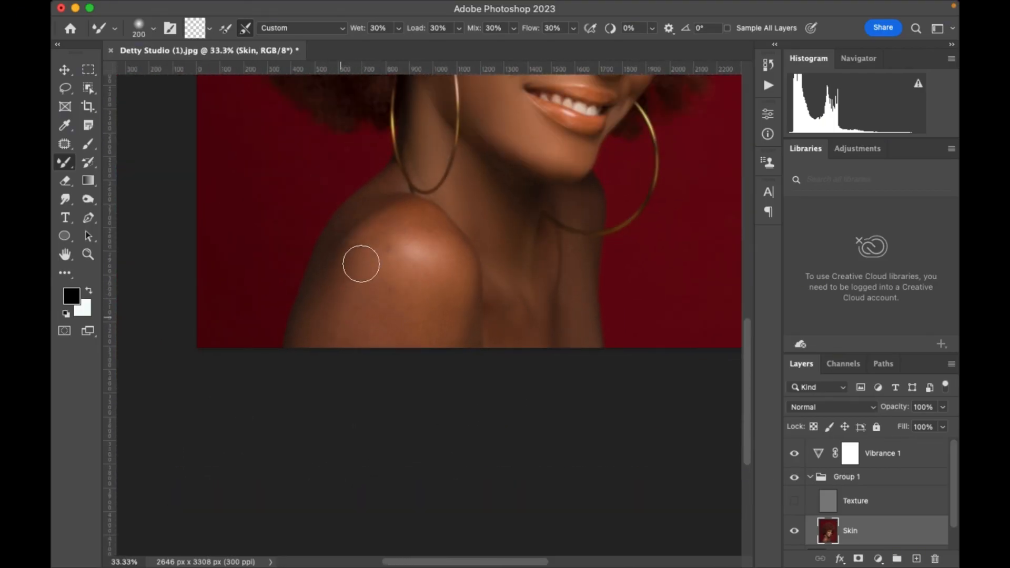
{"action": "key", "text": "bracketright"}
{"action": "key", "text": "bracketright"}
{"action": "key", "text": "bracketright"}
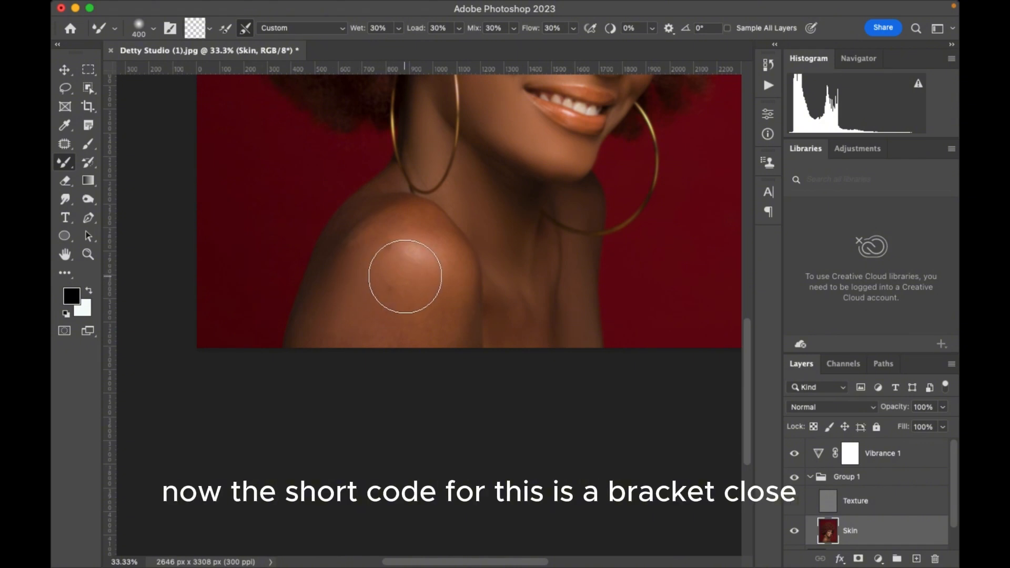
Reduce the Mixer Brush and even out the shoulder's blotches, working from 175 px up to 250 px.
{"action": "right_click", "coordinate": [405, 276]}
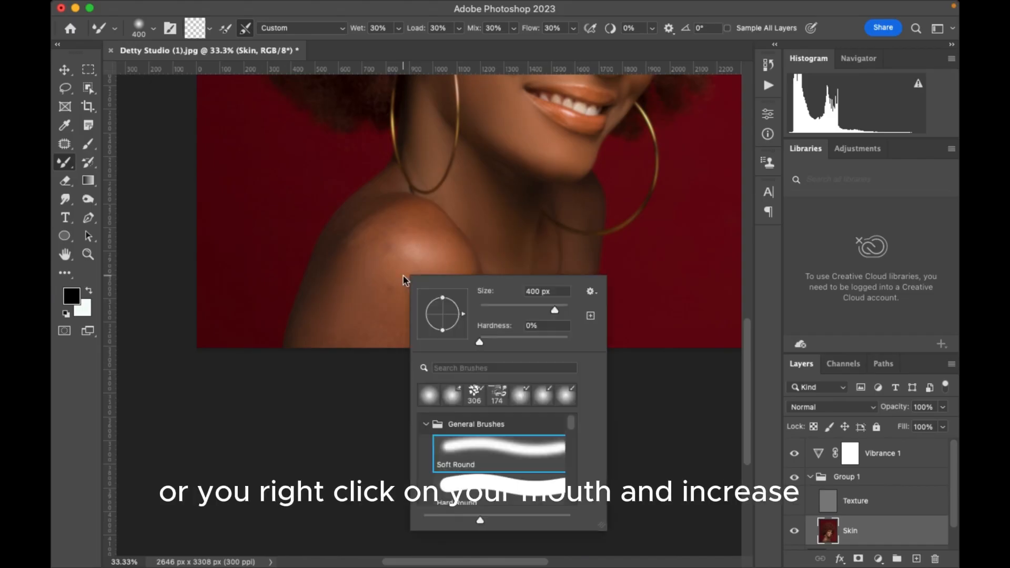
{"action": "left_click", "coordinate": [519, 308]}
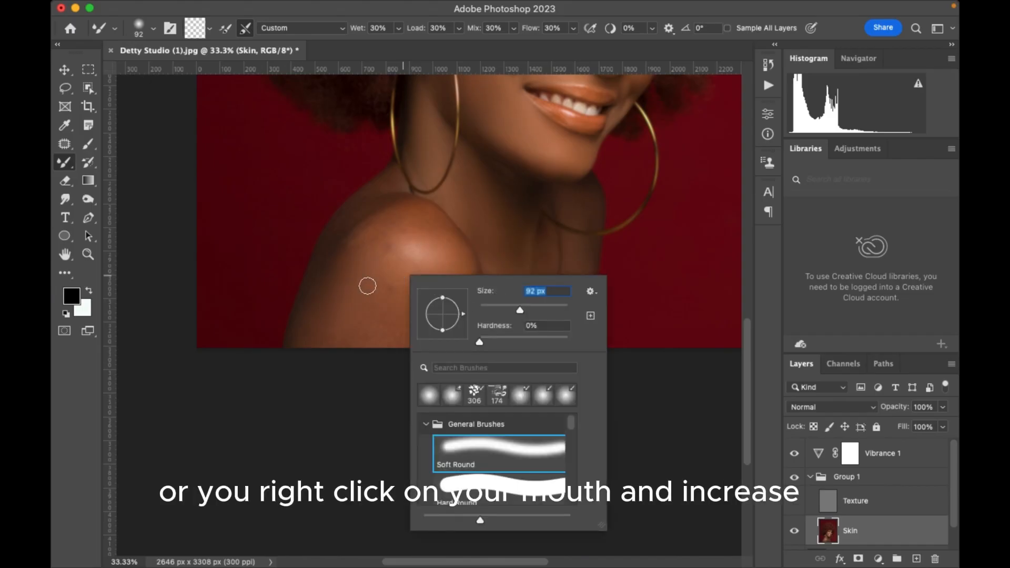
{"action": "left_click", "coordinate": [370, 264]}
{"action": "key", "text": "bracketright"}
{"action": "key", "text": "bracketright"}
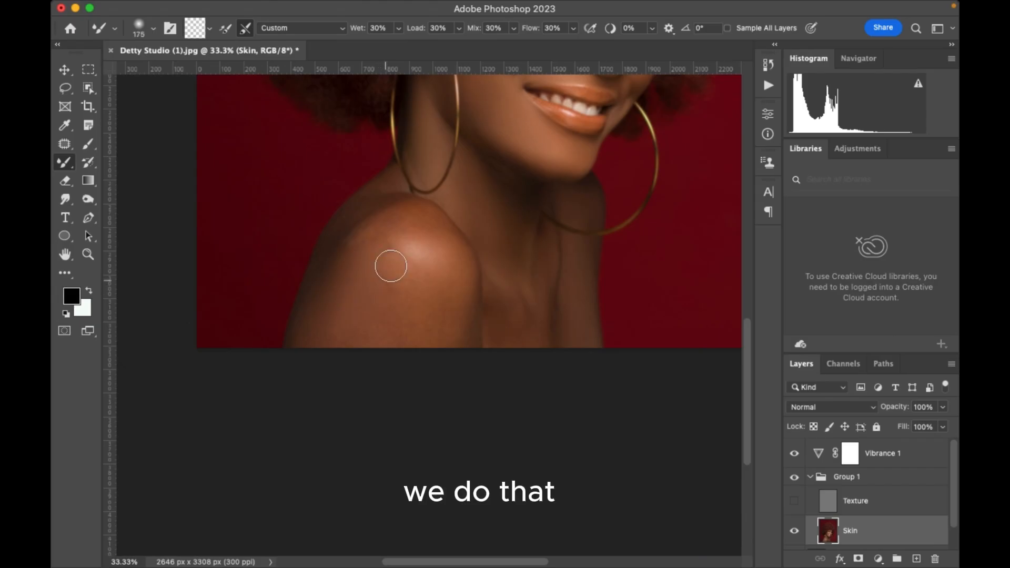
{"action": "key", "text": "bracketright"}
{"action": "key", "text": "bracketright"}
{"action": "key", "text": "bracketright"}
{"action": "key", "text": "bracketright"}
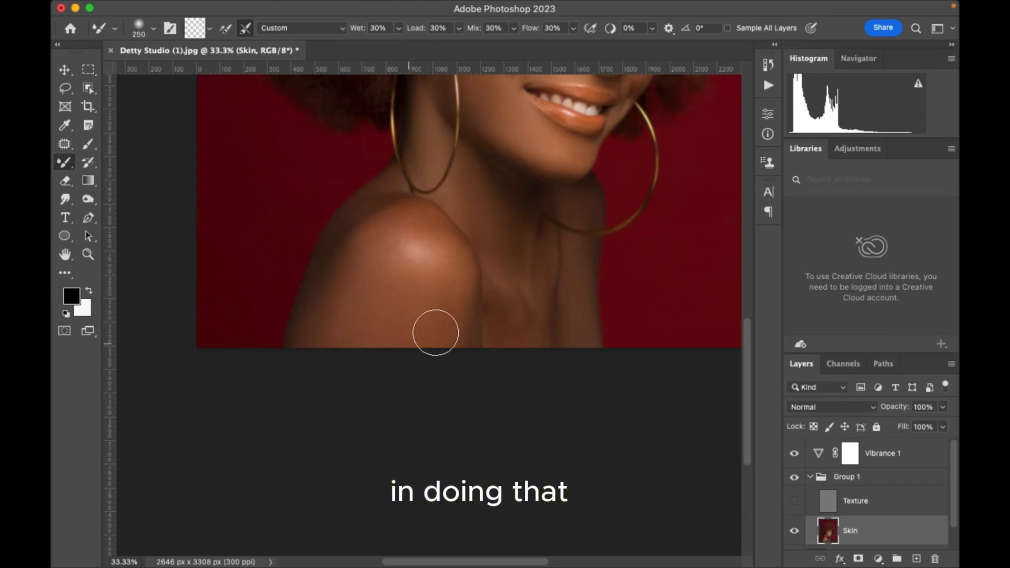
Blend the shoulder's highlight and the shadows along its outer edge with the Mixer Brush between 150 and 200 px.
{"action": "key", "text": "bracketleft"}
{"action": "key", "text": "bracketleft"}
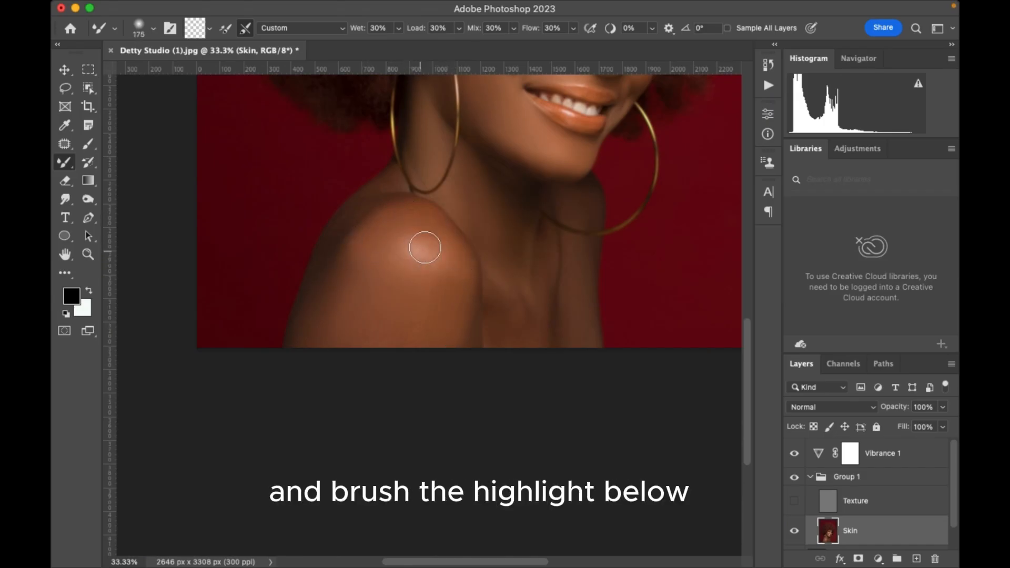
{"action": "key", "text": "bracketleft"}
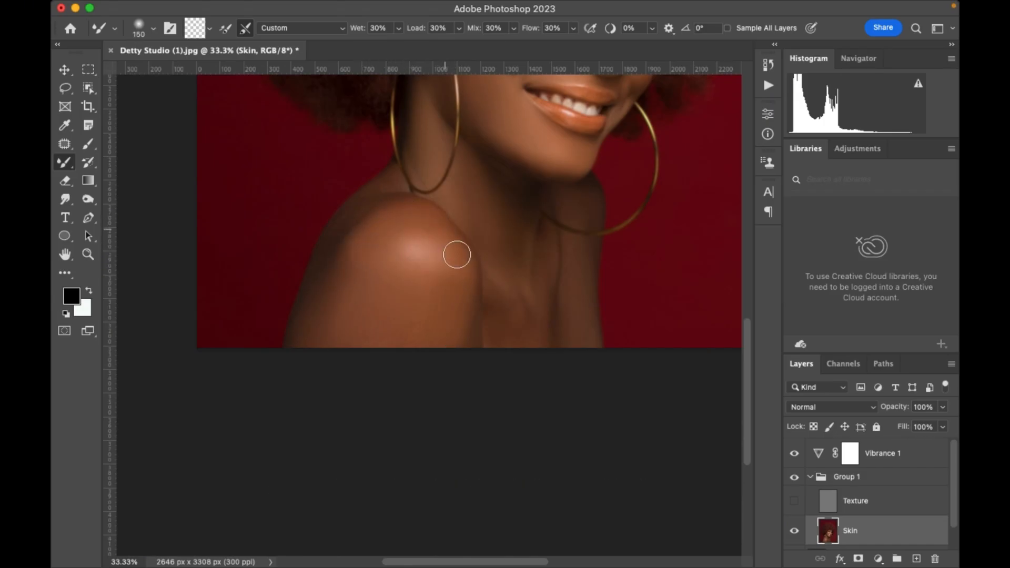
{"action": "key", "text": "bracketright"}
{"action": "key", "text": "bracketright"}
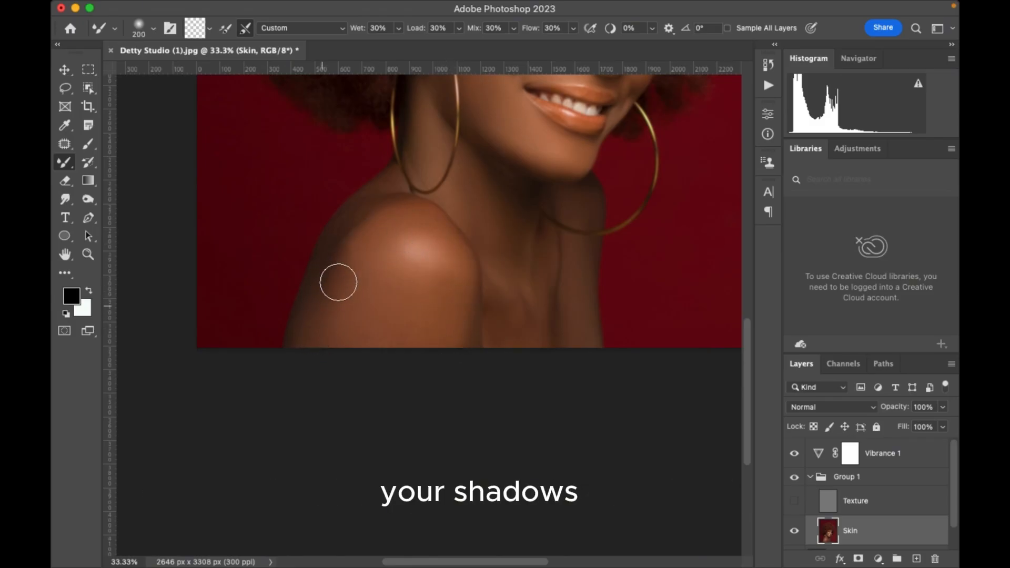
{"action": "key", "text": "bracketleft"}
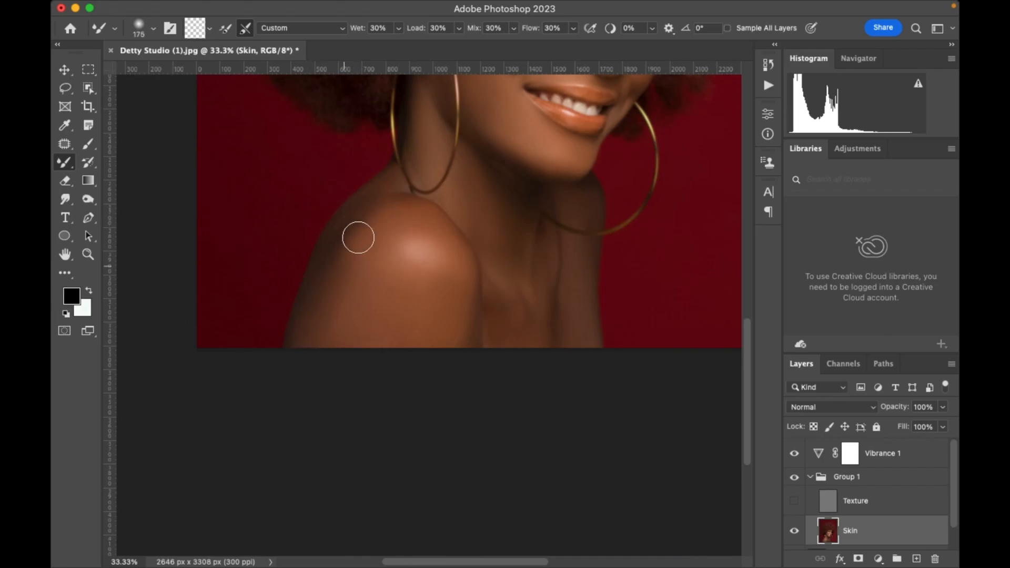
Show the Texture layer again and toggle Group 1's visibility to compare the whole portrait before and after.
{"action": "key", "text": "super+minus"}
{"action": "key", "text": "super+minus"}
{"action": "key", "text": "super+minus"}
{"action": "key", "text": "super+minus"}
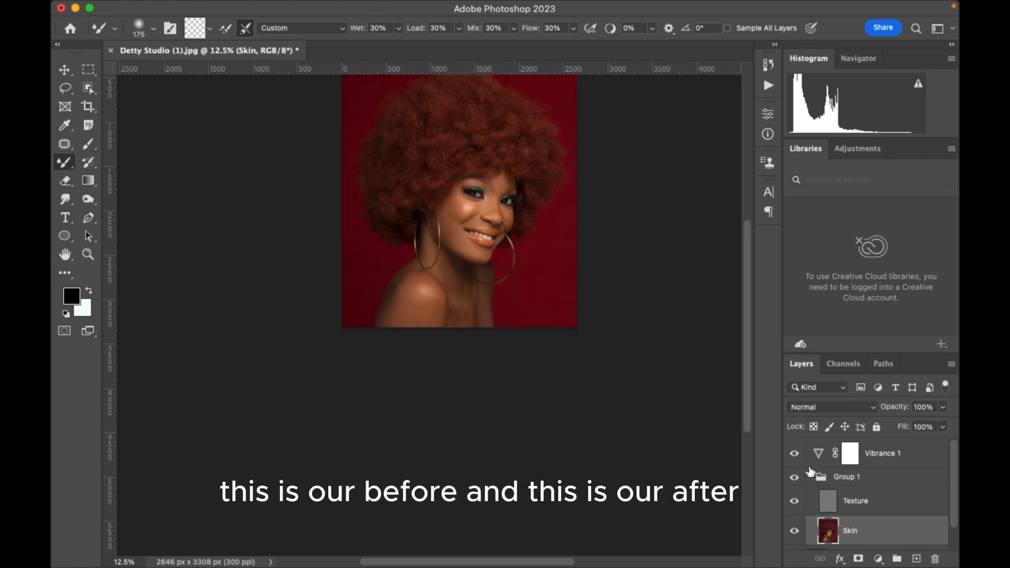
{"action": "left_click", "coordinate": [794, 478]}
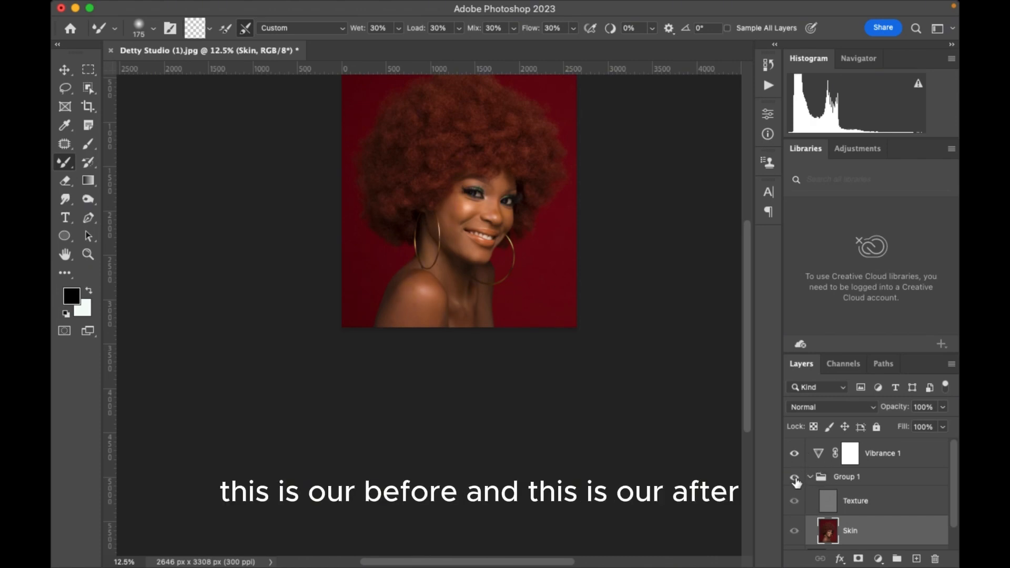
{"action": "left_click", "coordinate": [794, 477]}
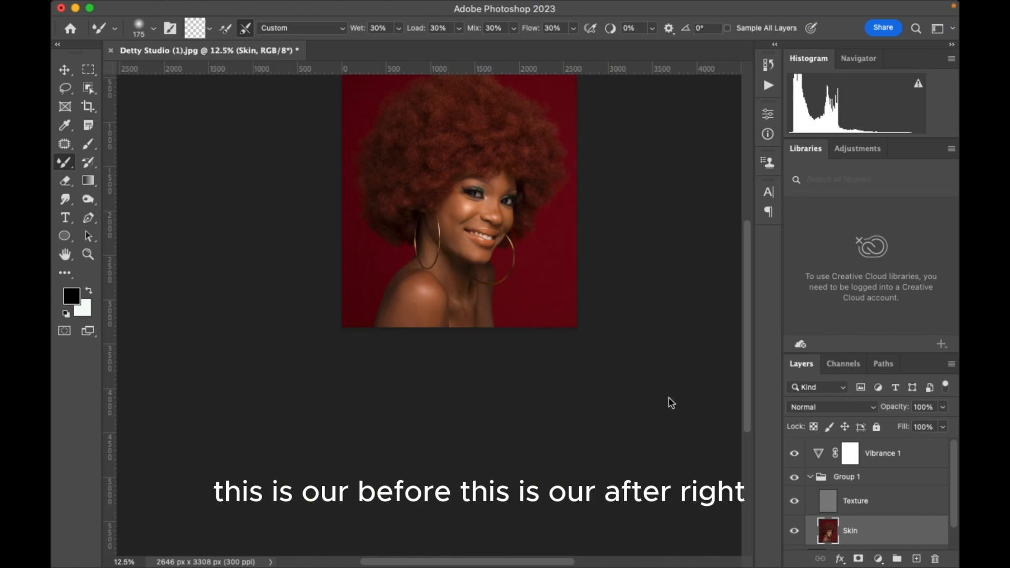
Hide the Texture layer, balance the lower neck tones with the Mixer Brush at 175 to 200 px, and show Texture again.
{"action": "key", "text": "super+plus"}
{"action": "key", "text": "super+plus"}
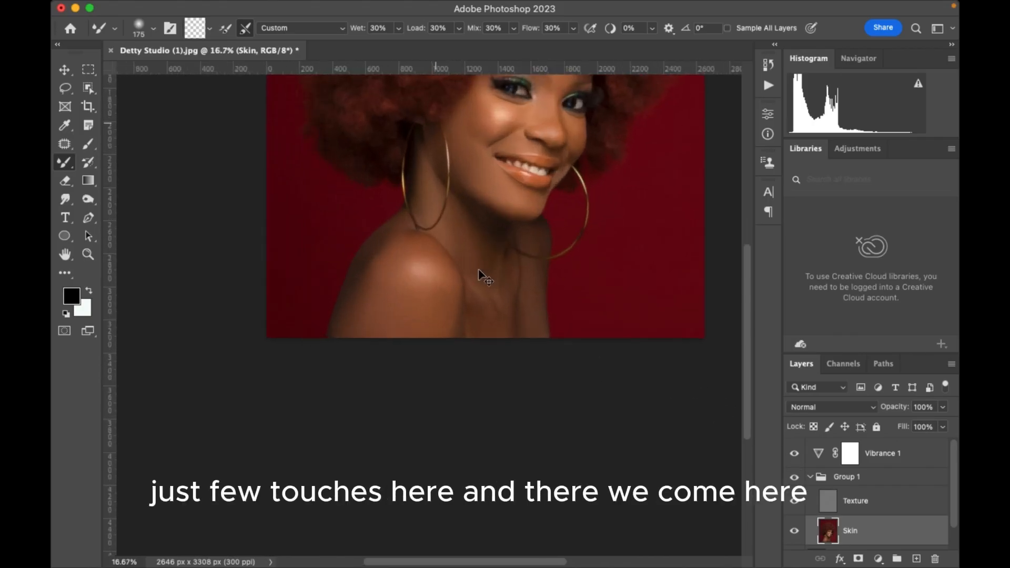
{"action": "left_click", "coordinate": [794, 500]}
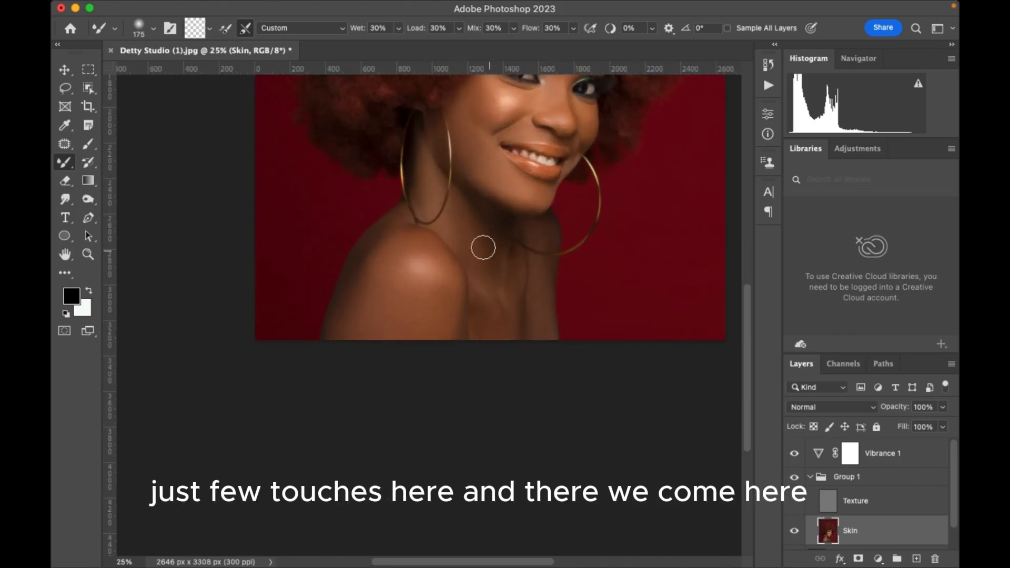
{"action": "key", "text": "bracketright"}
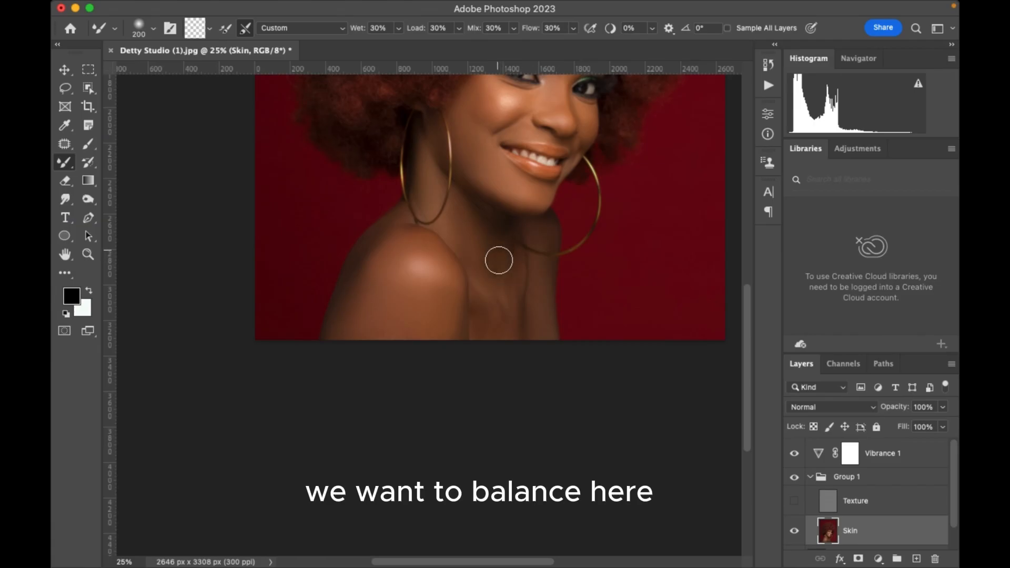
{"action": "key", "text": "bracketleft"}
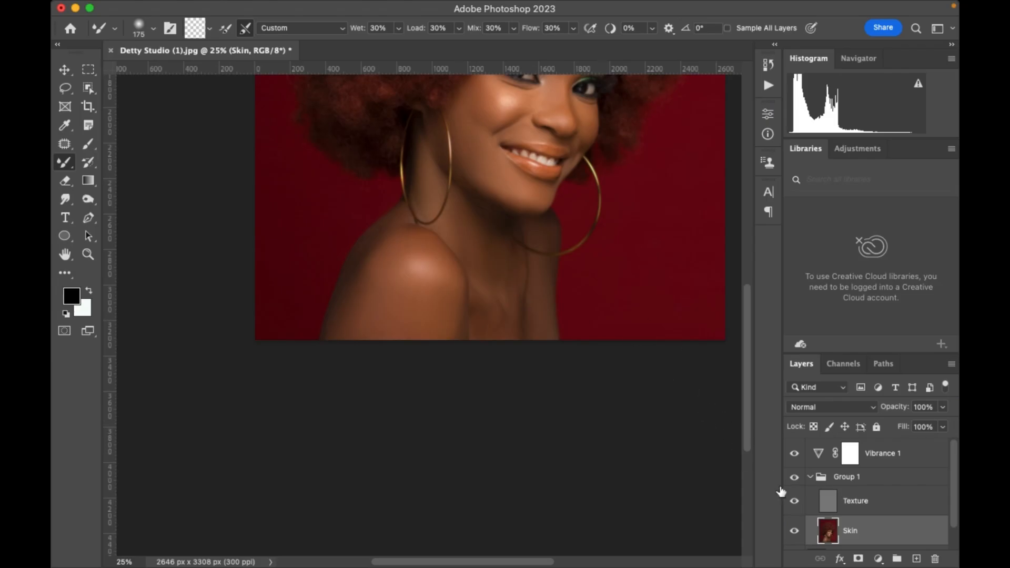
Examine the retouched portrait as a whole and up close, checking the highlights and shadows on the face.
{"action": "key", "text": "super+minus"}
{"action": "key", "text": "super+minus"}
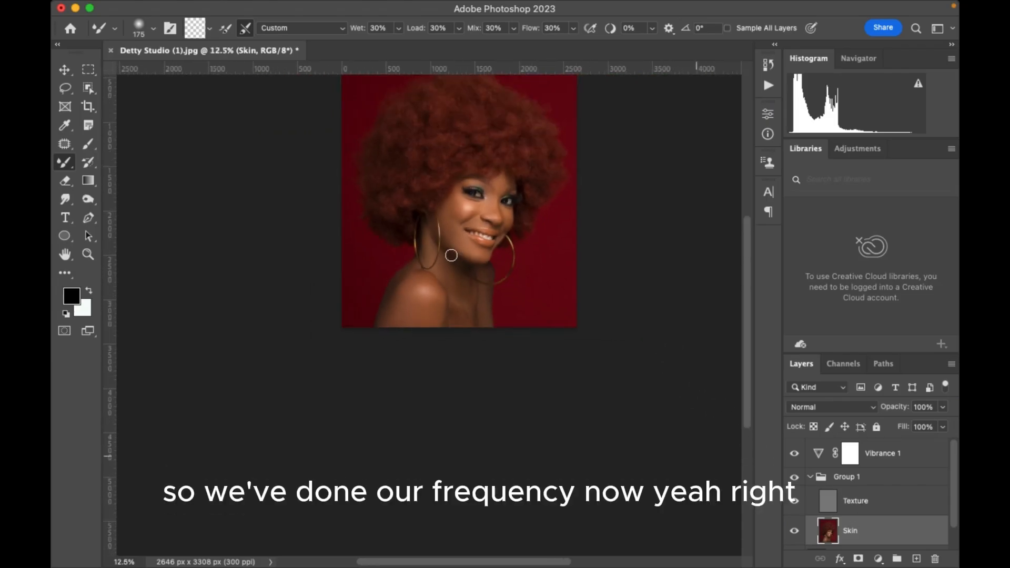
{"action": "scroll", "coordinate": [489, 221], "scroll_direction": "up", "scroll_amount": 4}
{"action": "key", "text": "super+plus"}
{"action": "key", "text": "super+plus"}
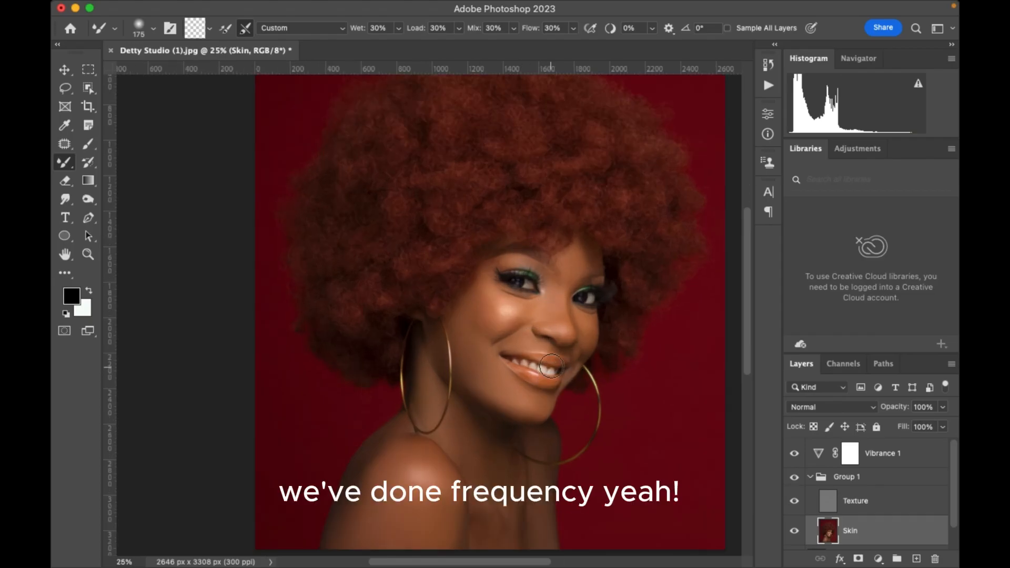
{"action": "key", "text": "super+minus"}
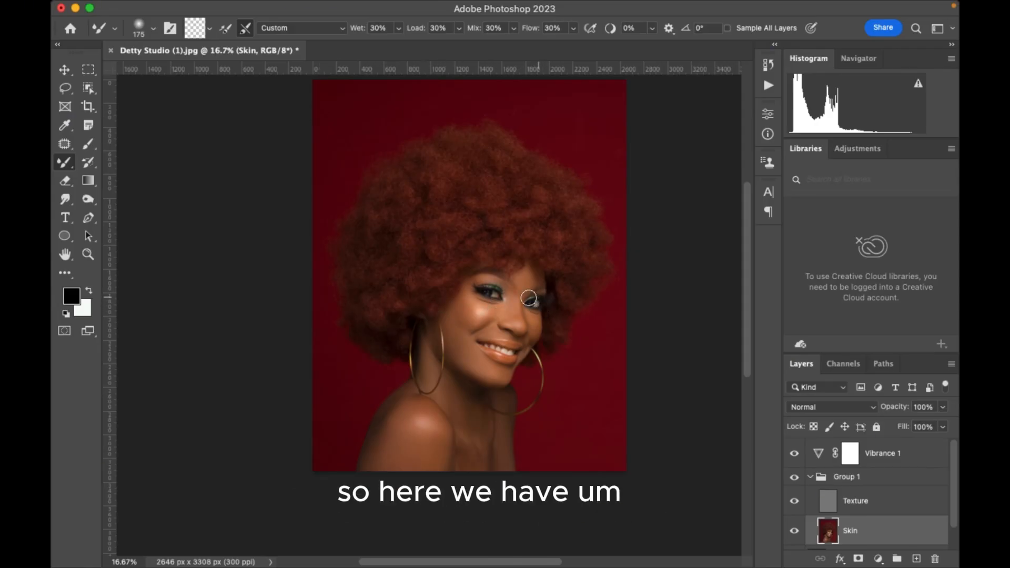
{"action": "key", "text": "super+plus"}
{"action": "key", "text": "super+plus"}
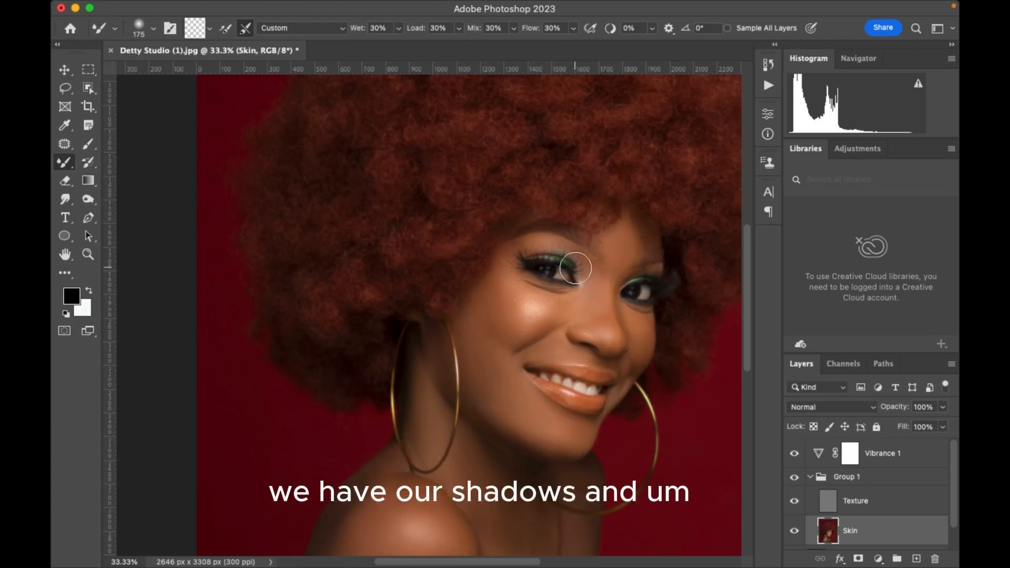
{"action": "key", "text": "super+minus"}
{"action": "key", "text": "super+minus"}
{"action": "key", "text": "super+minus"}
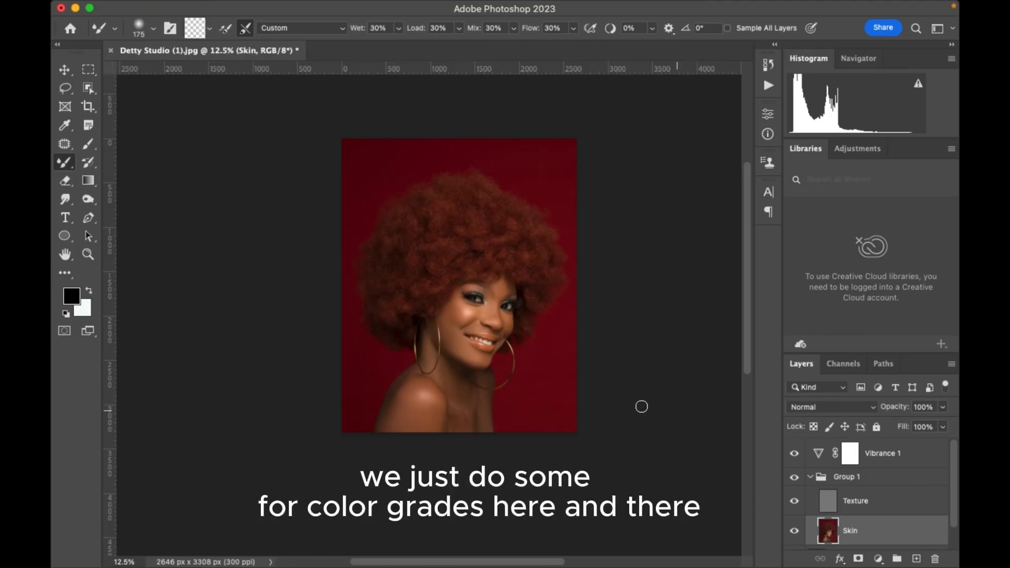
Collapse Group 1 and add a Color Balance adjustment layer directly above it.
{"action": "left_click", "coordinate": [809, 477]}
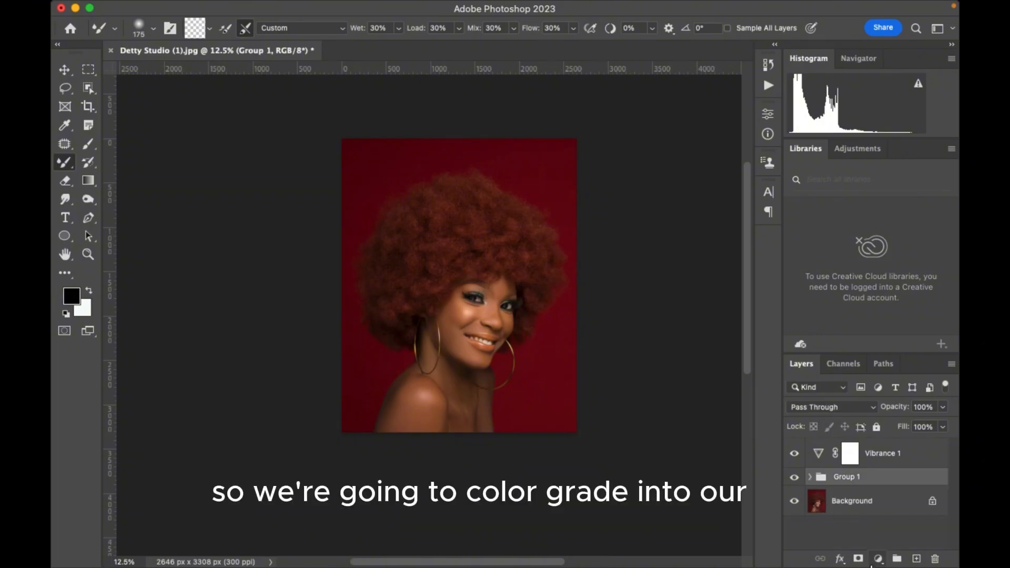
{"action": "left_click", "coordinate": [878, 558]}
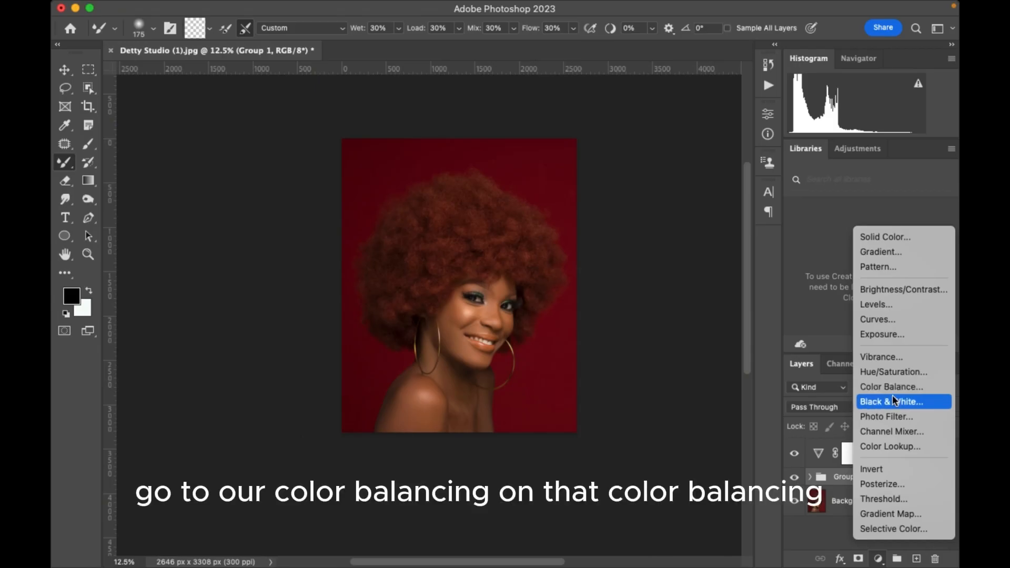
{"action": "left_click", "coordinate": [894, 388]}
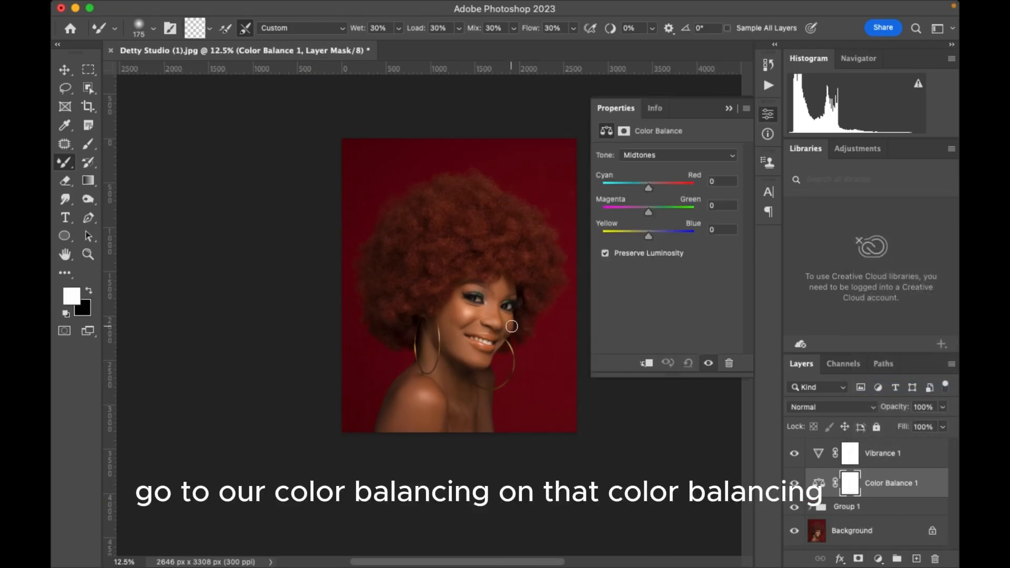
Set the Color Balance highlights to Cyan/Red -15, Magenta/Green +5 and Yellow/Blue +10.
{"action": "left_click", "coordinate": [659, 157]}
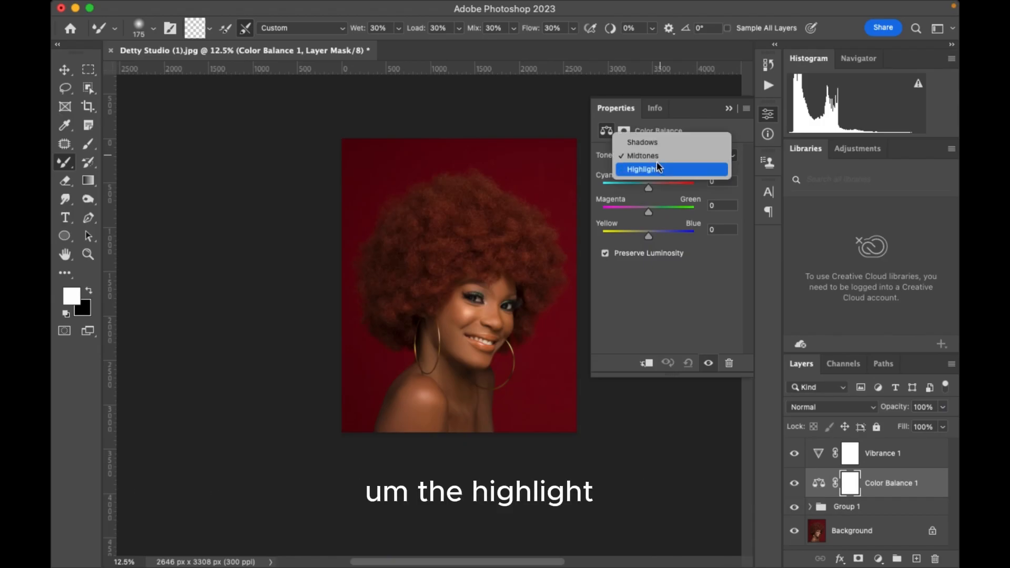
{"action": "left_click", "coordinate": [657, 170]}
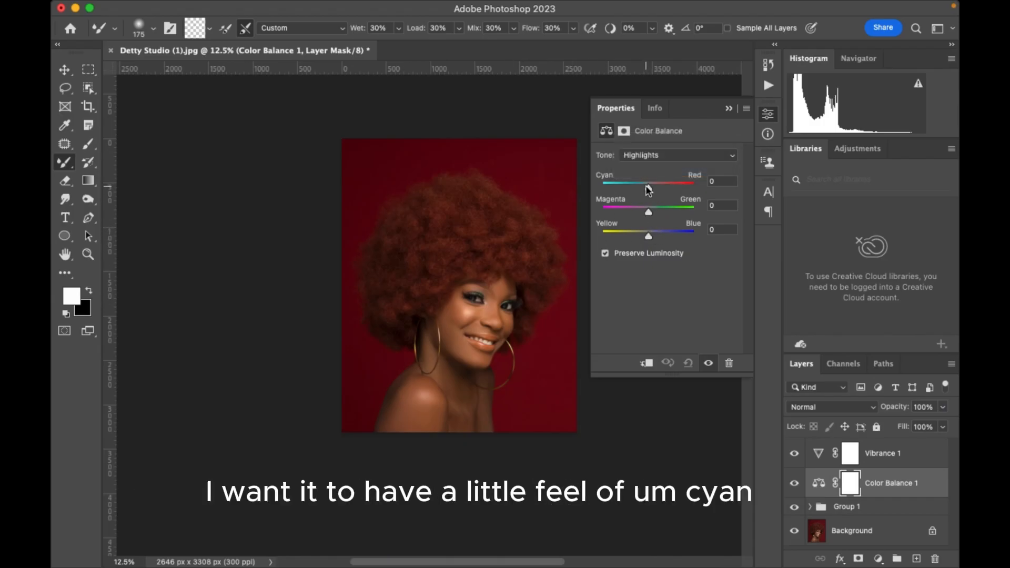
{"action": "left_click_drag", "start_coordinate": [648, 188], "coordinate": [641, 187]}
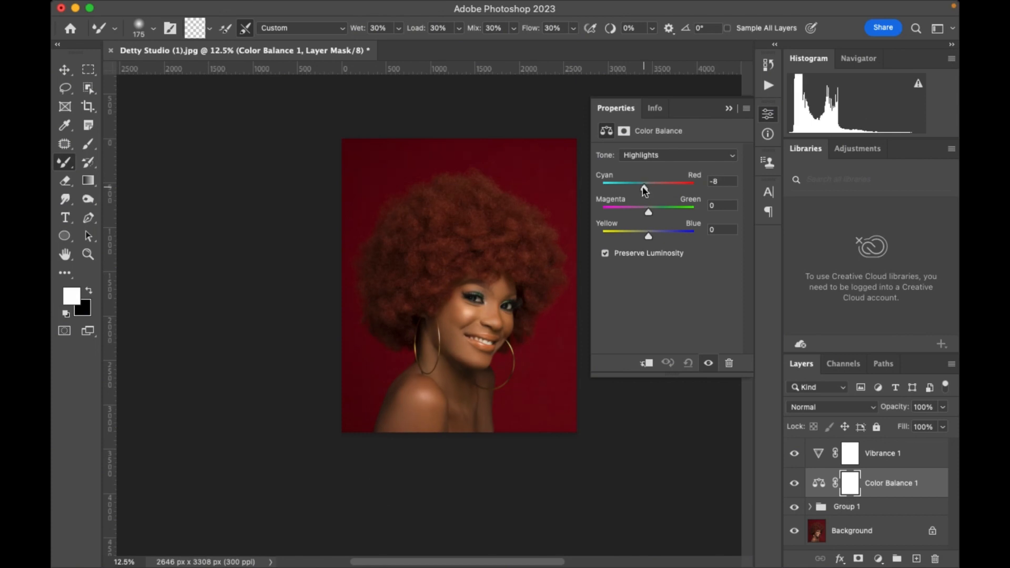
{"action": "left_click", "coordinate": [651, 235]}
{"action": "left_click_drag", "start_coordinate": [651, 235], "coordinate": [653, 237]}
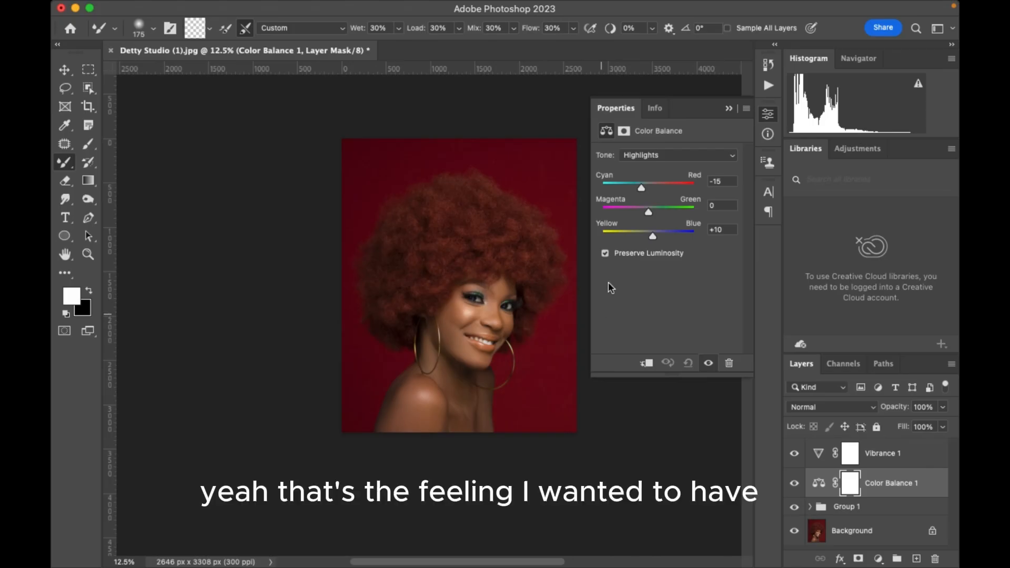
{"action": "left_click", "coordinate": [651, 210]}
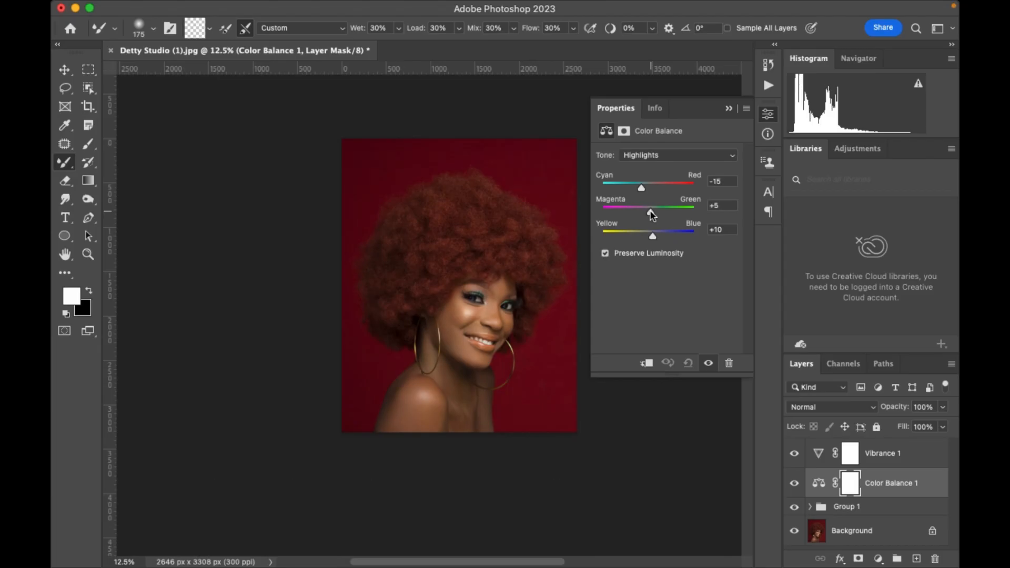
Set the Color Balance midtones to Cyan/Red +4, Magenta/Green -1 and Yellow/Blue +1, and close the adjustment's properties.
{"action": "left_click", "coordinate": [657, 156]}
{"action": "left_click", "coordinate": [657, 143]}
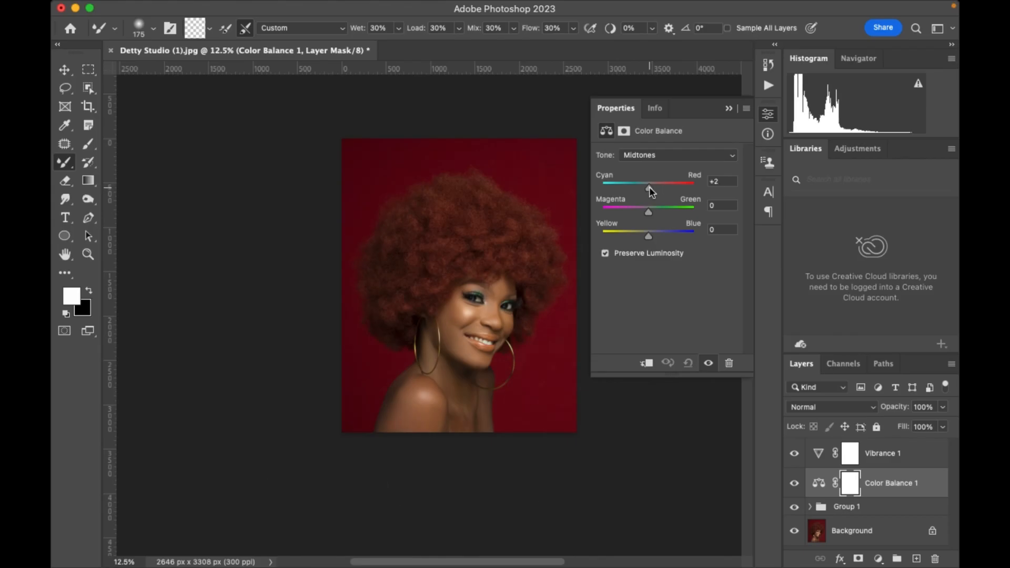
{"action": "left_click_drag", "start_coordinate": [649, 187], "coordinate": [650, 188]}
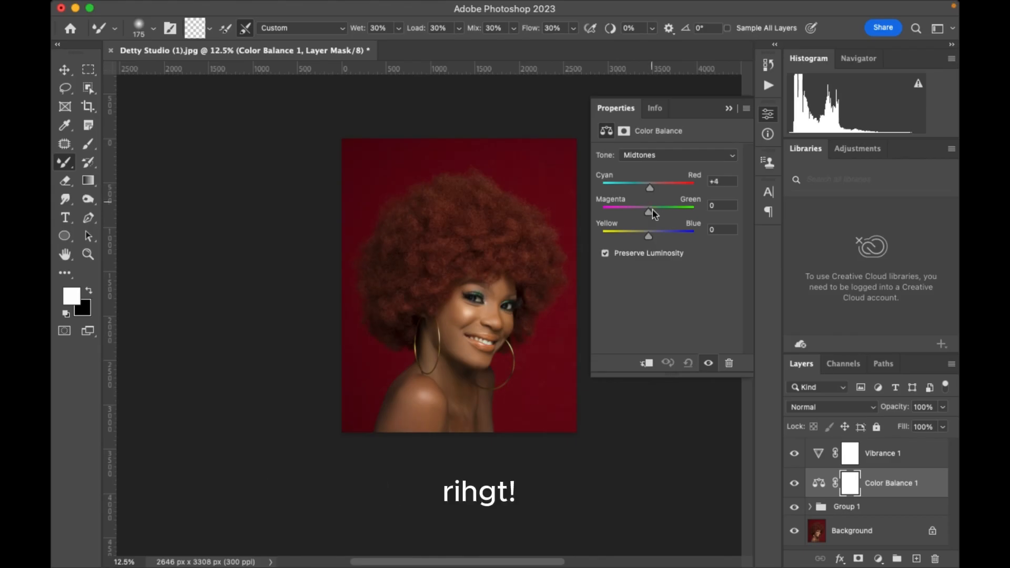
{"action": "mouse_move", "coordinate": [648, 235]}
{"action": "left_mouse_down"}
{"action": "mouse_move", "coordinate": [647, 212]}
{"action": "mouse_move", "coordinate": [648, 235]}
{"action": "left_mouse_up"}
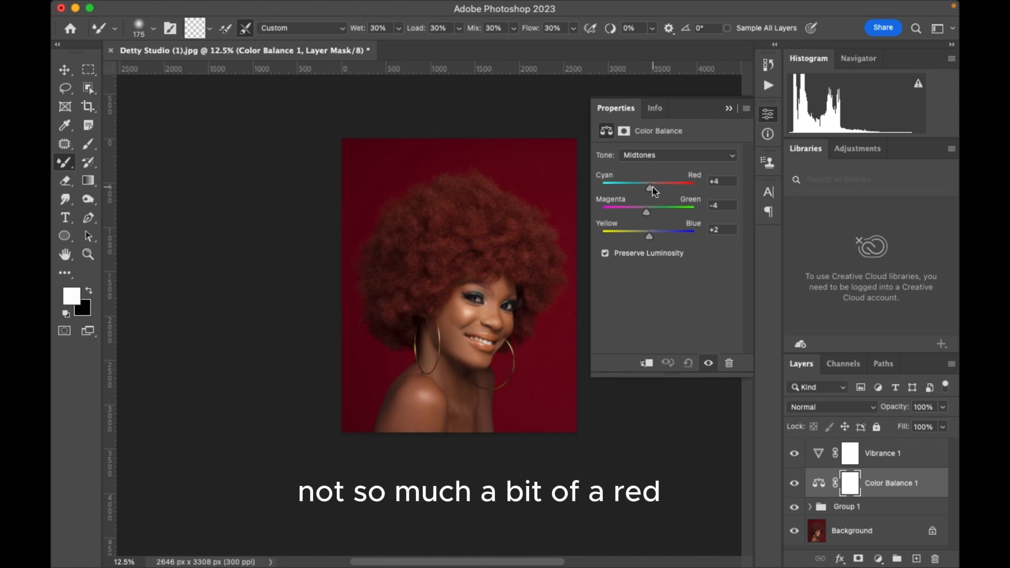
{"action": "left_click_drag", "start_coordinate": [650, 188], "coordinate": [650, 188]}
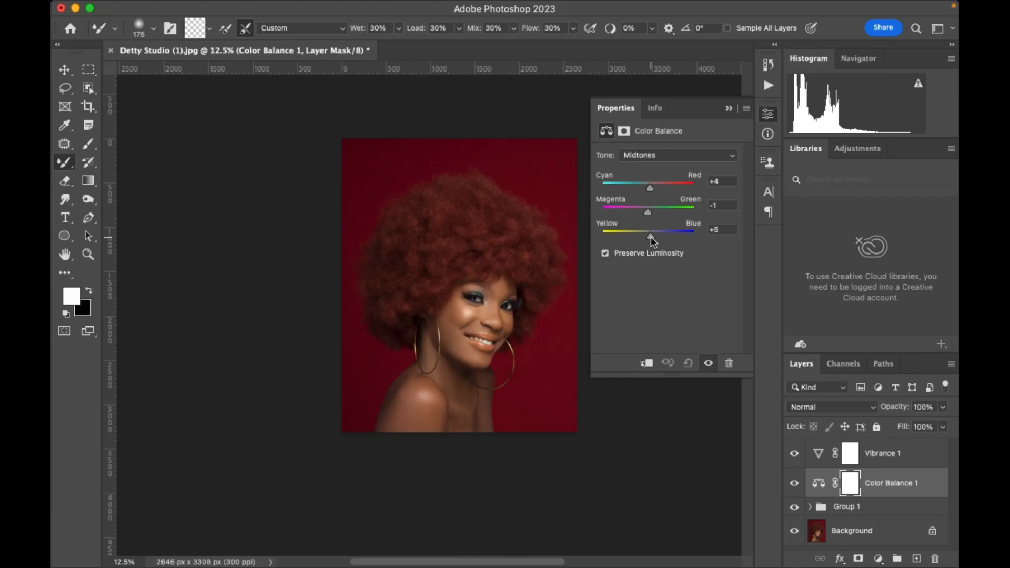
{"action": "left_click_drag", "start_coordinate": [651, 236], "coordinate": [648, 236]}
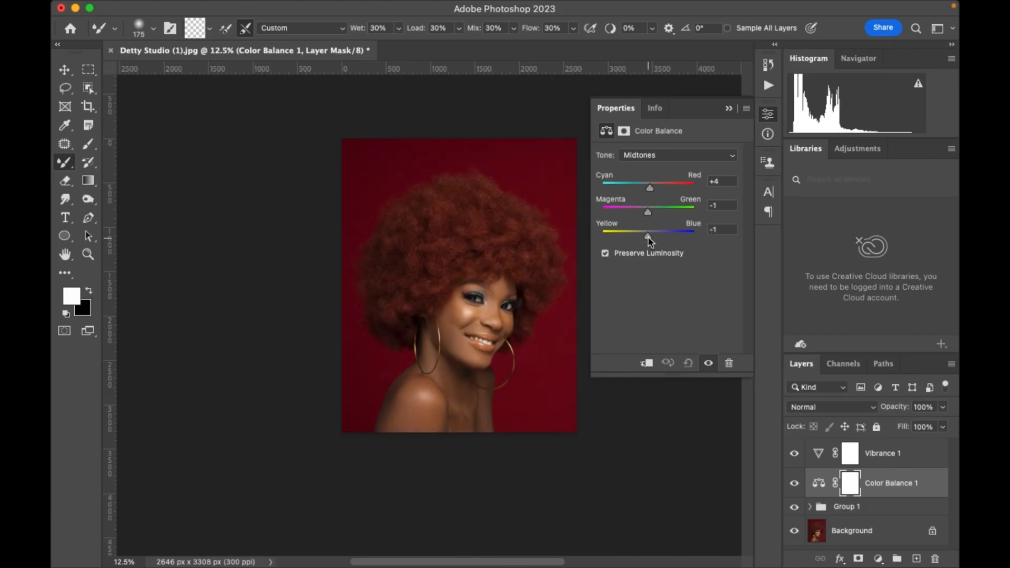
{"action": "left_click", "coordinate": [728, 110]}
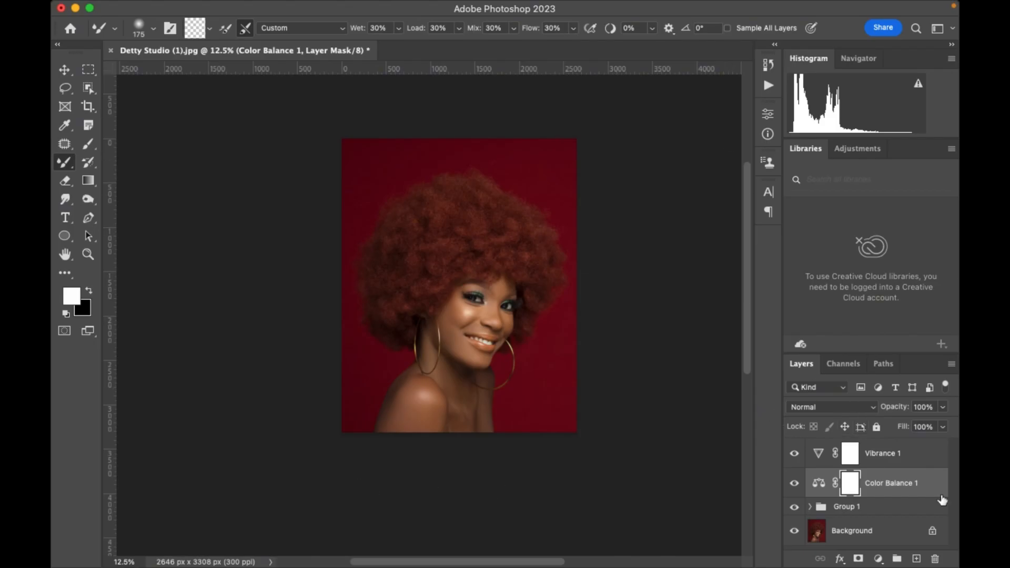
Combine the Vibrance 1 and Color Balance 1 adjustment layers into a layer group.
{"action": "left_click", "coordinate": [889, 464]}
{"action": "key", "text": "super+g"}
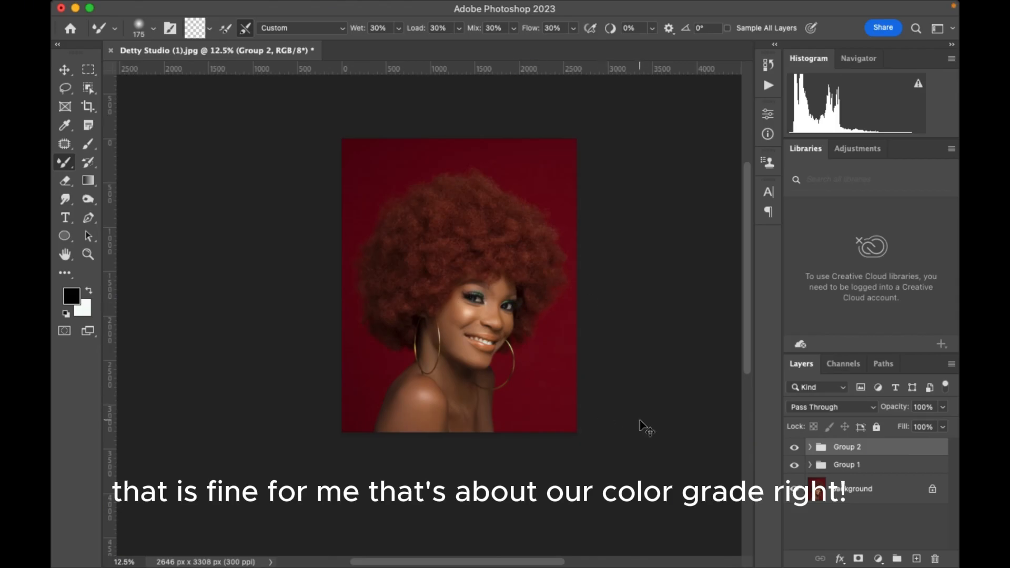
{"action": "key", "text": "super+equal"}
{"action": "key", "text": "super+minus"}
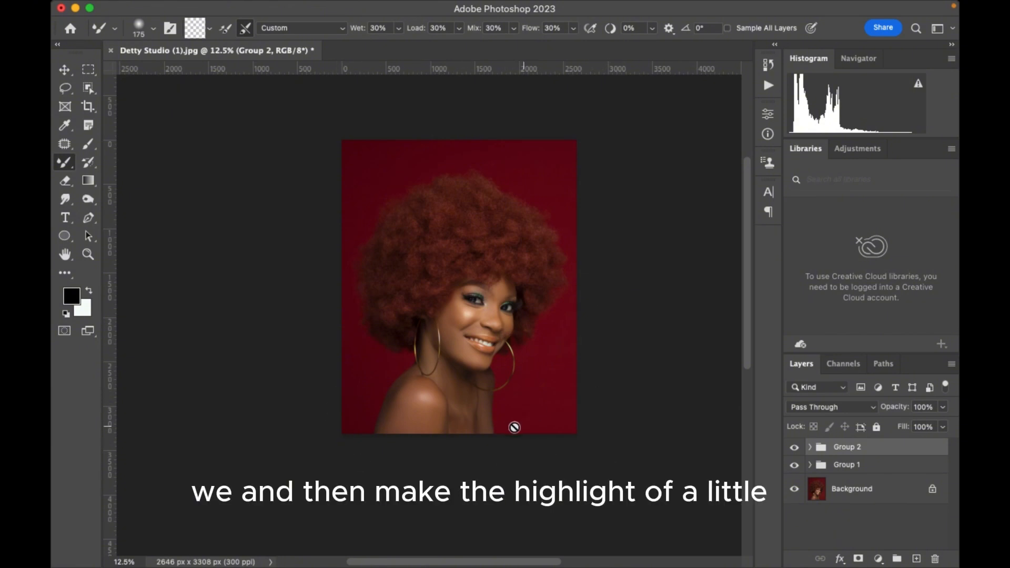
Add a Levels adjustment layer above the groups with input black at 3 and input white at 253, and check the portrait.
{"action": "left_click", "coordinate": [878, 558]}
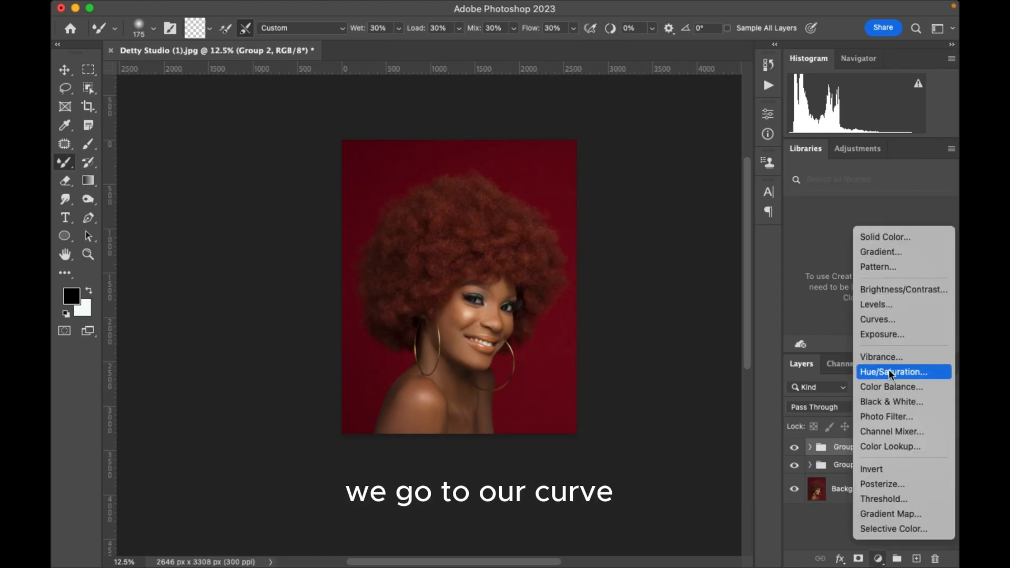
{"action": "left_click", "coordinate": [875, 304]}
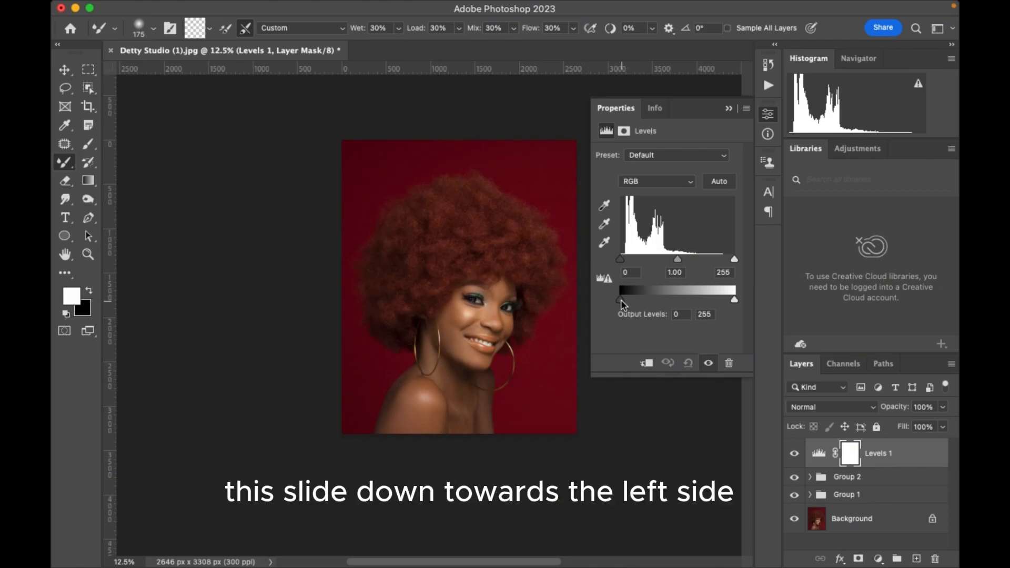
{"action": "left_click_drag", "start_coordinate": [621, 299], "coordinate": [617, 301]}
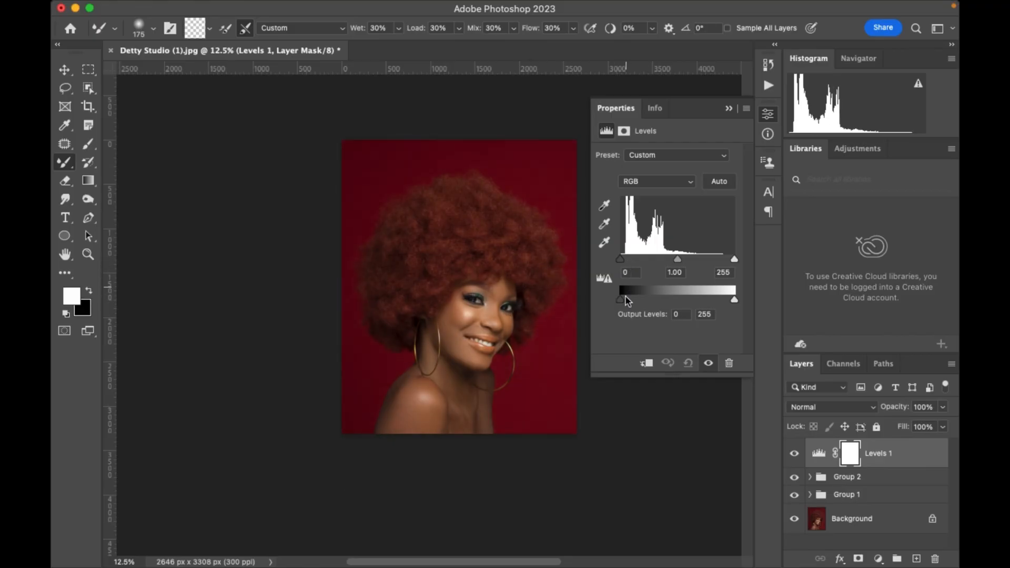
{"action": "left_click_drag", "start_coordinate": [623, 258], "coordinate": [624, 259]}
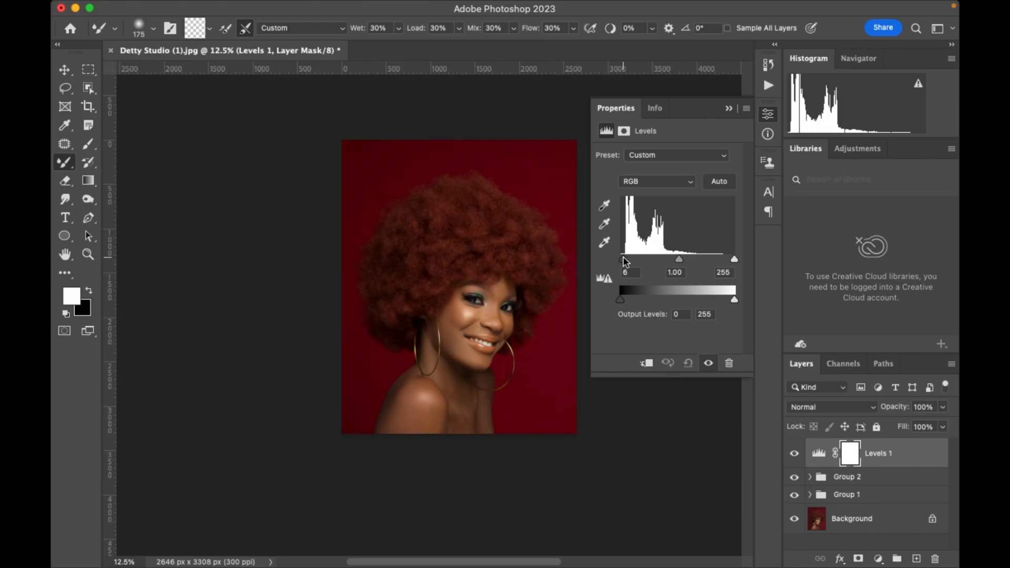
{"action": "left_click_drag", "start_coordinate": [625, 261], "coordinate": [622, 262]}
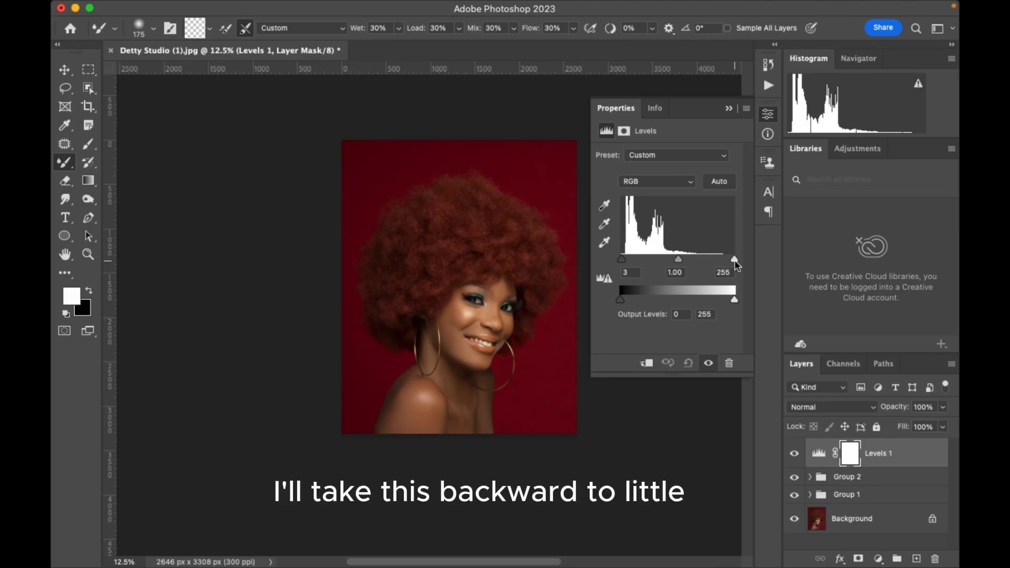
{"action": "left_click_drag", "start_coordinate": [735, 261], "coordinate": [733, 261]}
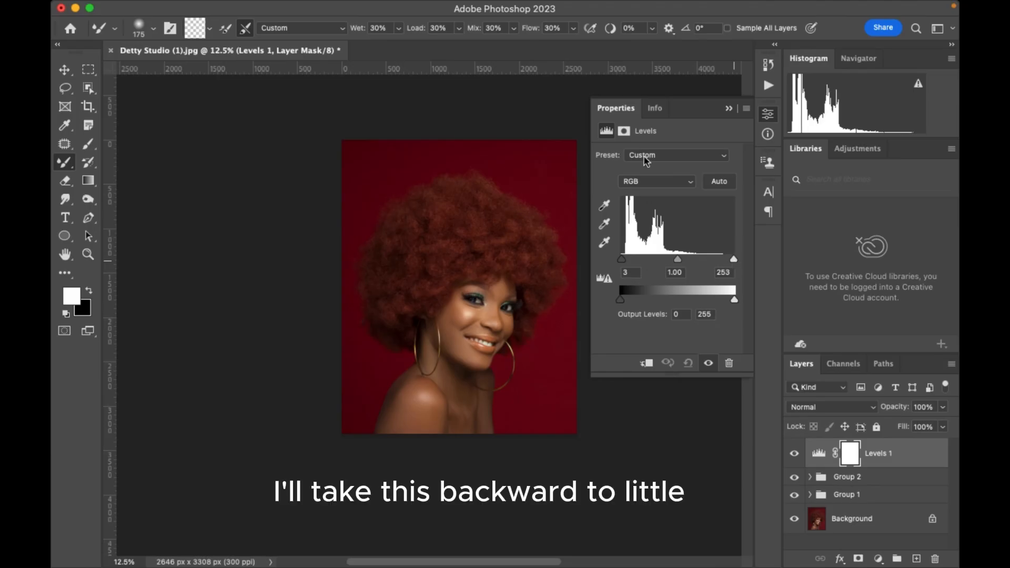
{"action": "left_click", "coordinate": [728, 108]}
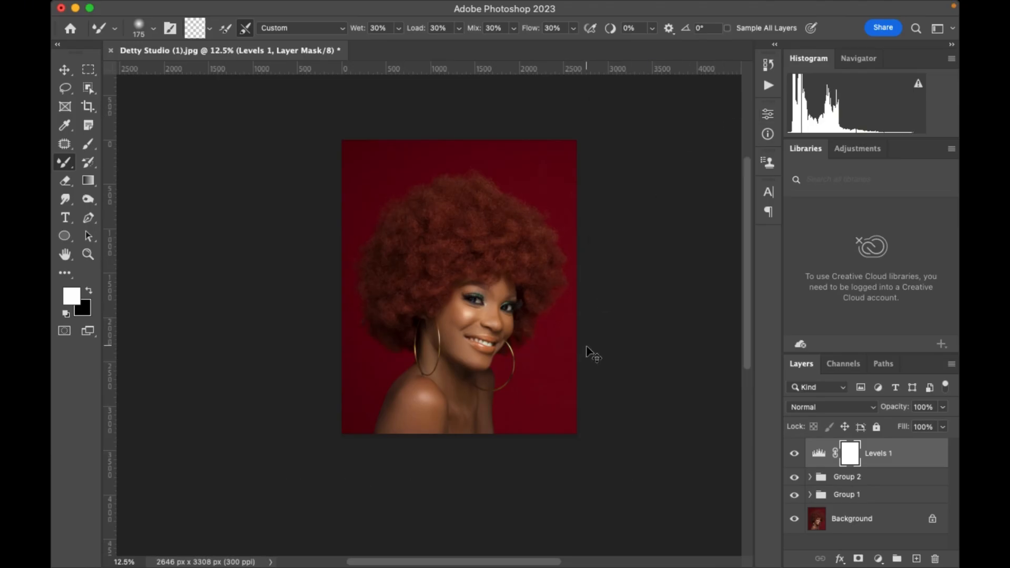
{"action": "scroll", "coordinate": [500, 339], "scroll_direction": "up", "scroll_amount": 4}
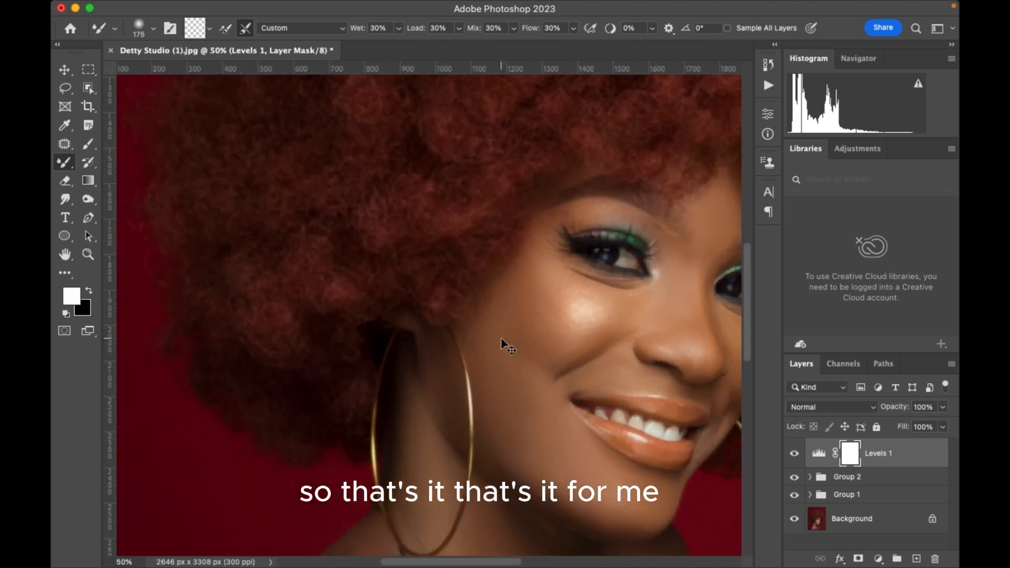
{"action": "scroll", "coordinate": [500, 340], "scroll_direction": "down", "scroll_amount": 4}
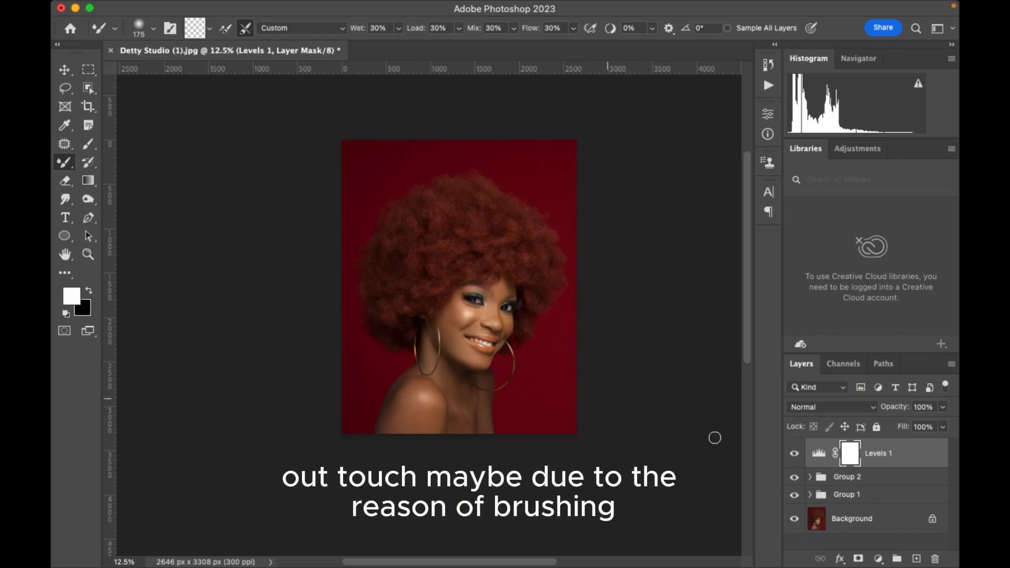
Expand Group 1 and hide its Texture layer.
{"action": "left_click", "coordinate": [810, 495]}
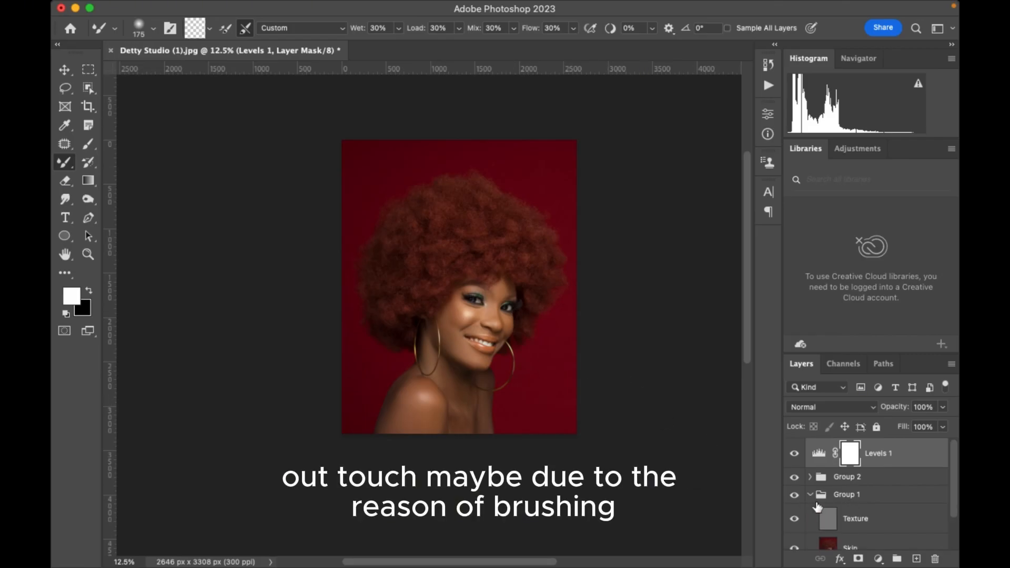
{"action": "scroll", "coordinate": [816, 517], "scroll_direction": "down", "scroll_amount": 2}
{"action": "left_click", "coordinate": [794, 506]}
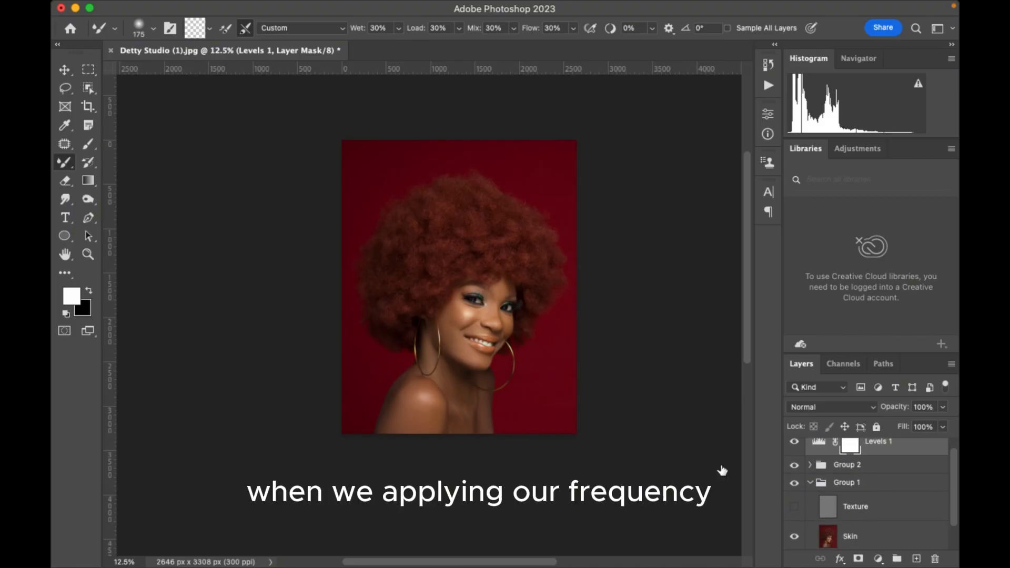
Outline the narrow uneven area between the lower neck and shoulder with the Lasso tool on the Skin layer.
{"action": "left_click", "coordinate": [68, 90]}
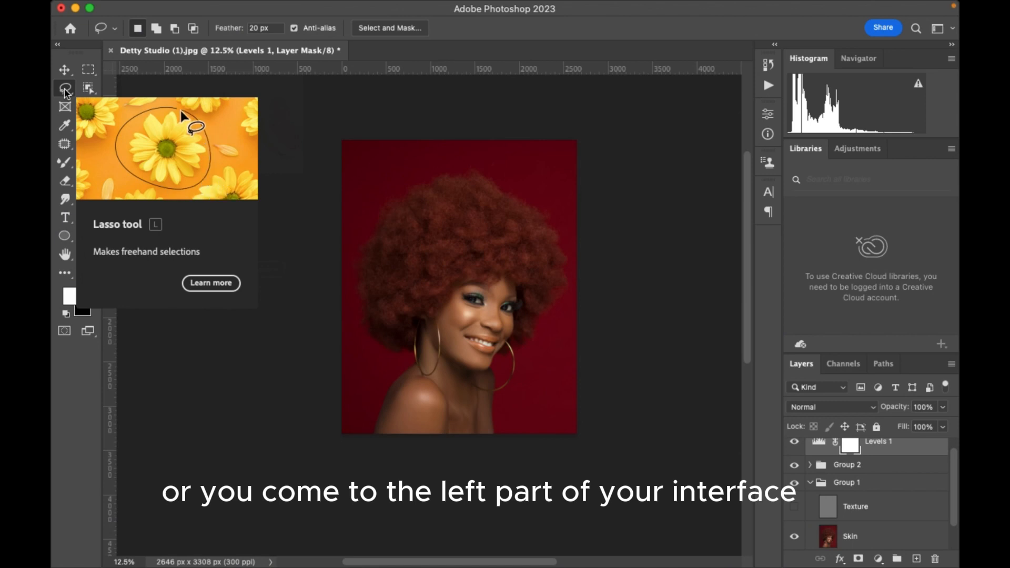
{"action": "right_click", "coordinate": [66, 91]}
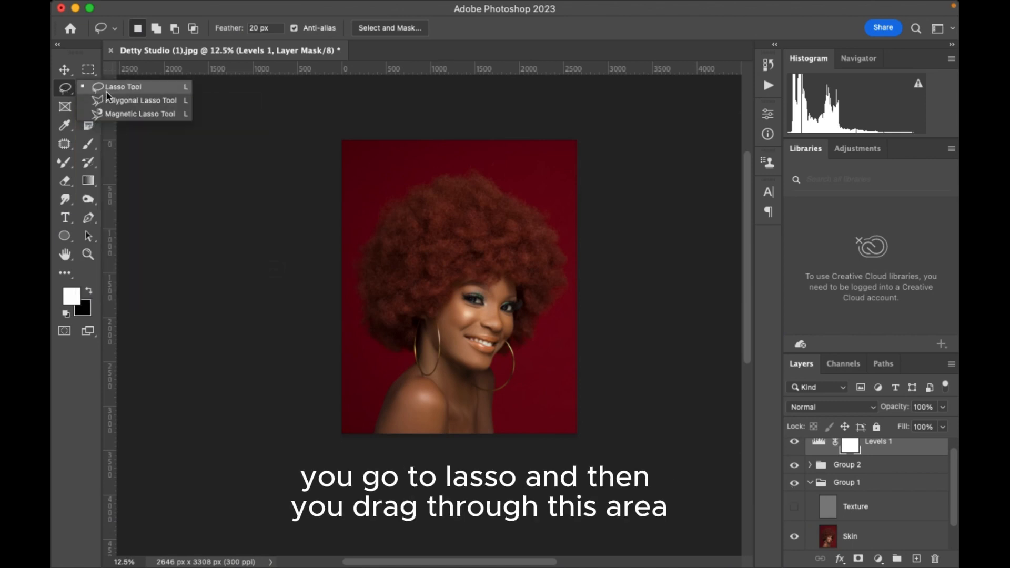
{"action": "left_click", "coordinate": [122, 87]}
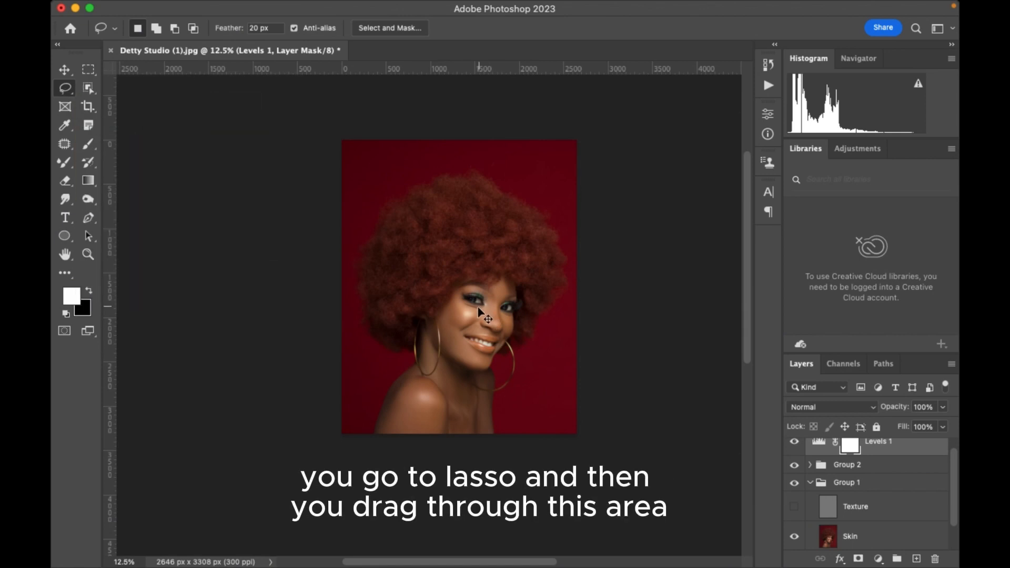
{"action": "key", "text": "super+plus"}
{"action": "scroll", "coordinate": [480, 311], "scroll_direction": "down", "scroll_amount": 3}
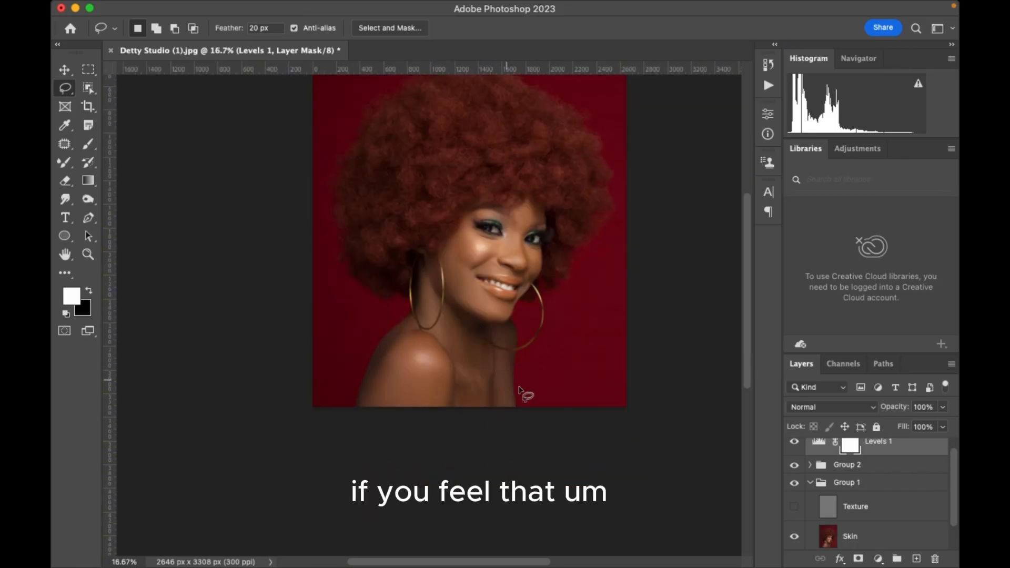
{"action": "left_click", "coordinate": [850, 536]}
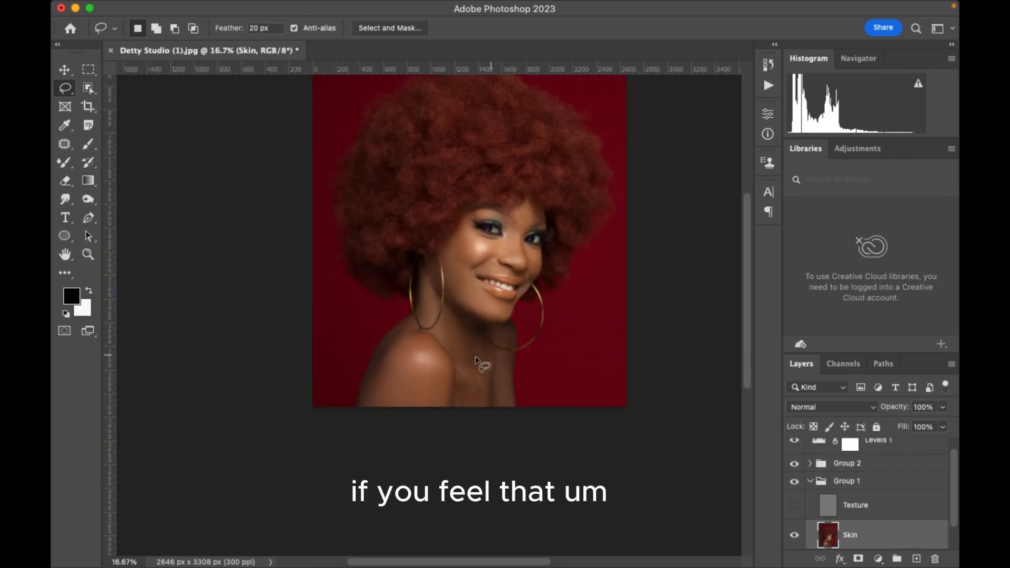
{"action": "mouse_move", "coordinate": [476, 360]}
{"action": "left_mouse_down"}
{"action": "mouse_move", "coordinate": [486, 397]}
{"action": "mouse_move", "coordinate": [465, 403]}
{"action": "mouse_move", "coordinate": [451, 350]}
{"action": "mouse_move", "coordinate": [452, 326]}
{"action": "mouse_move", "coordinate": [465, 342]}
{"action": "left_mouse_up"}
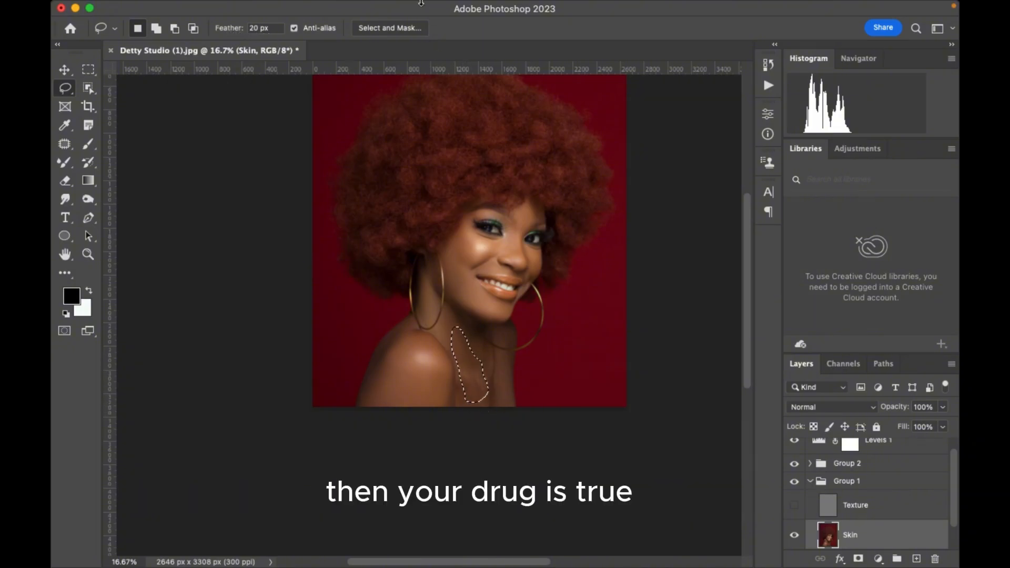
Apply a Gaussian Blur with a 9-pixel radius to the lassoed neck area on the Skin layer and clear the selection.
{"action": "left_click", "coordinate": [374, 8]}
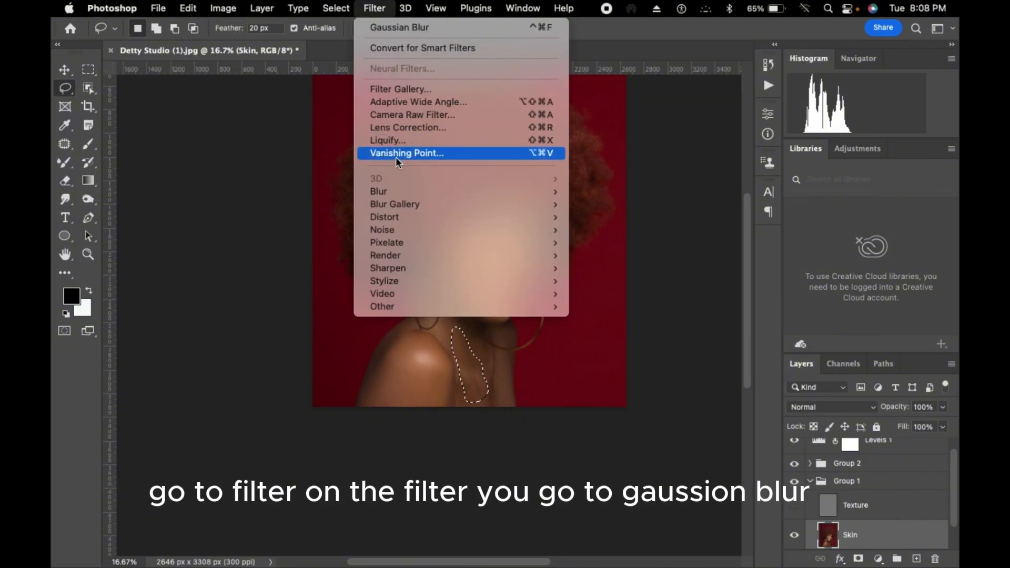
{"action": "mouse_move", "coordinate": [395, 193]}
{"action": "left_click", "coordinate": [624, 243]}
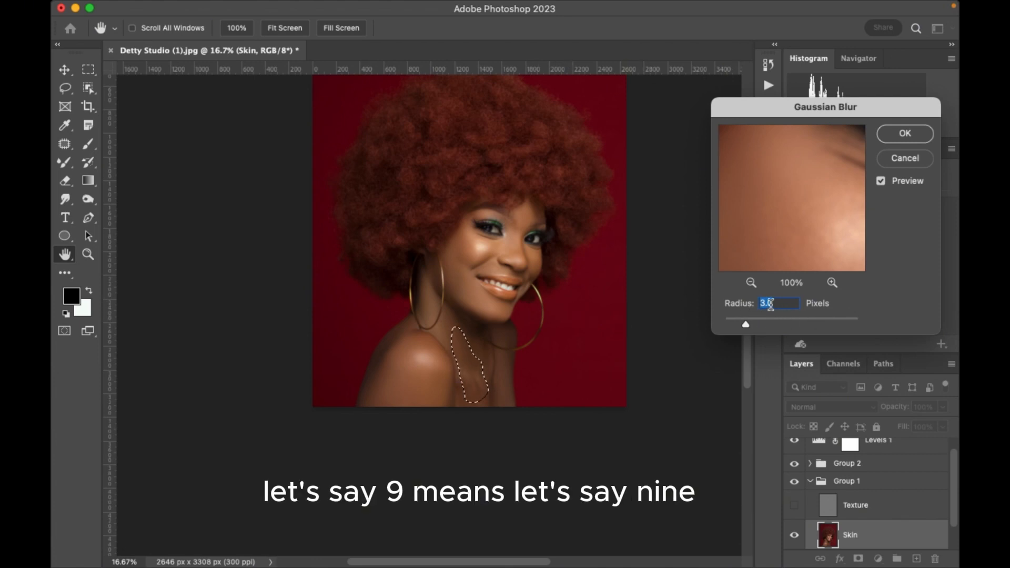
{"action": "type", "text": "9"}
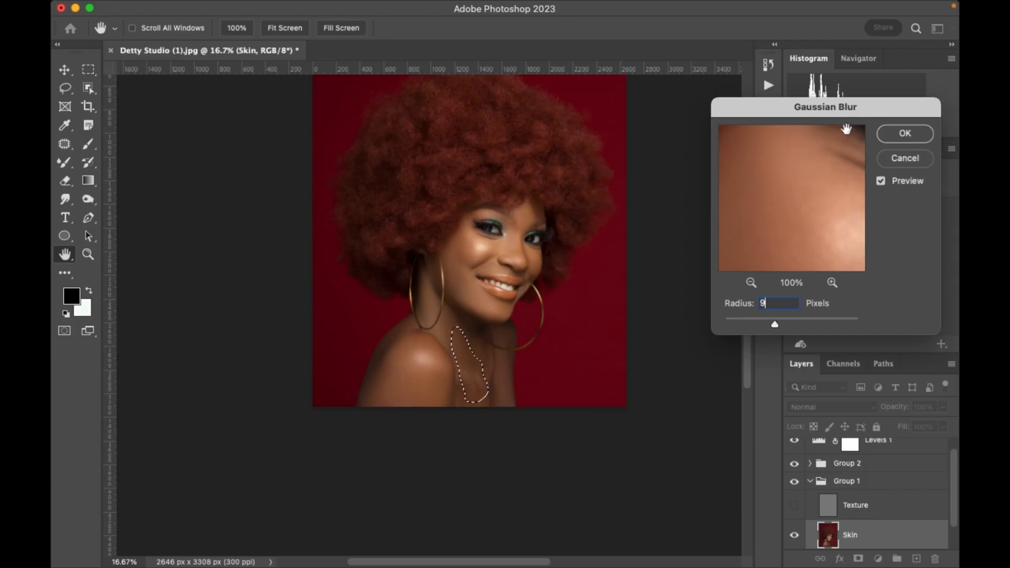
{"action": "left_click", "coordinate": [905, 134]}
{"action": "key", "text": "l"}
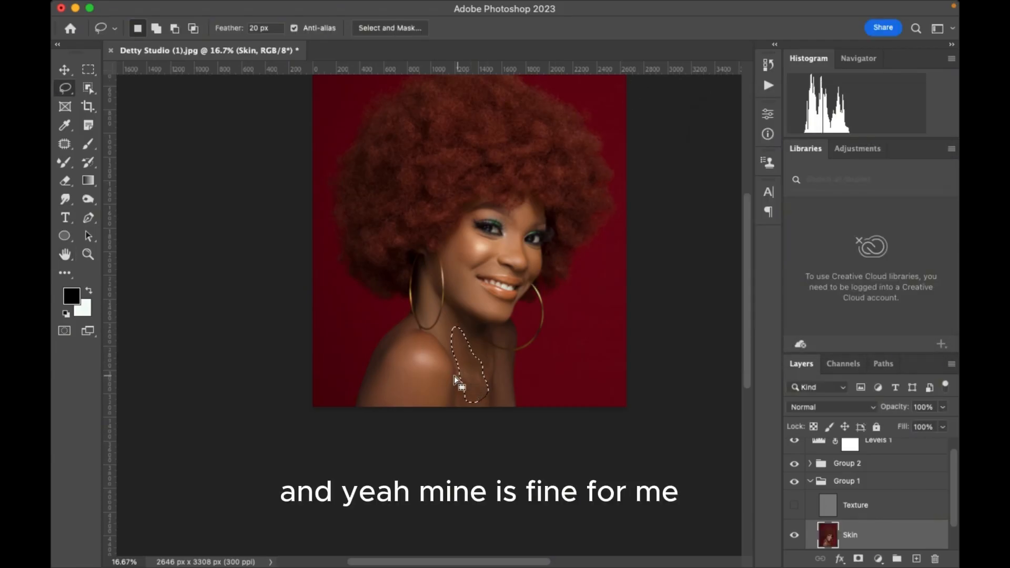
{"action": "mouse_move", "coordinate": [411, 346]}
{"action": "left_mouse_down"}
{"action": "mouse_move", "coordinate": [437, 392]}
{"action": "mouse_move", "coordinate": [389, 404]}
{"action": "mouse_move", "coordinate": [381, 401]}
{"action": "mouse_move", "coordinate": [412, 346]}
{"action": "left_mouse_up"}
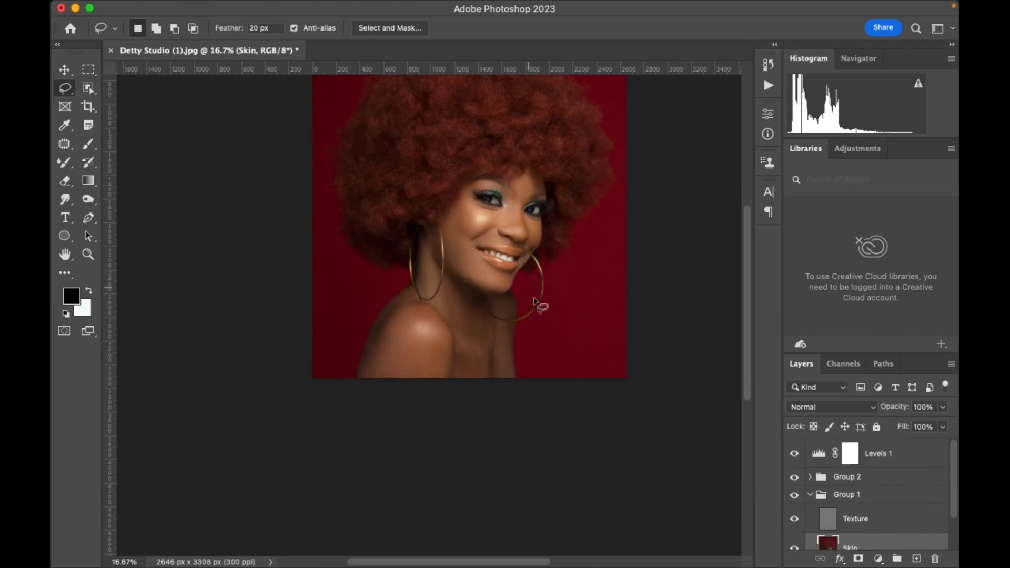
Add a Photo Filter adjustment layer directly above the Skin layer.
{"action": "scroll", "coordinate": [534, 301], "scroll_direction": "up", "scroll_amount": 5}
{"action": "scroll", "coordinate": [515, 284], "scroll_direction": "down", "scroll_amount": 4}
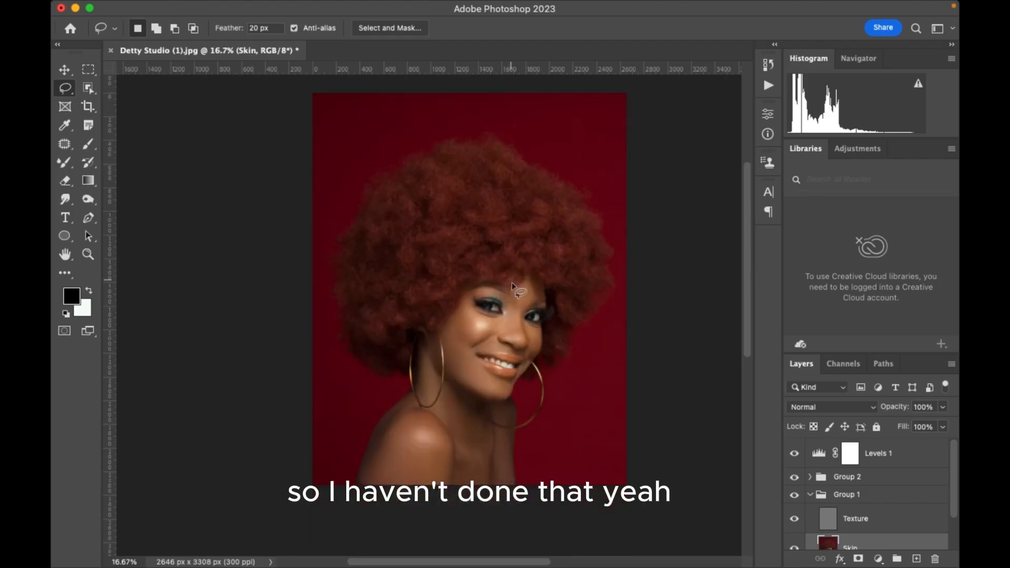
{"action": "key", "text": "super+minus"}
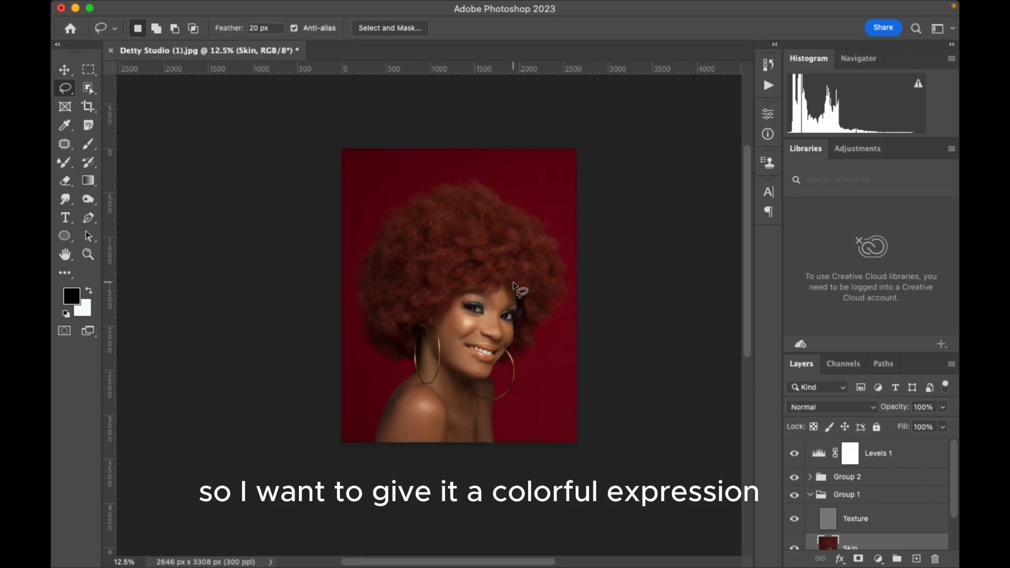
{"action": "left_click", "coordinate": [878, 559]}
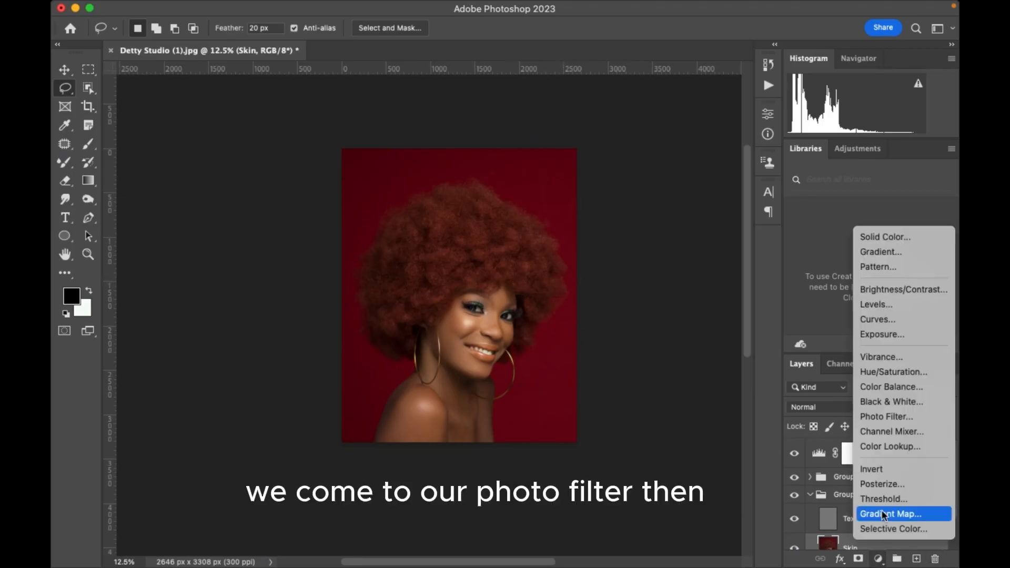
{"action": "left_click", "coordinate": [888, 417]}
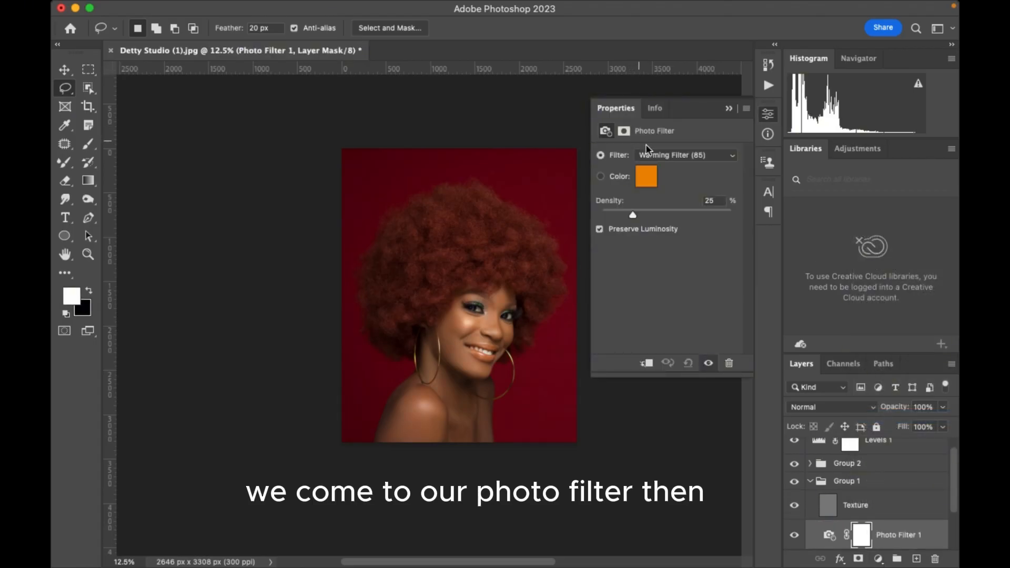
Try the Orange, Blue, Underwater and Deep Emerald presets on the Photo Filter layer.
{"action": "left_click", "coordinate": [669, 155]}
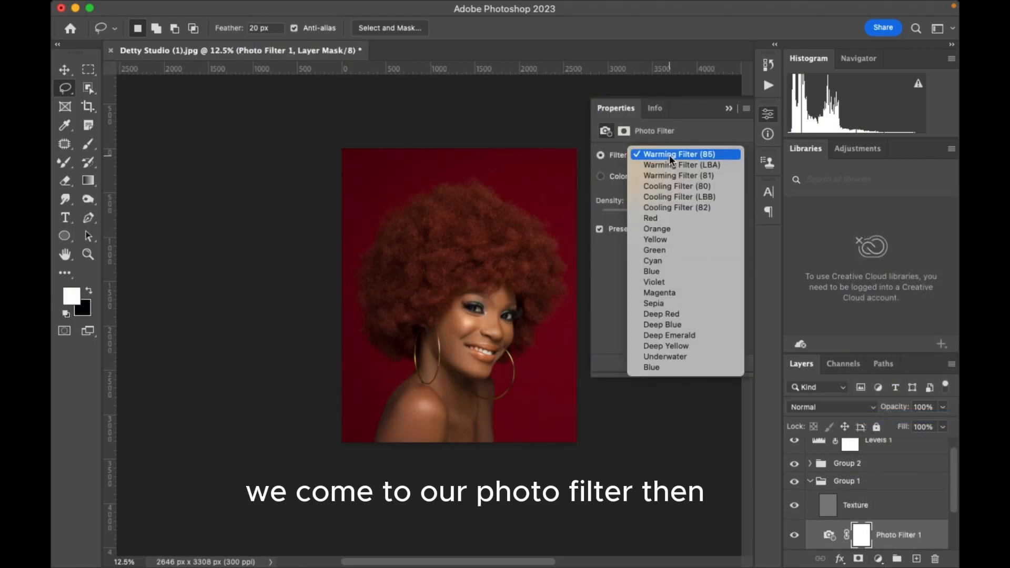
{"action": "left_click", "coordinate": [661, 232]}
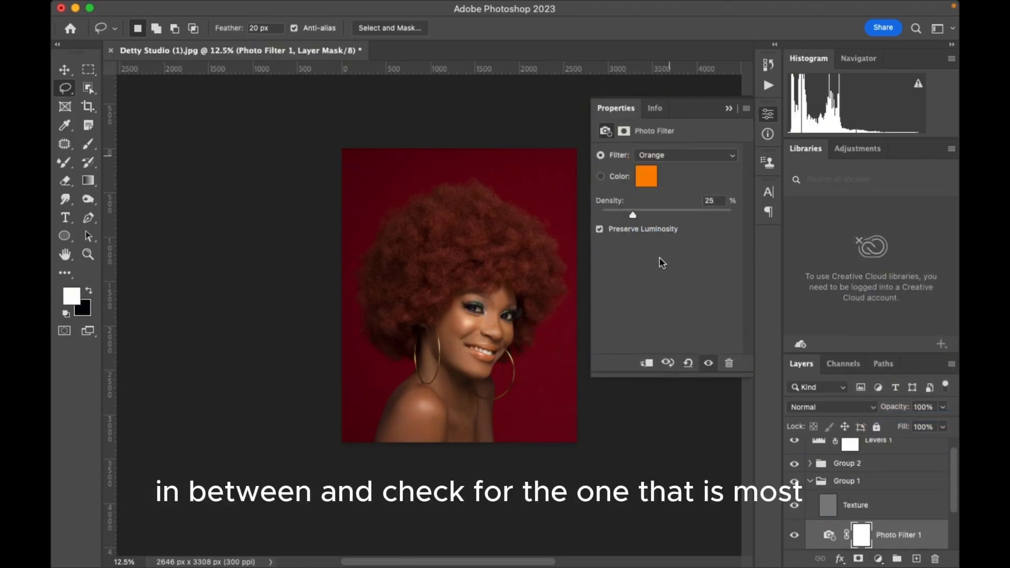
{"action": "left_click", "coordinate": [680, 157]}
{"action": "left_click", "coordinate": [668, 293]}
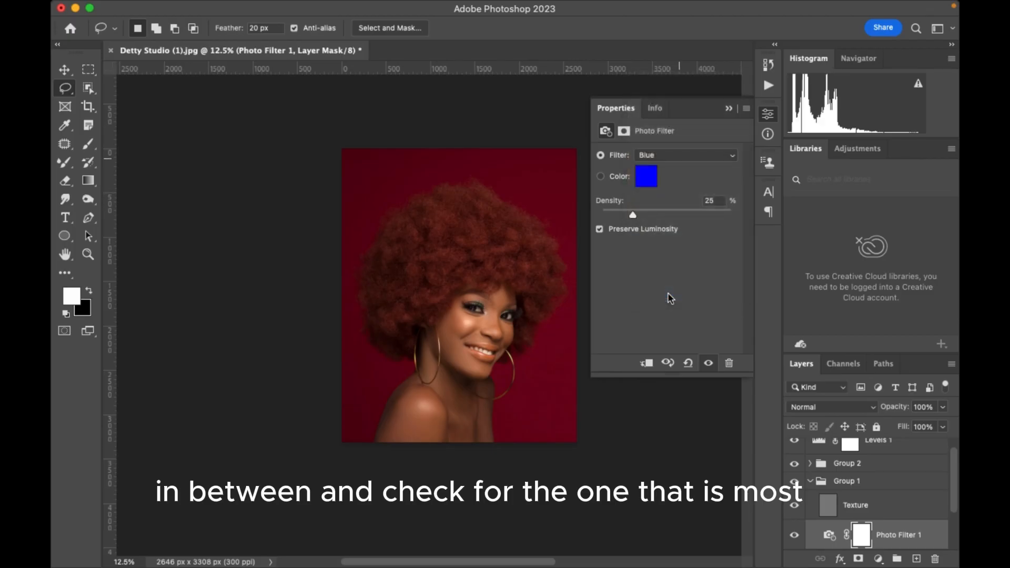
{"action": "left_click", "coordinate": [680, 157]}
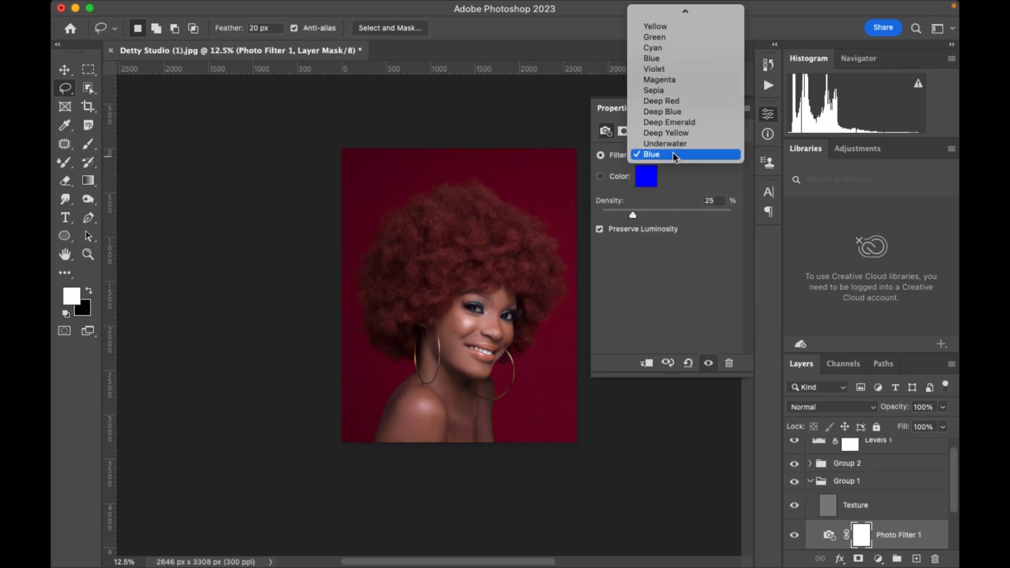
{"action": "left_click", "coordinate": [676, 143]}
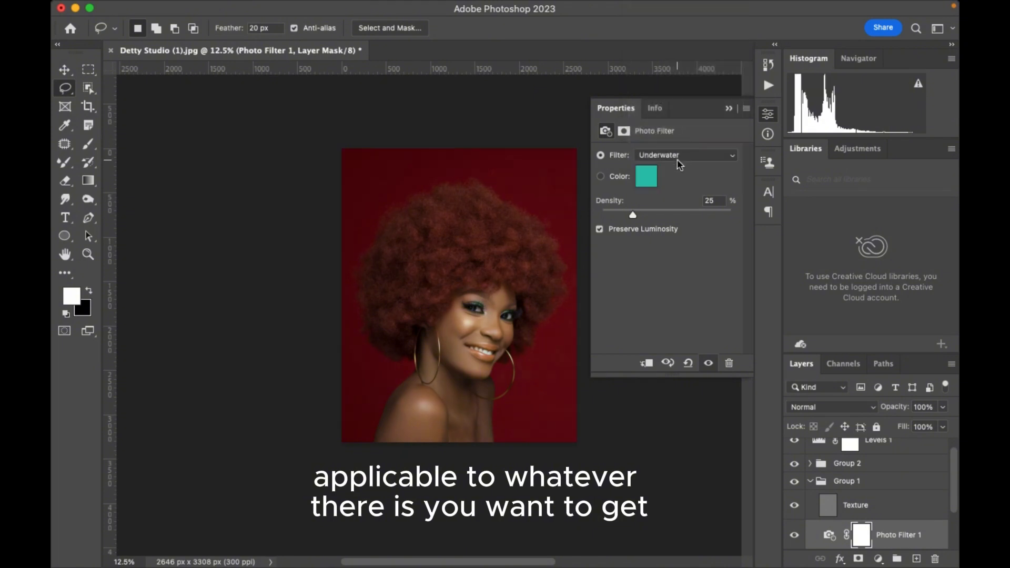
{"action": "left_click", "coordinate": [677, 159]}
{"action": "left_click", "coordinate": [673, 133]}
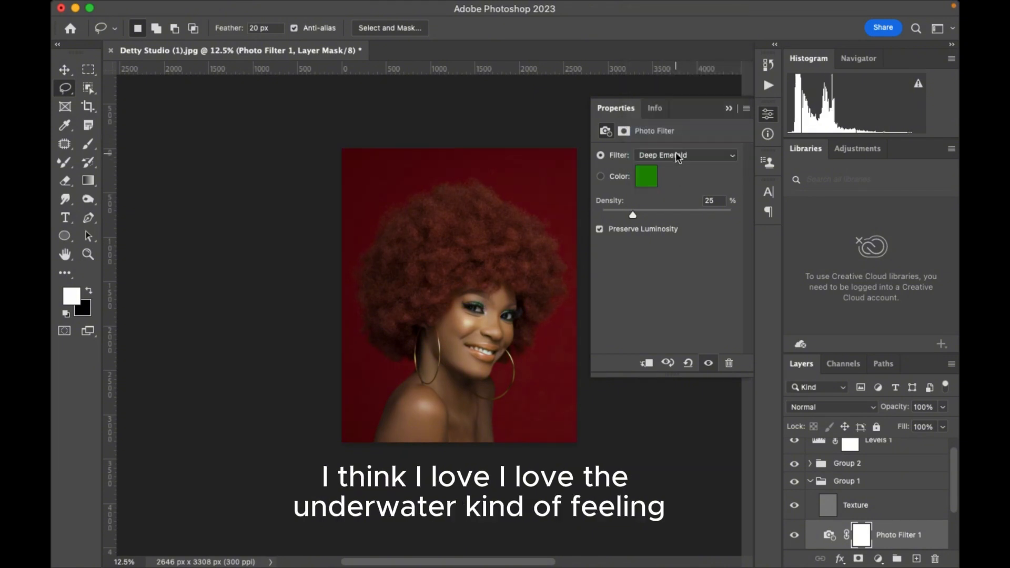
Set the Photo Filter to Underwater with a density of 5%.
{"action": "left_click", "coordinate": [675, 155]}
{"action": "left_click", "coordinate": [676, 175]}
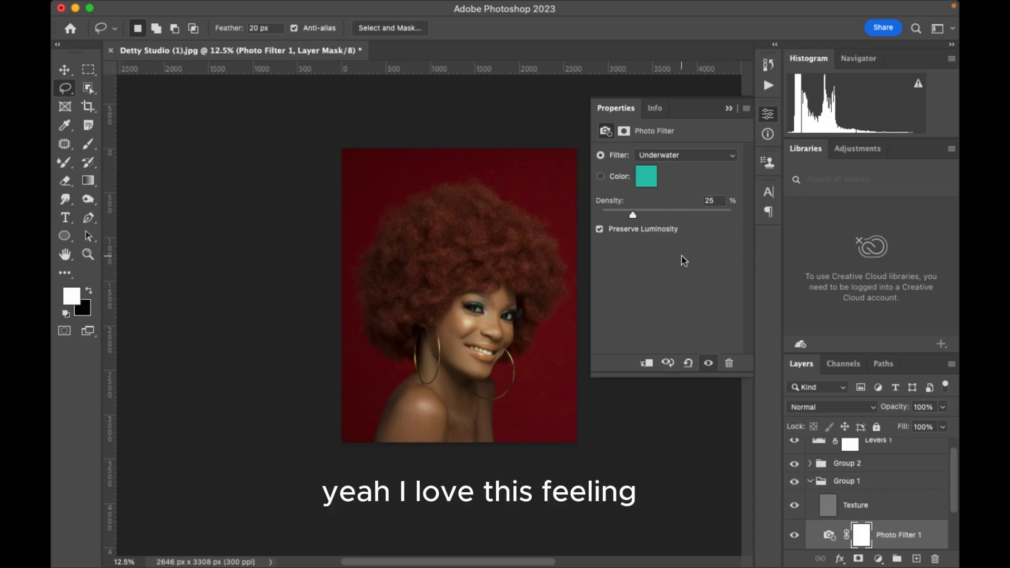
{"action": "left_click", "coordinate": [711, 200]}
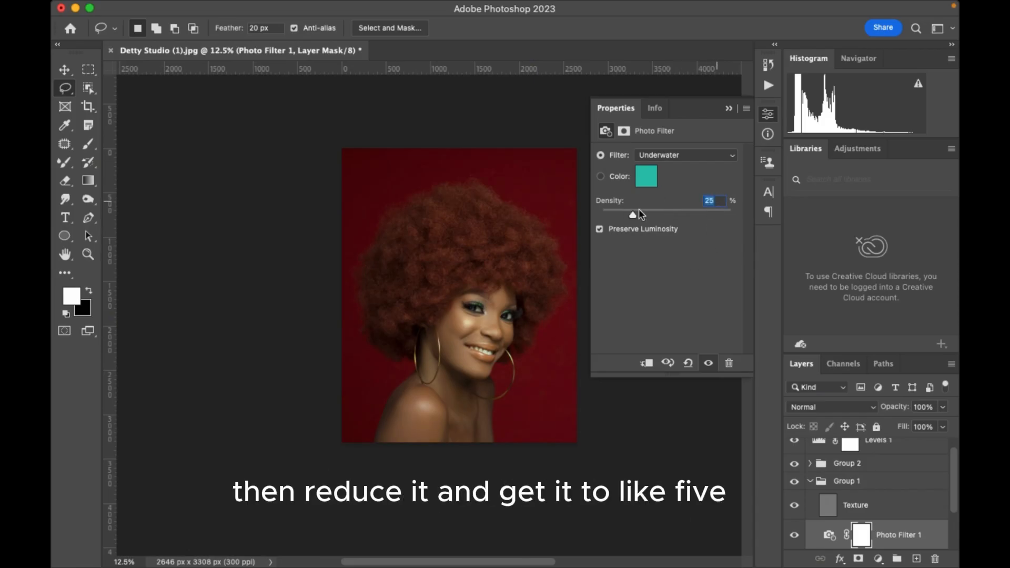
{"action": "type", "text": "5"}
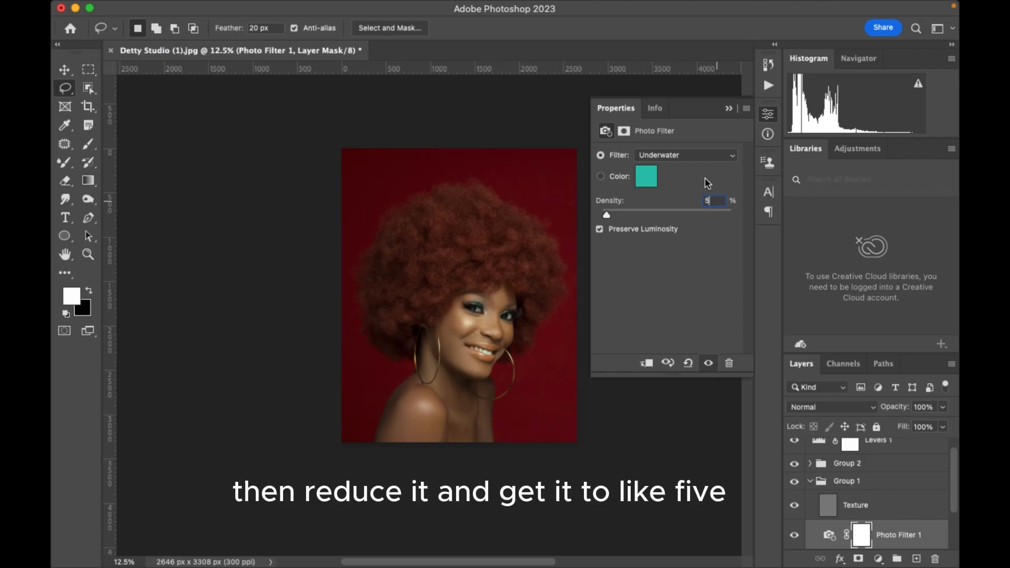
{"action": "left_click", "coordinate": [728, 109]}
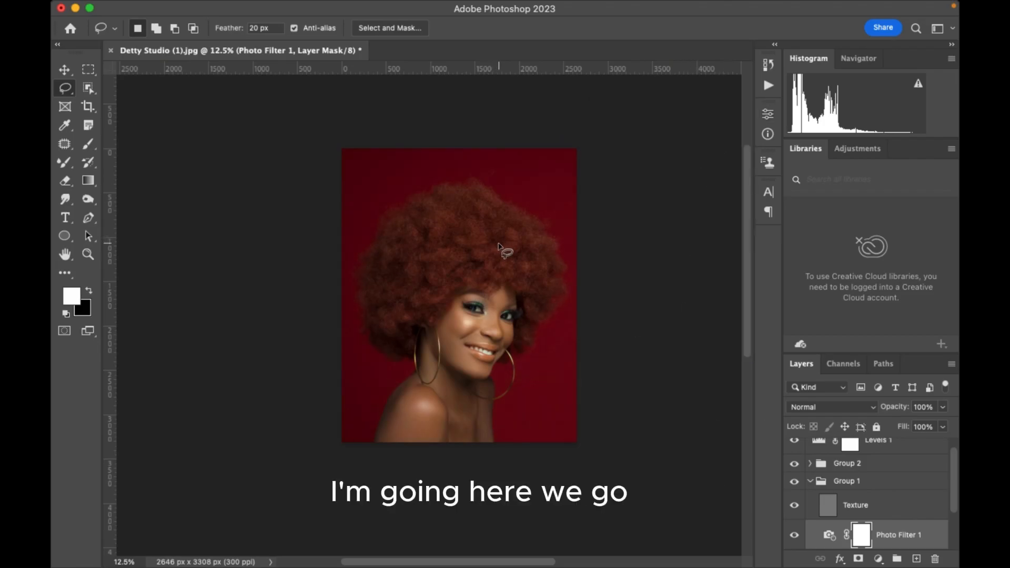
Collapse Group 1 so only its group row shows in the layer stack.
{"action": "scroll", "coordinate": [858, 527], "scroll_direction": "up", "scroll_amount": 1}
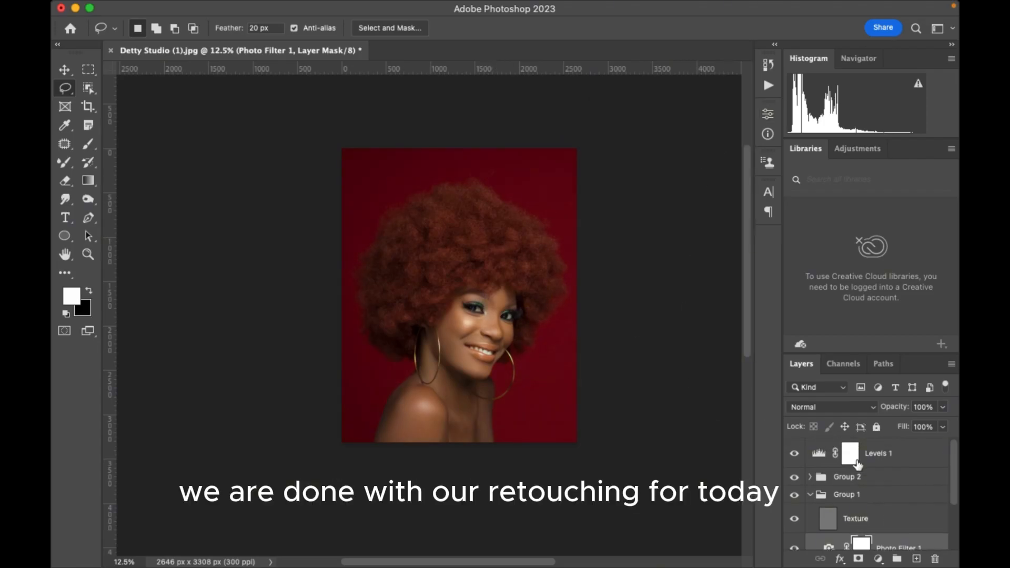
{"action": "left_click", "coordinate": [809, 496]}
{"action": "left_click", "coordinate": [823, 503]}
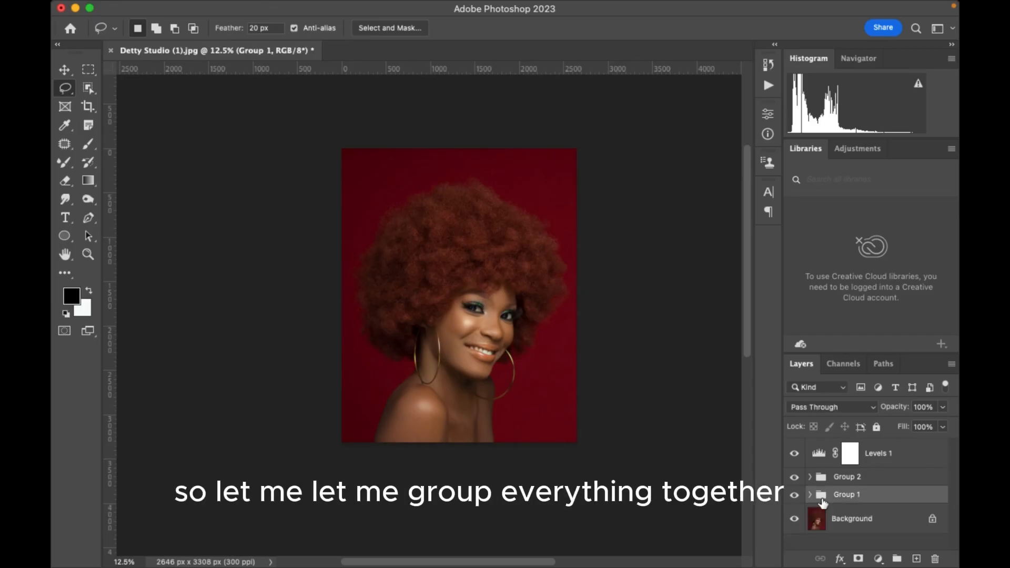
{"action": "left_click_drag", "start_coordinate": [876, 456], "coordinate": [876, 465]}
{"action": "double_click", "coordinate": [877, 453]}
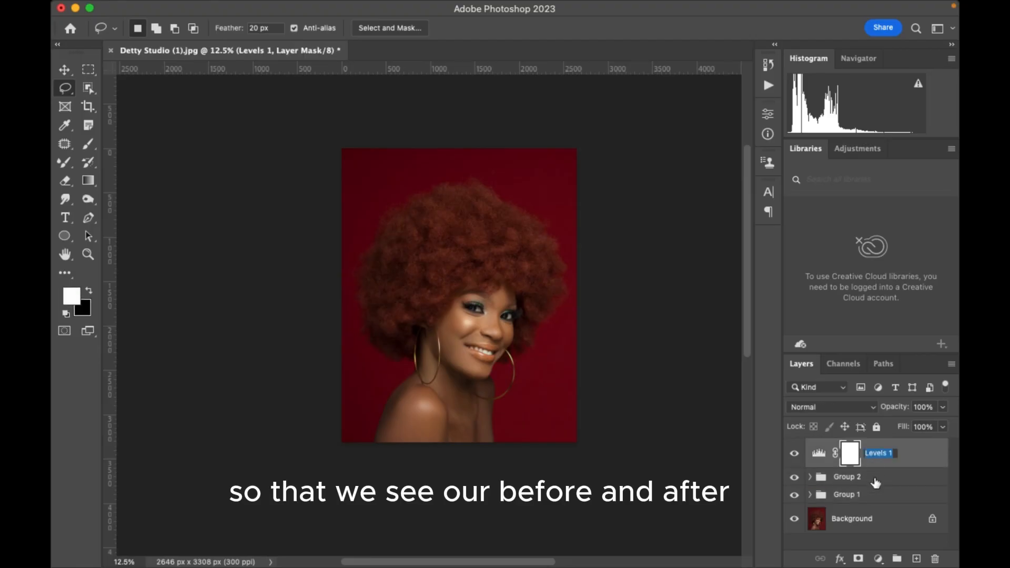
{"action": "left_click", "coordinate": [903, 454]}
{"action": "double_click", "coordinate": [903, 483]}
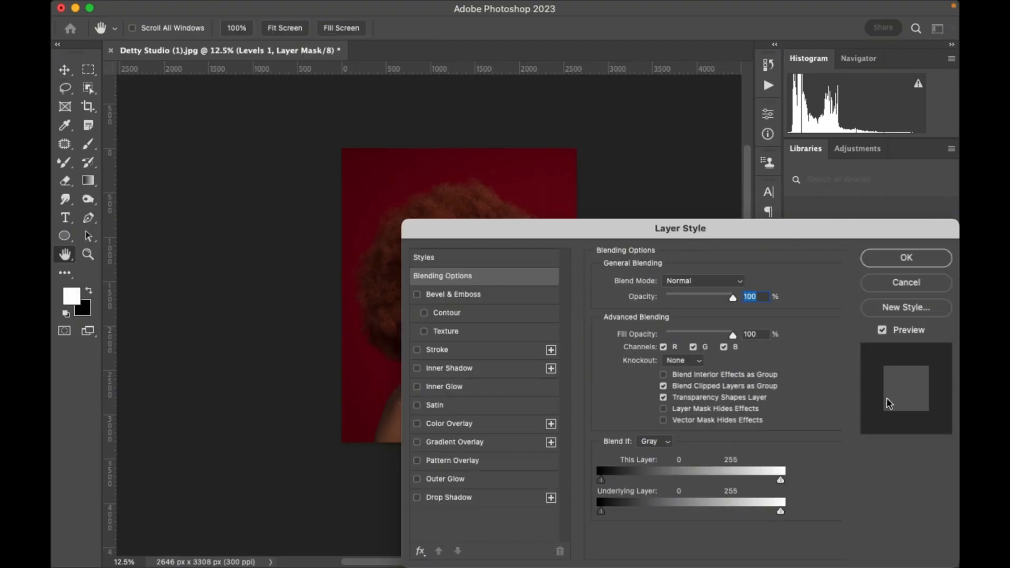
{"action": "left_click", "coordinate": [906, 283]}
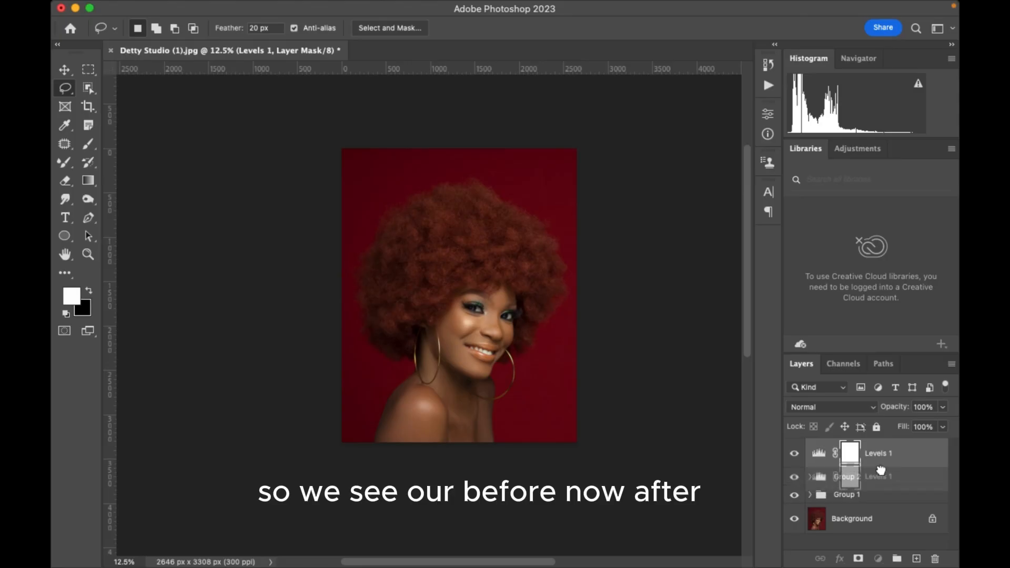
Move the Levels 1 adjustment layer into Group 2 and keep the group collapsed.
{"action": "left_click_drag", "start_coordinate": [879, 455], "coordinate": [857, 477]}
{"action": "left_click", "coordinate": [811, 448]}
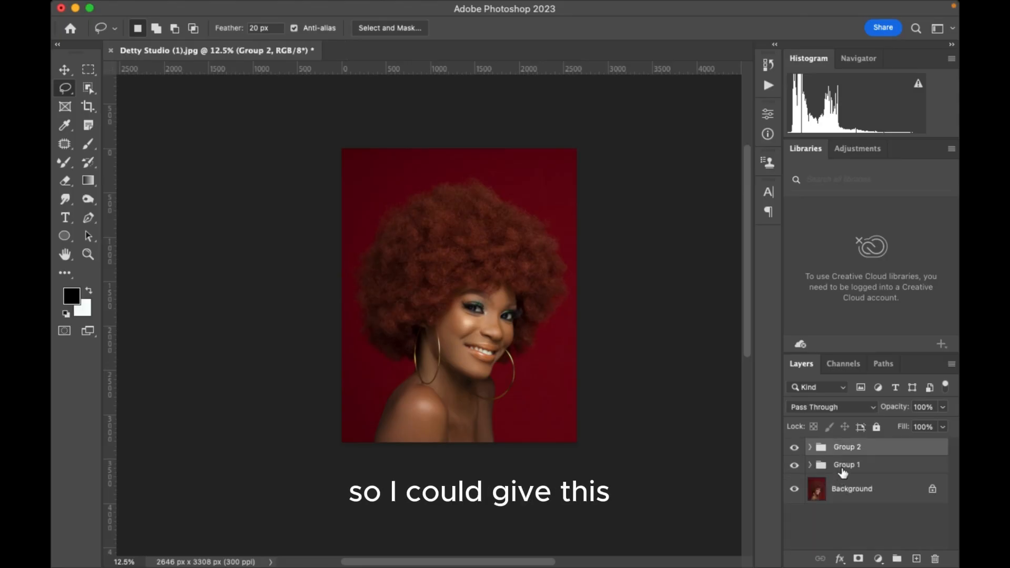
Rename Group 1 as Fq and Group 2 as Gd.
{"action": "double_click", "coordinate": [852, 465]}
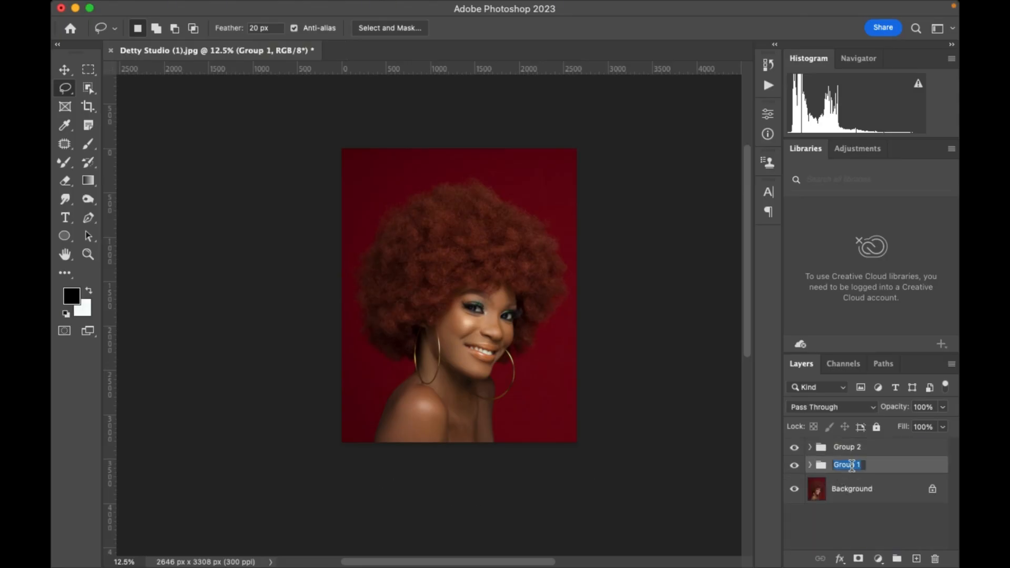
{"action": "type", "text": "F"}
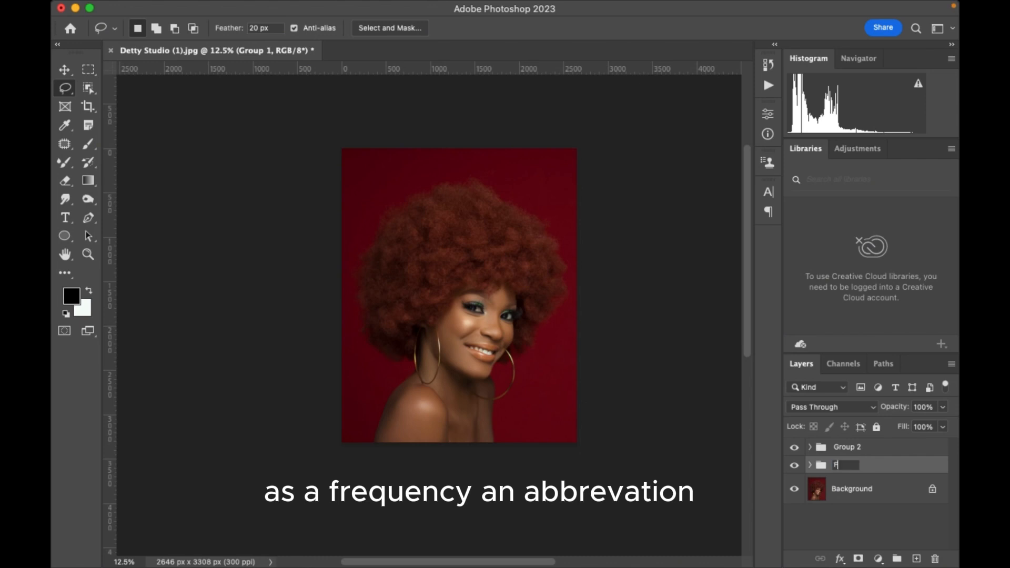
{"action": "type", "text": "q"}
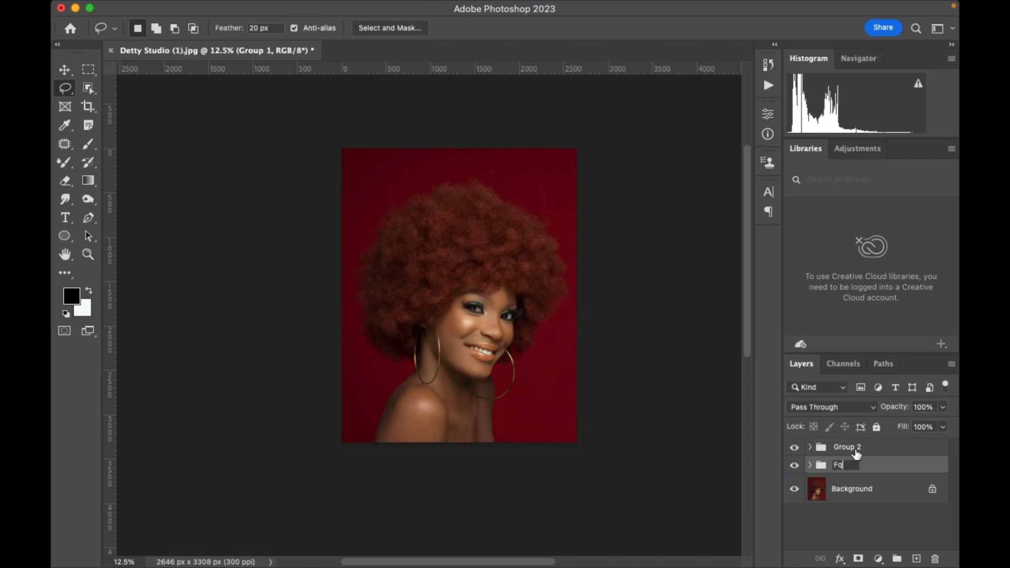
{"action": "key", "text": "Return"}
{"action": "double_click", "coordinate": [856, 447]}
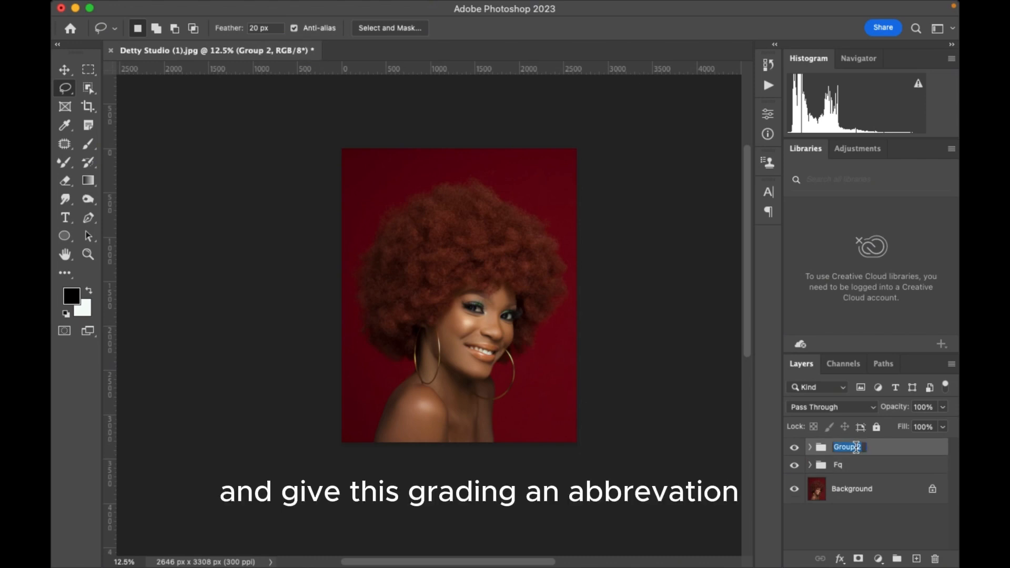
{"action": "type", "text": "Gd"}
{"action": "key", "text": "Return"}
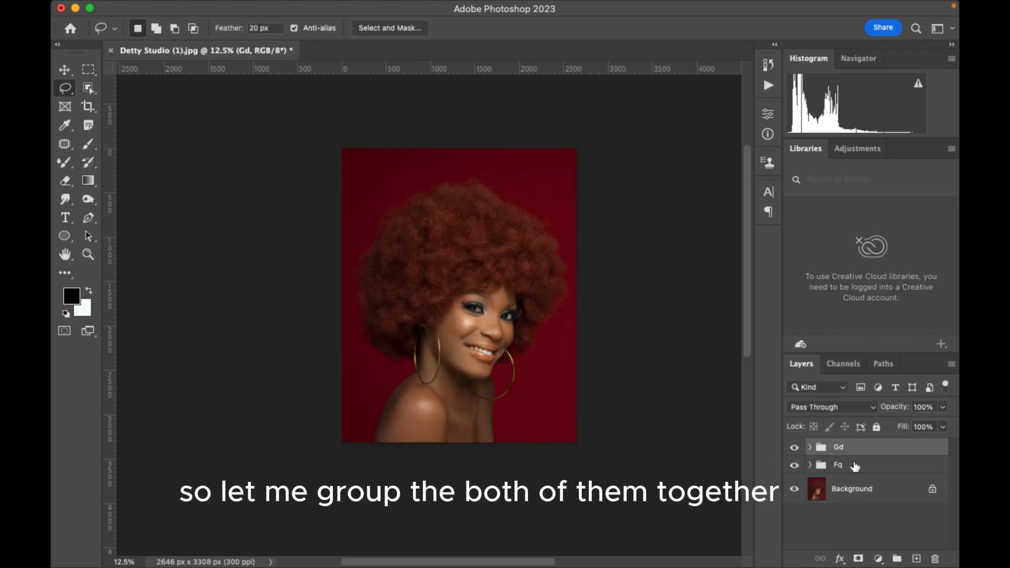
Combine the Gd and Fq groups into one parent group and toggle its visibility to compare the portrait before and after.
{"action": "left_click", "coordinate": [860, 466], "text": "shift"}
{"action": "key", "text": "super+g"}
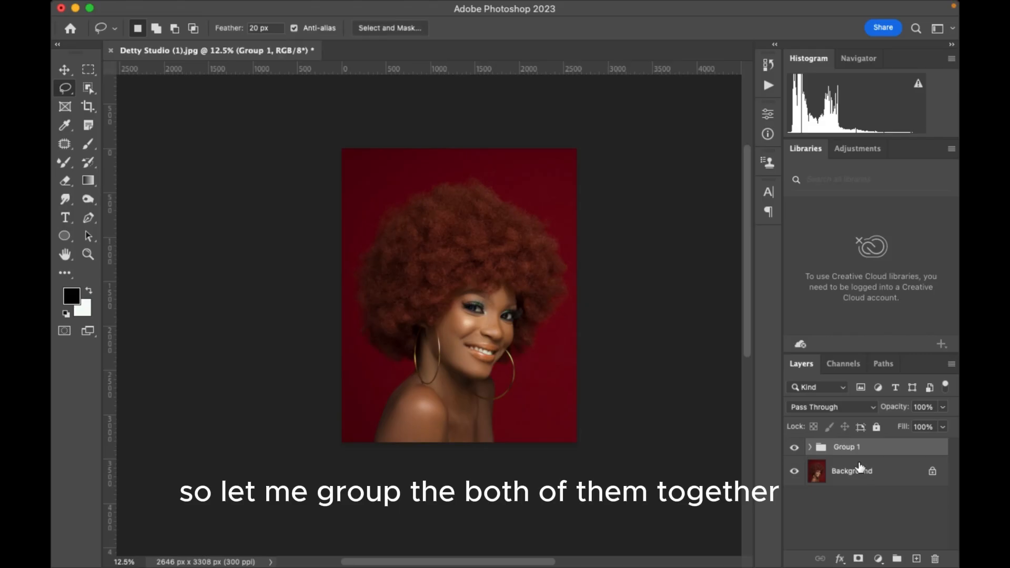
{"action": "left_click", "coordinate": [796, 449]}
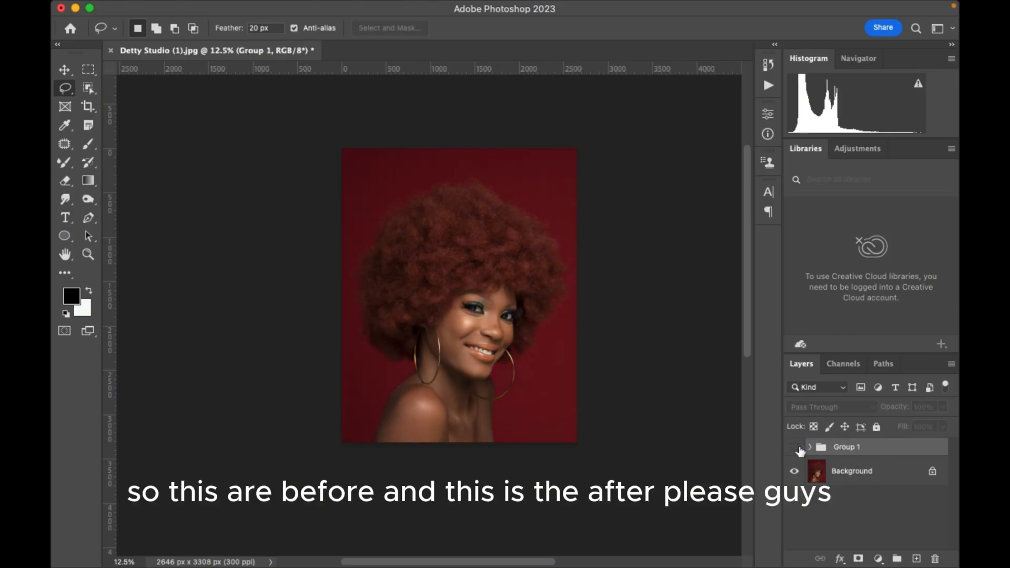
{"action": "left_click", "coordinate": [796, 448]}
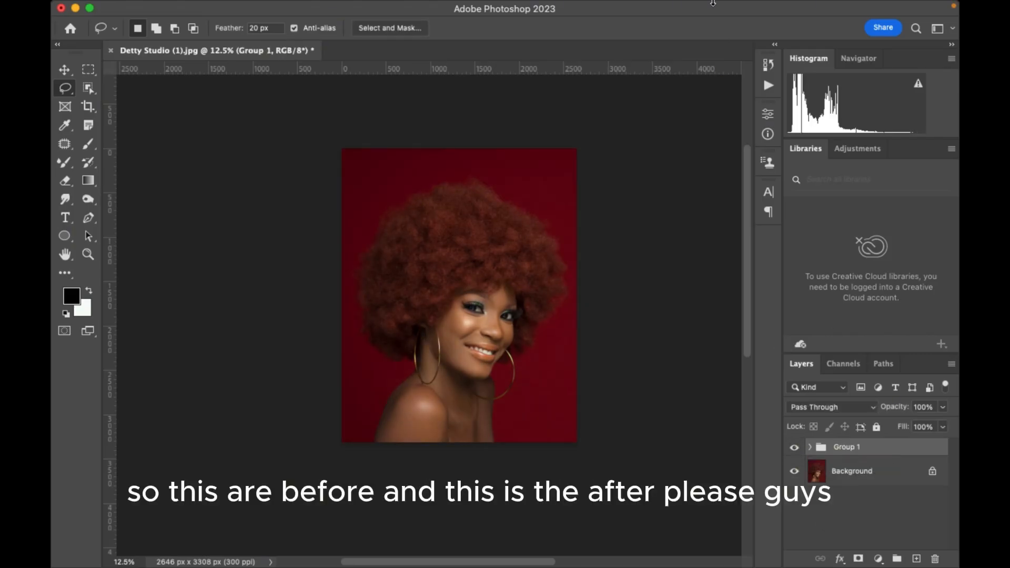
{"action": "mouse_move", "coordinate": [705, 6]}
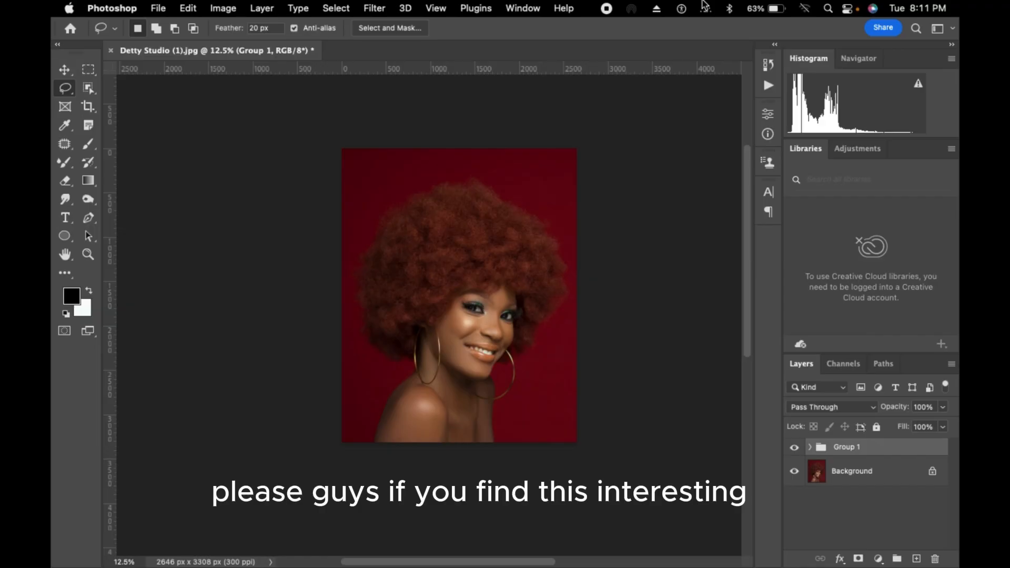